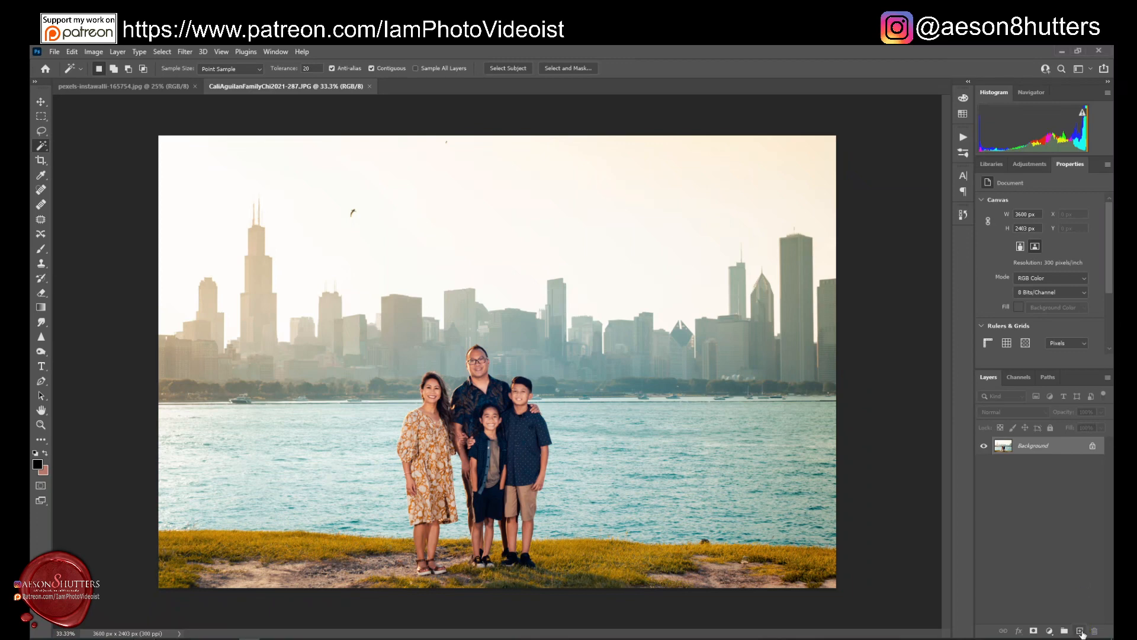
# Add a new empty layer above the Background and set the Clone Stamp to sample Current & Below.
pyautogui.click(1081, 631)
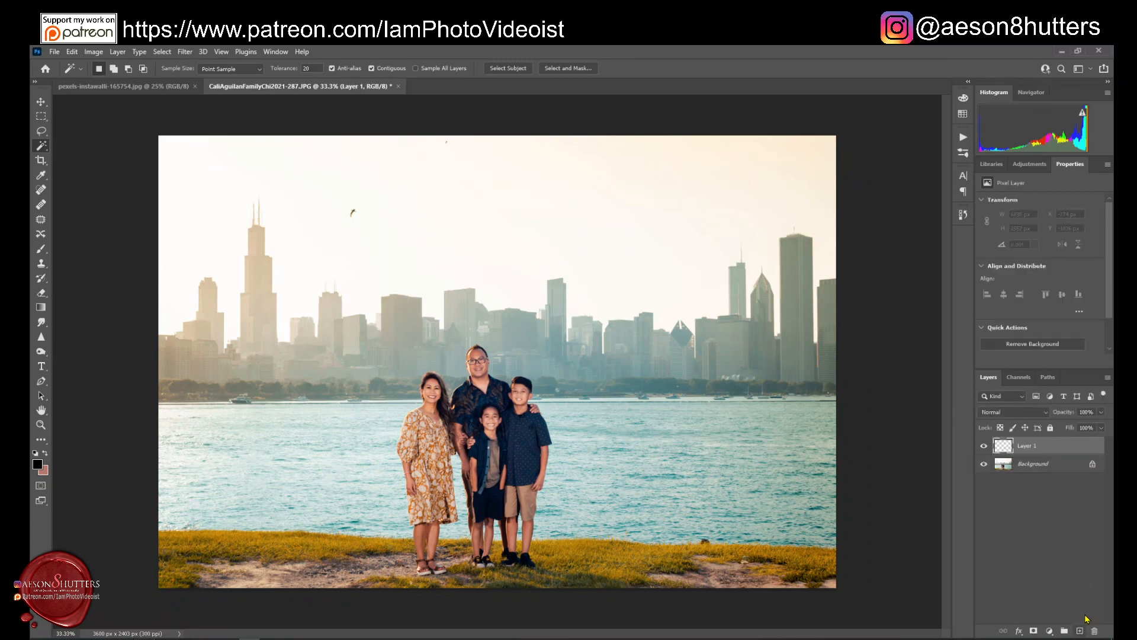
pyautogui.click(41, 265)
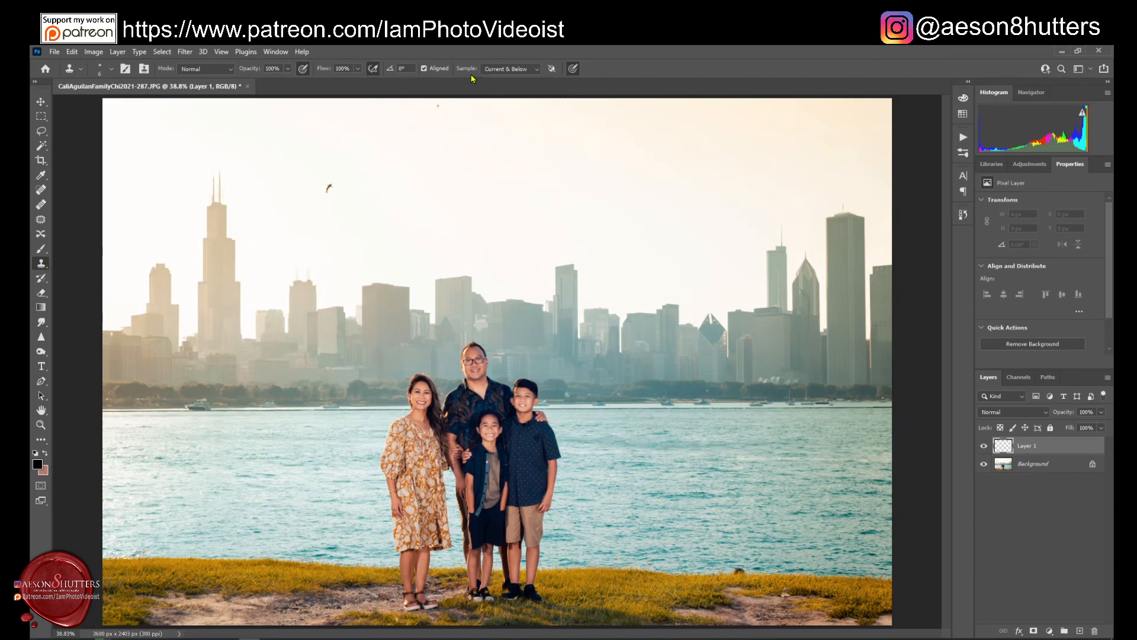
pyautogui.click(531, 70)
pyautogui.click(530, 79)
pyautogui.click(539, 70)
pyautogui.click(536, 71)
pyautogui.click(536, 73)
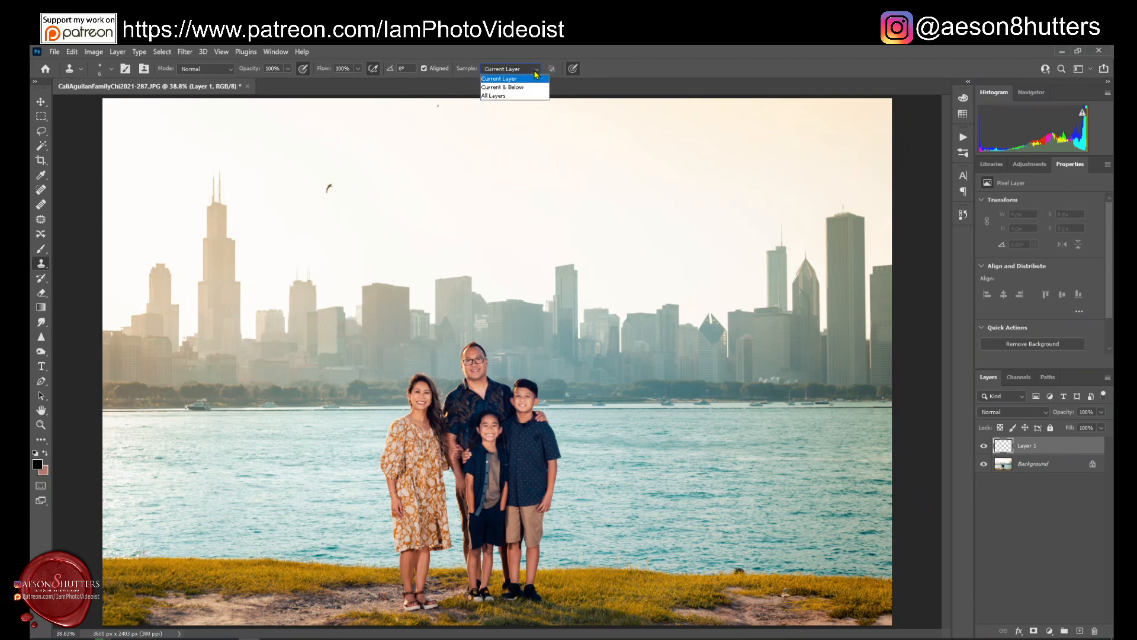
pyautogui.click(502, 87)
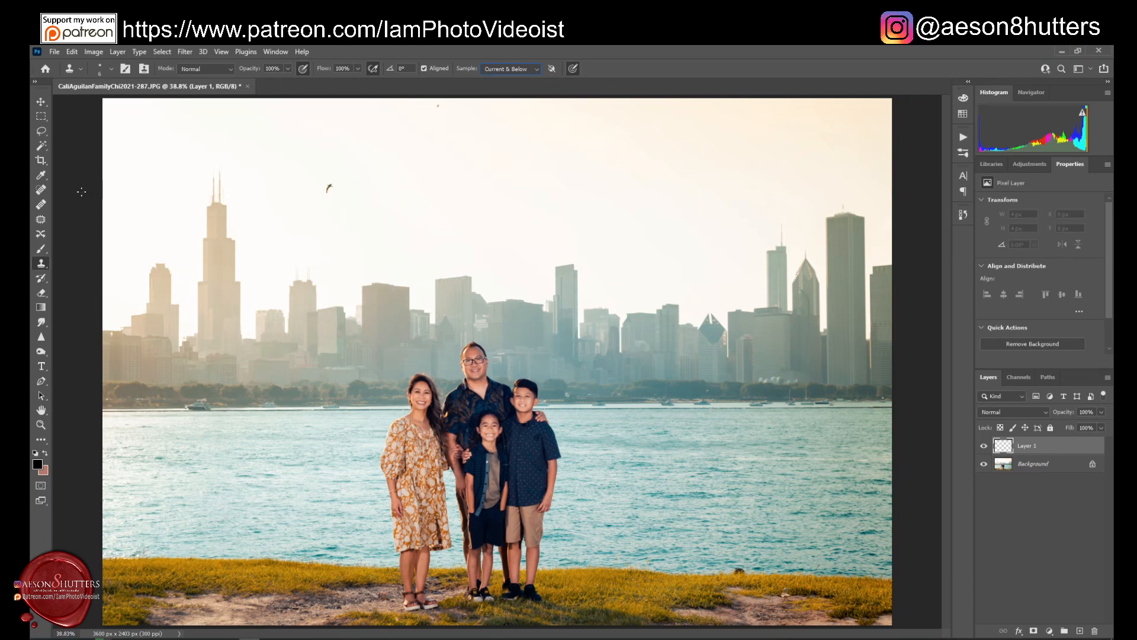
# Remove the larger bird from the sky with the Clone Stamp, painting over it with clean sky sampled beside it.
pyautogui.click(41, 204)
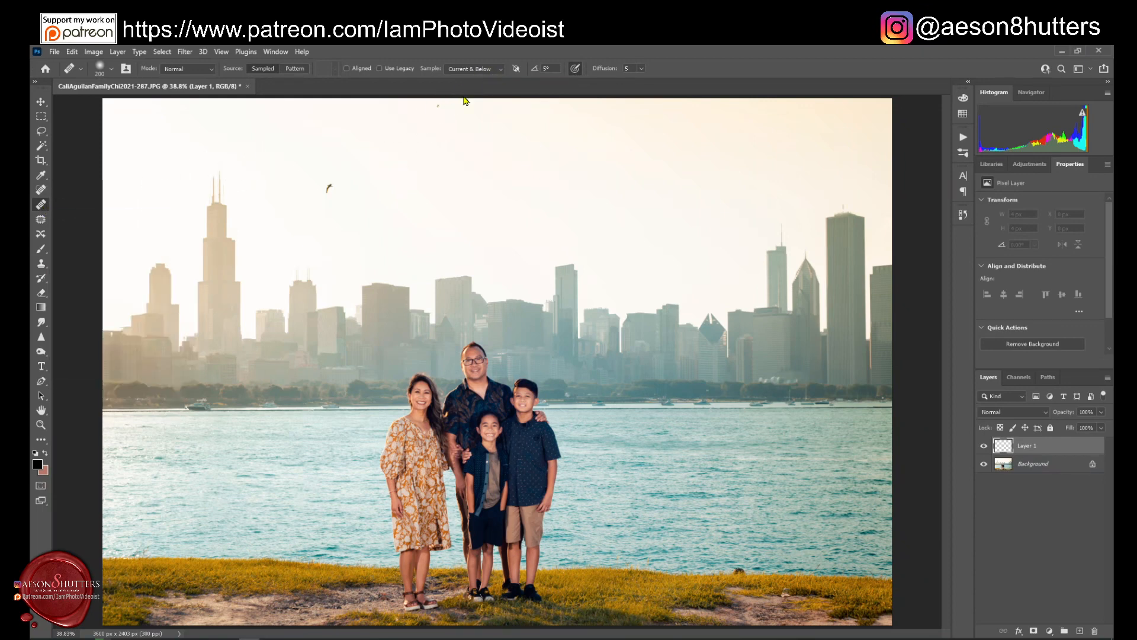
pyautogui.click(39, 264)
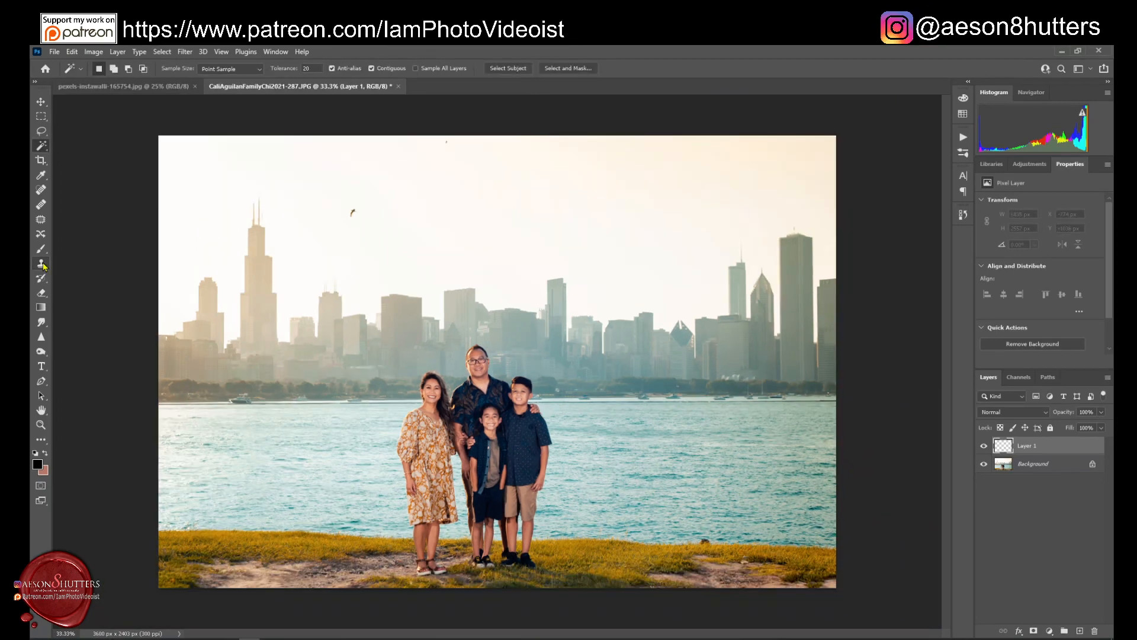
pyautogui.rightClick(46, 269)
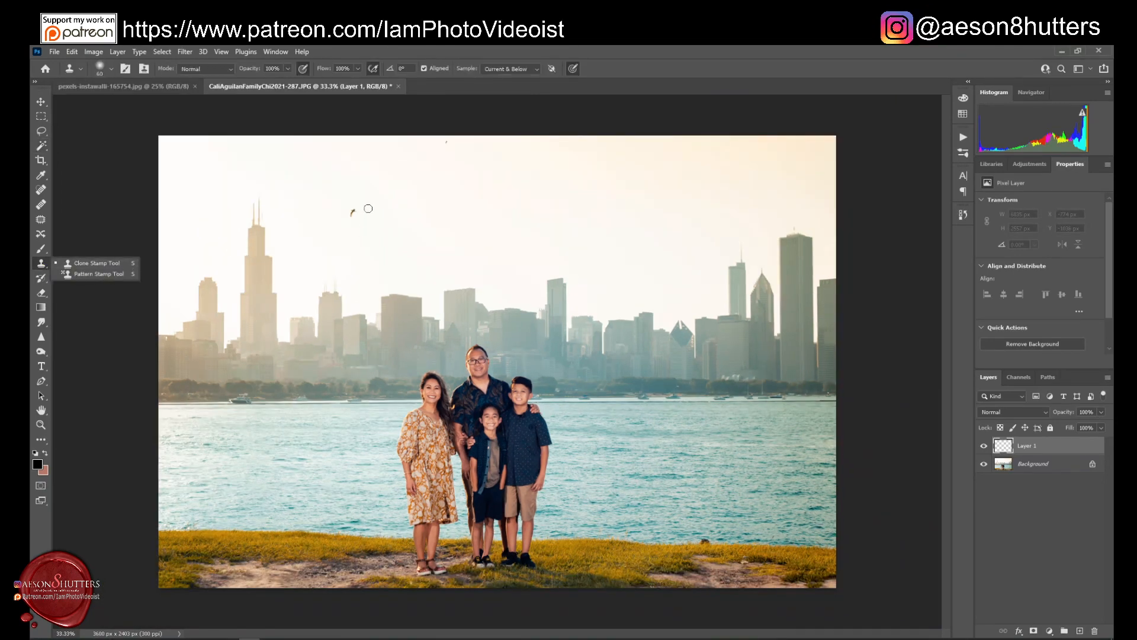
pyautogui.hotkey('ctrl', '+')
pyautogui.hotkey('ctrl', '+')
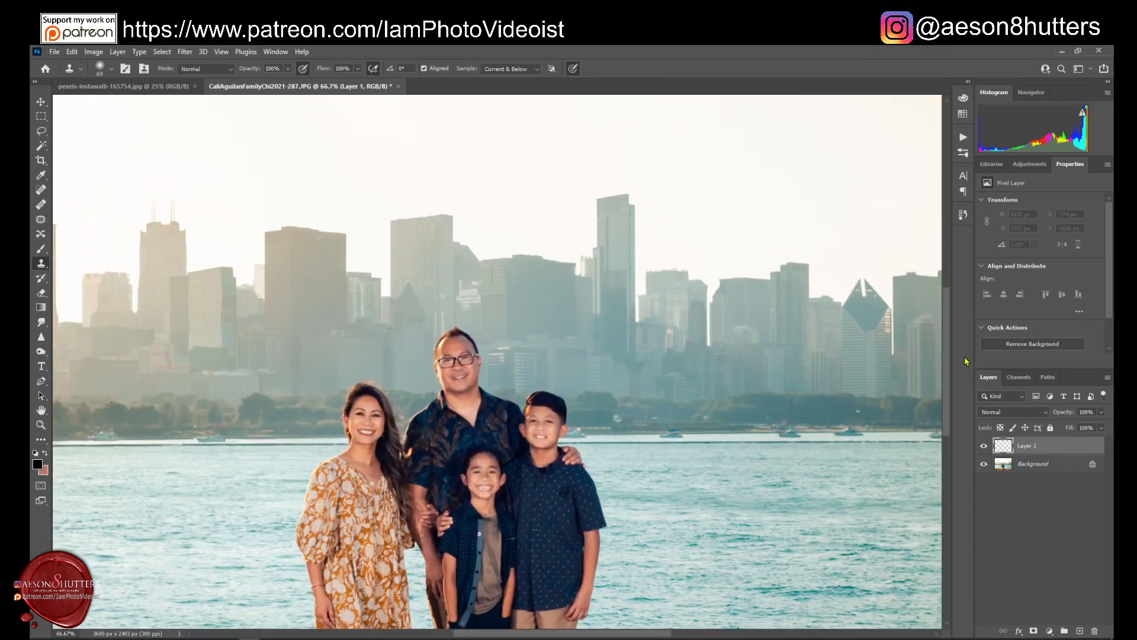
pyautogui.scroll(5, 948, 397)
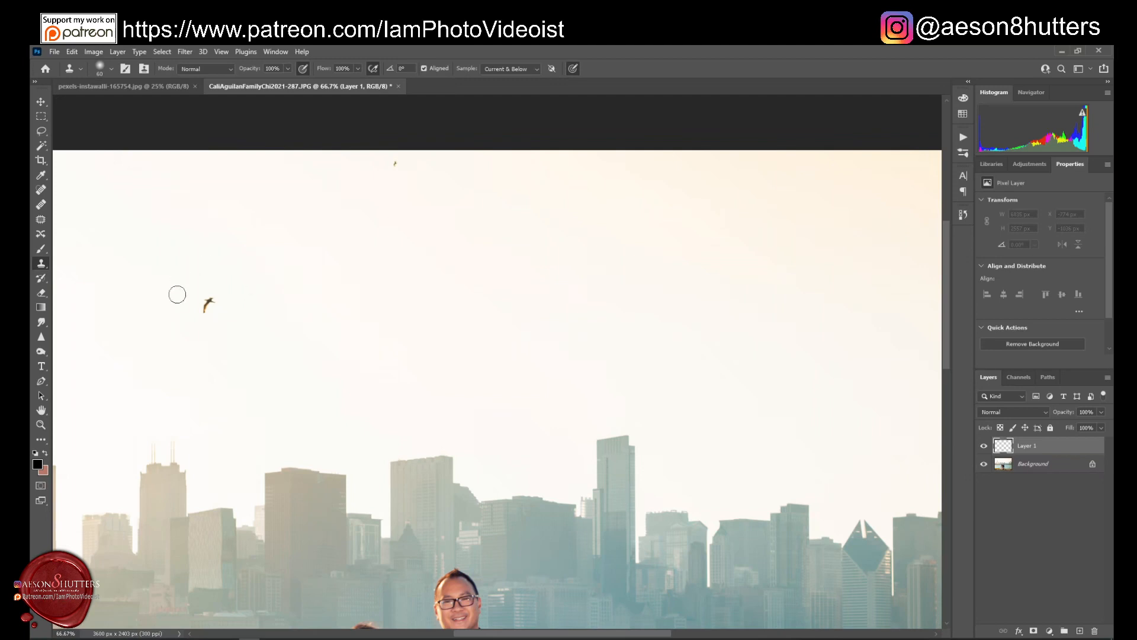
pyautogui.moveTo(204, 309)
pyautogui.mouseDown()
pyautogui.moveTo(221, 295)
pyautogui.moveTo(201, 307)
pyautogui.mouseUp()
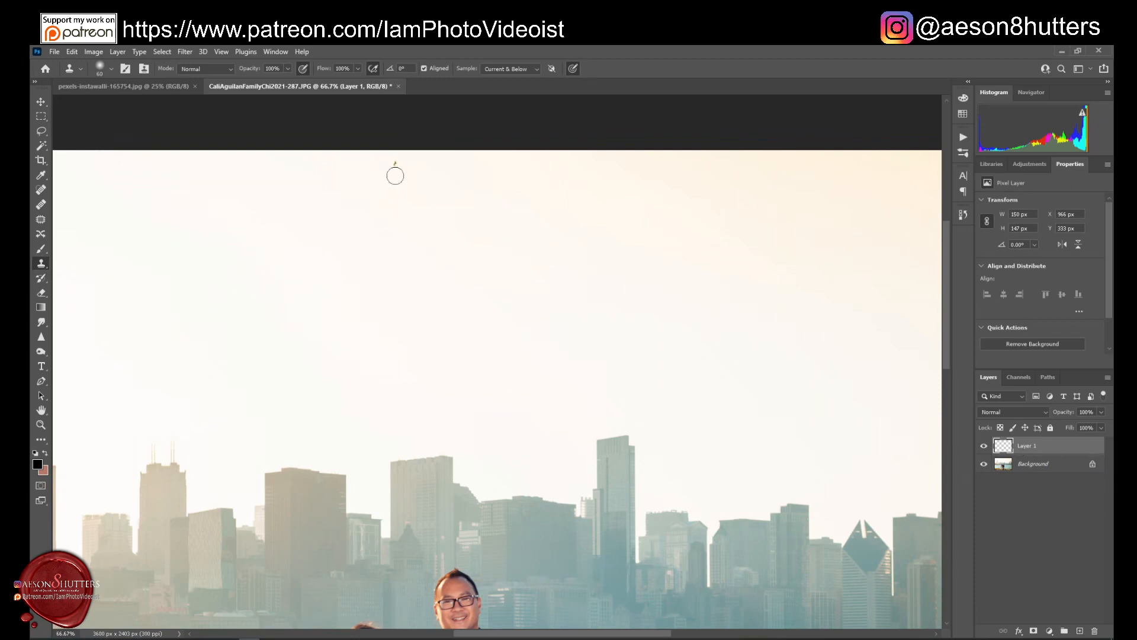
# Clone out the small bird near the photo's upper edge with sky sampled from just below it.
pyautogui.click(391, 185)
pyautogui.keyDown('alt'); pyautogui.click(398, 217); pyautogui.keyUp('alt')
pyautogui.click(397, 164)
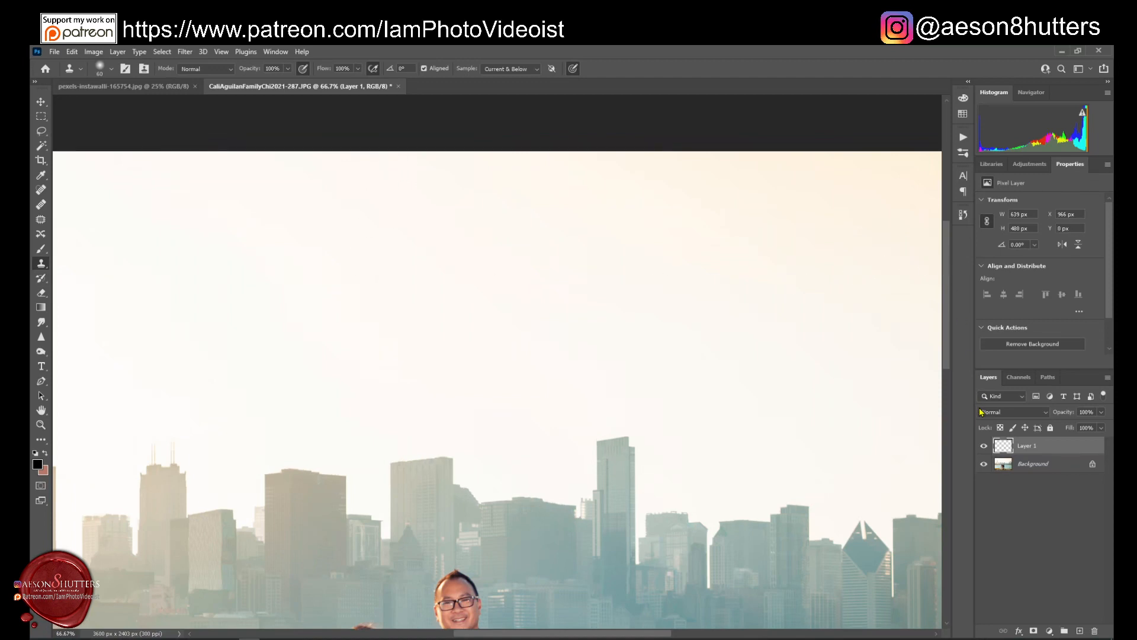
# Toggle the visibility of Layer 1 and the Background to check the cloned sky patches on their own.
pyautogui.click(984, 446)
pyautogui.click(984, 446)
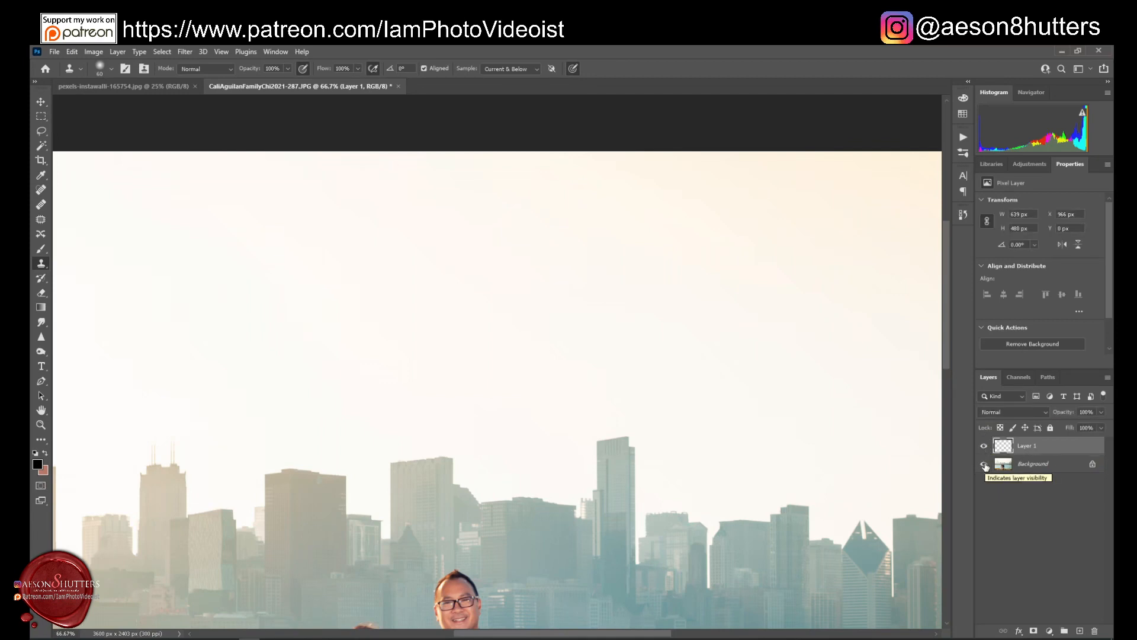
pyautogui.click(985, 464)
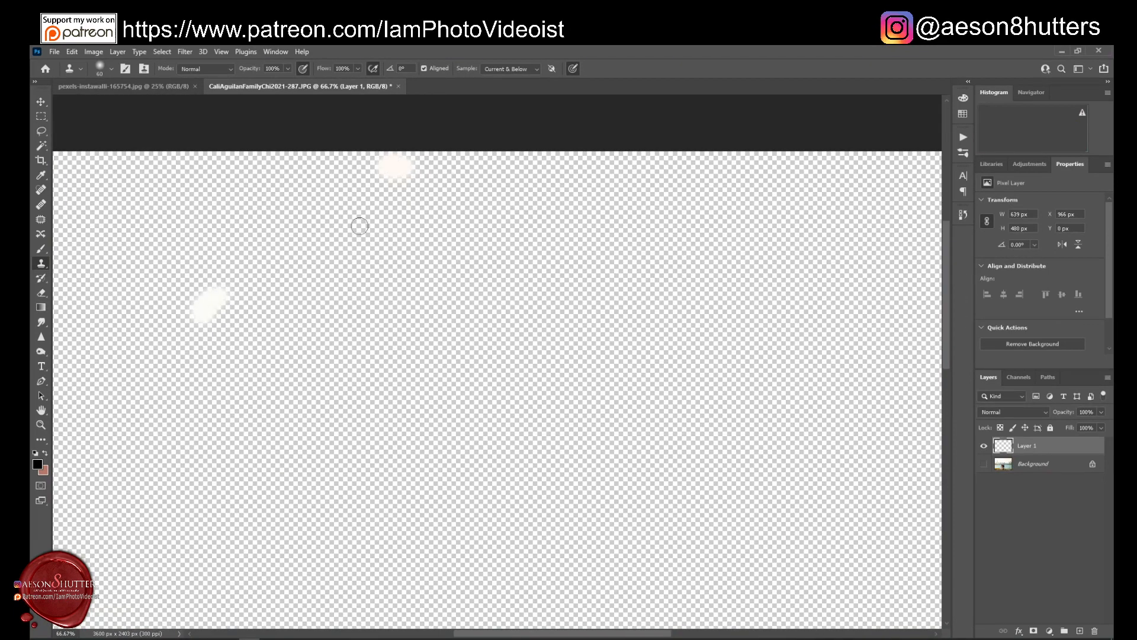
pyautogui.click(985, 464)
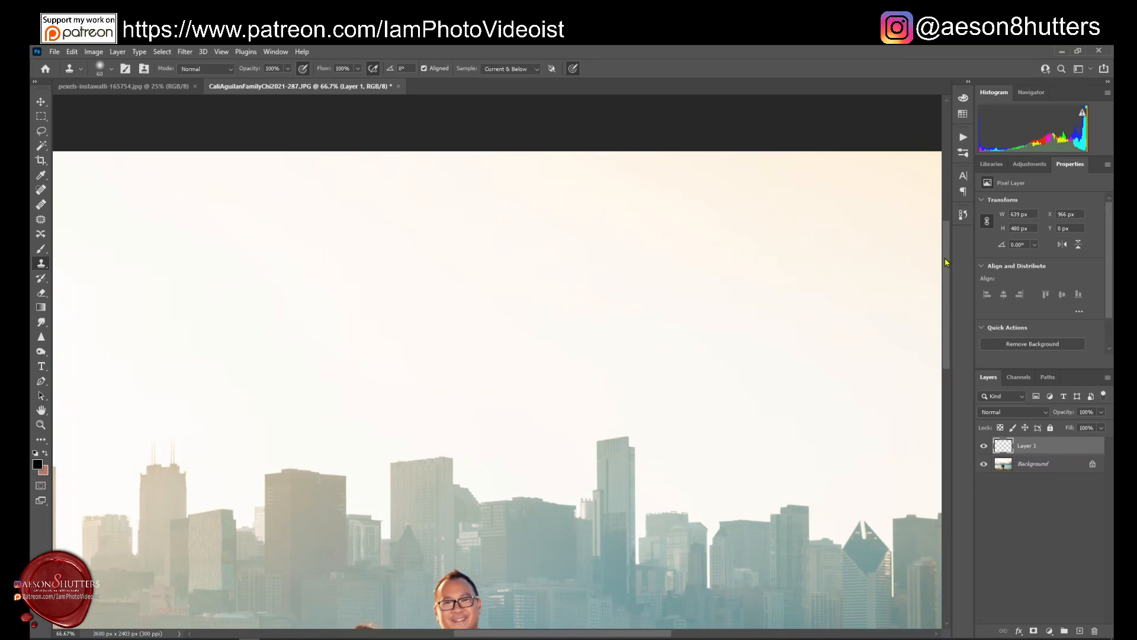
# Remove the dark rock at the grass edge with the Healing Brush, using a source sampled farther along the shoreline.
pyautogui.hotkey('ctrl', '-')
pyautogui.hotkey('ctrl', '-')
pyautogui.hotkey('ctrl', '-')
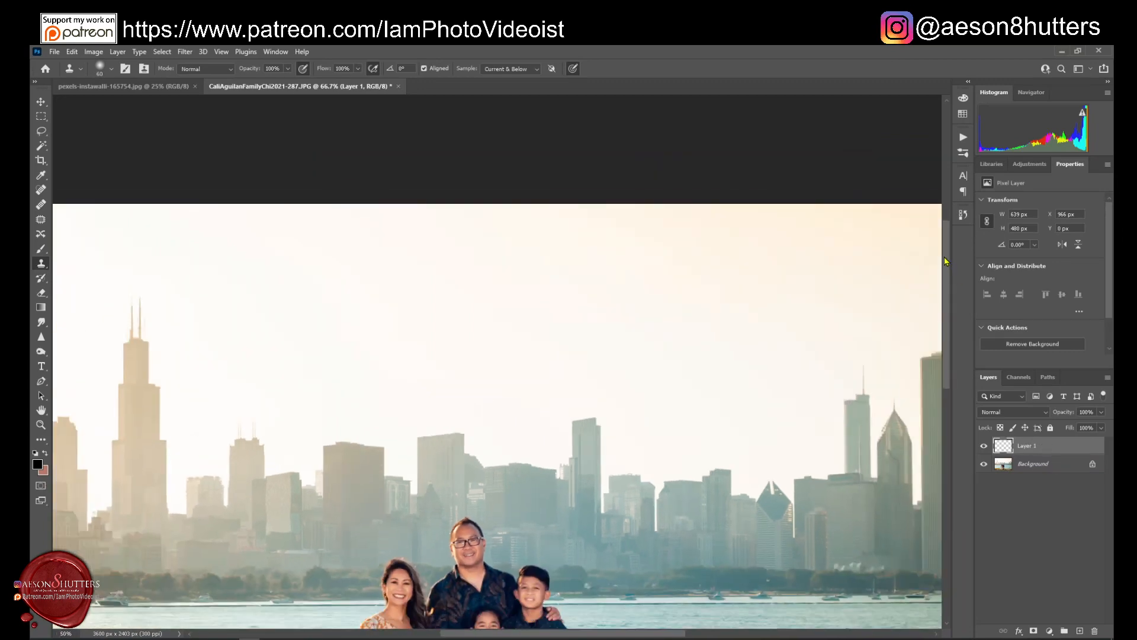
pyautogui.hotkey('ctrl', '+')
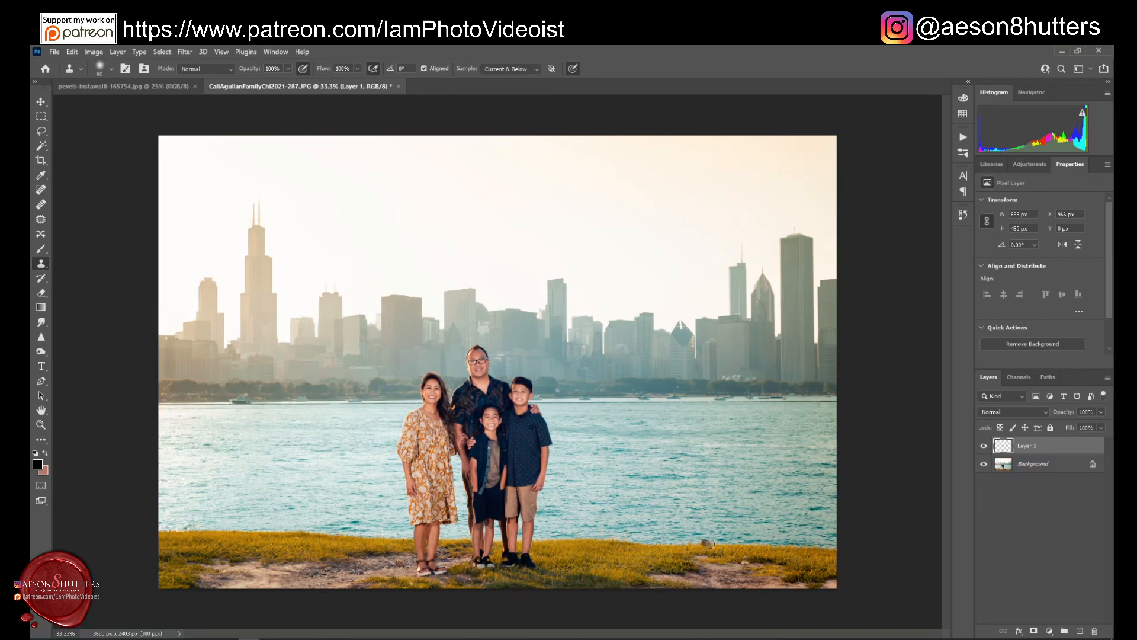
pyautogui.click(42, 426)
pyautogui.click(705, 544)
pyautogui.click(705, 544)
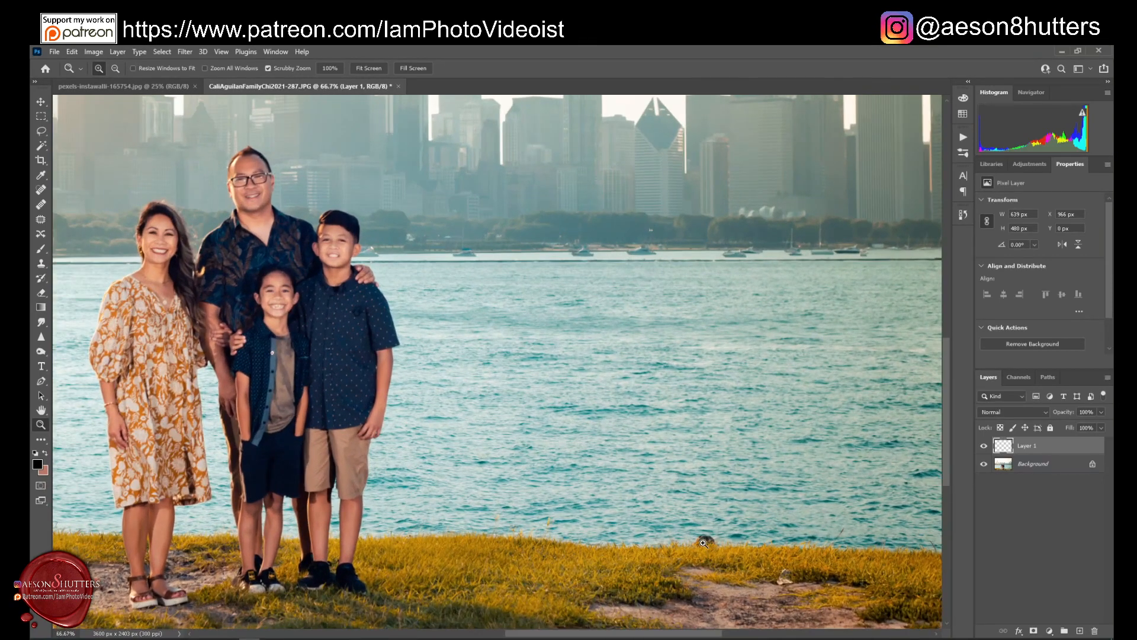
pyautogui.click(703, 543)
pyautogui.click(703, 542)
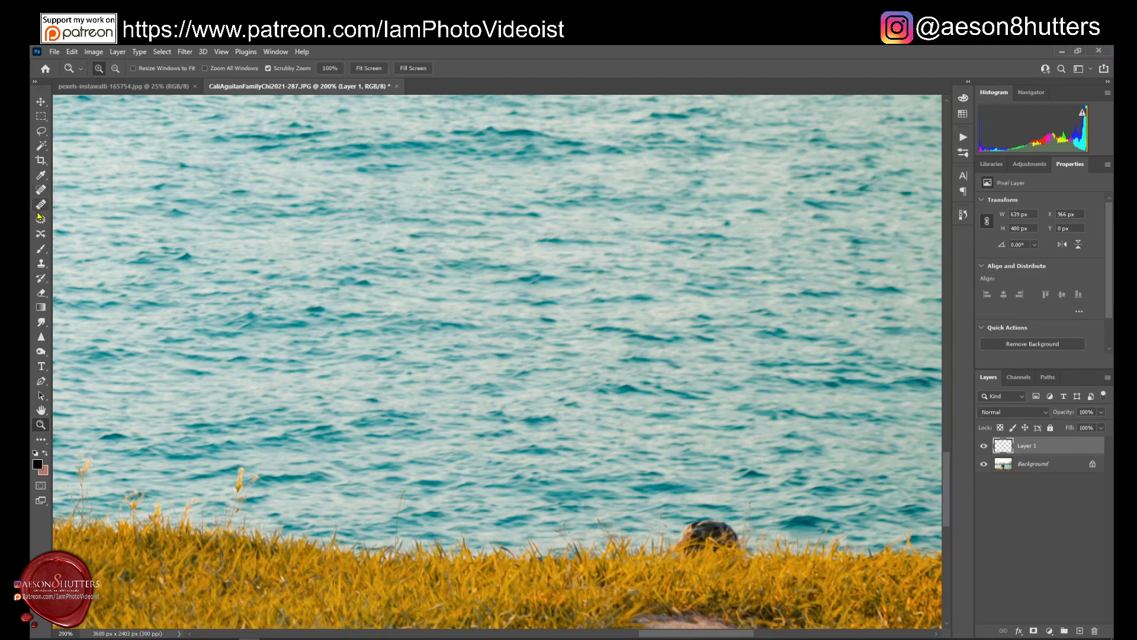
pyautogui.click(41, 265)
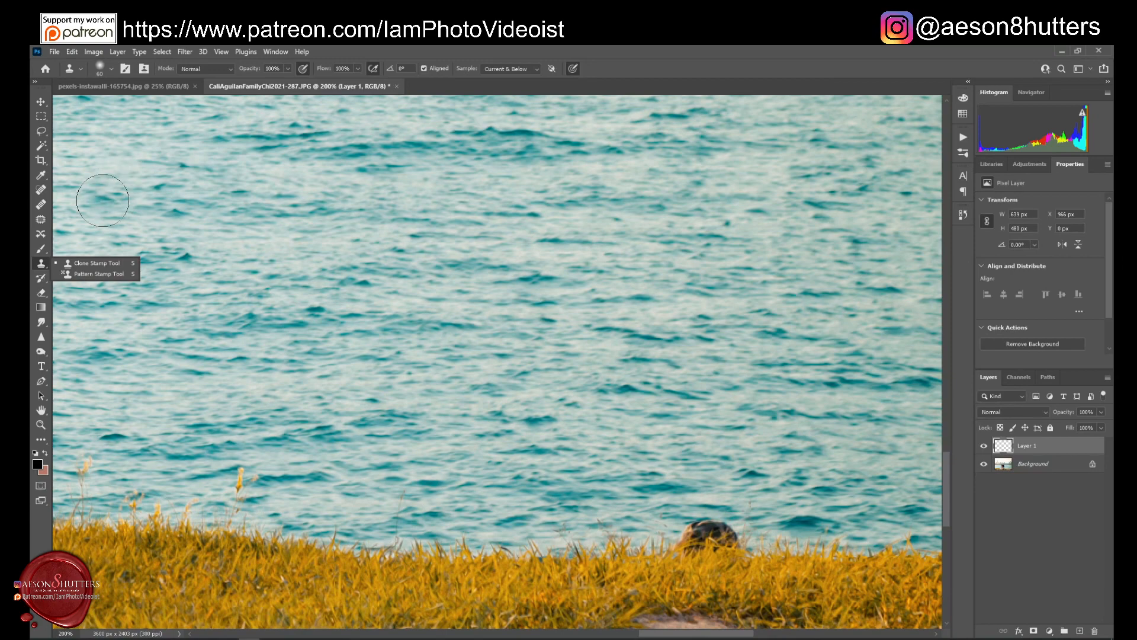
pyautogui.click(41, 206)
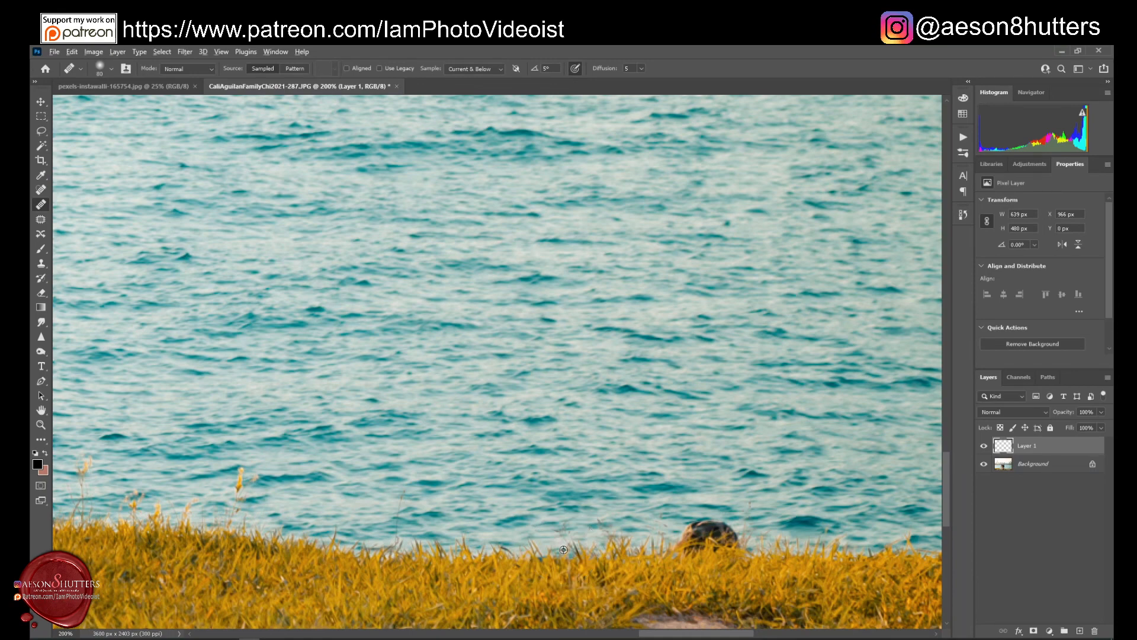
pyautogui.keyDown('alt'); pyautogui.click(519, 550); pyautogui.keyUp('alt')
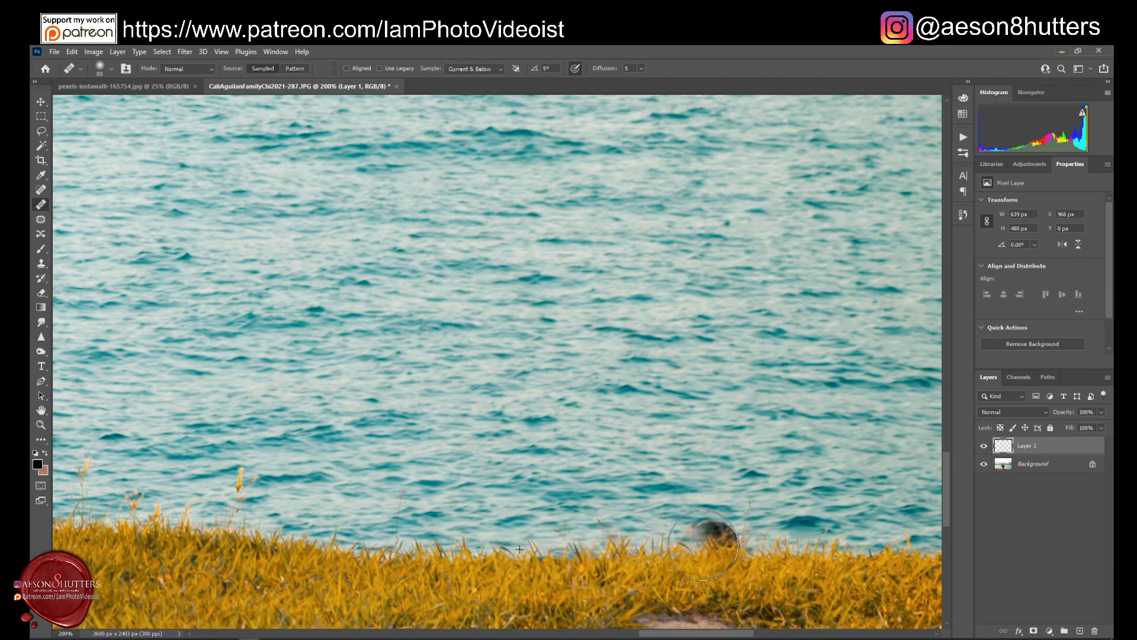
pyautogui.moveTo(708, 545); pyautogui.dragTo(733, 545)
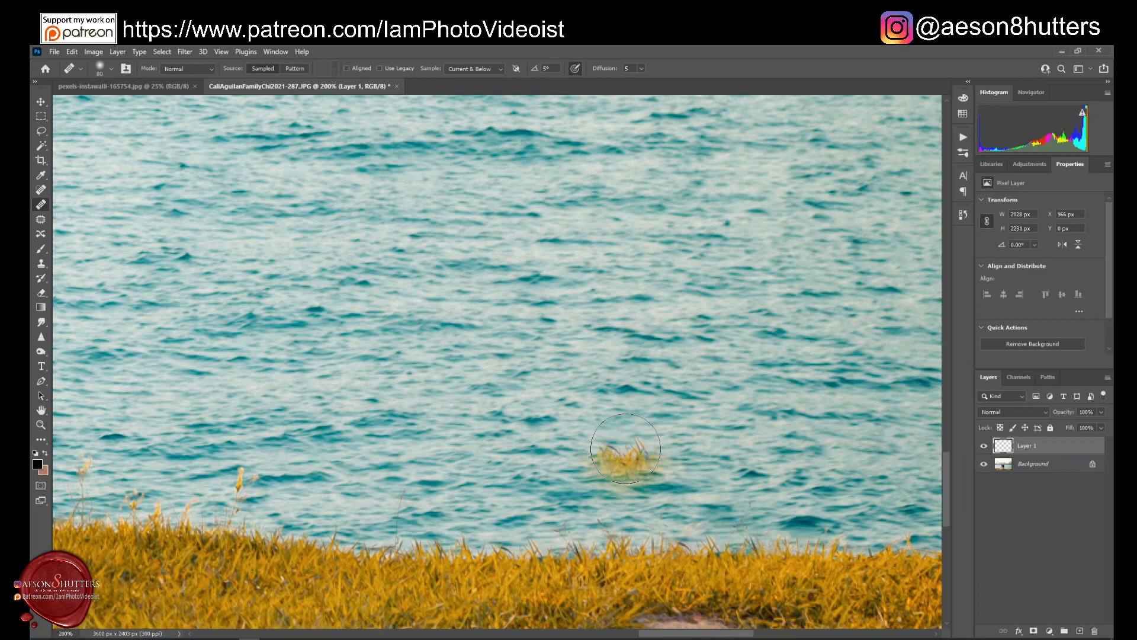
# Try to heal the water just above the removed rock with a source sampled from the open water.
pyautogui.keyDown('alt'); pyautogui.click(622, 392); pyautogui.keyUp('alt')
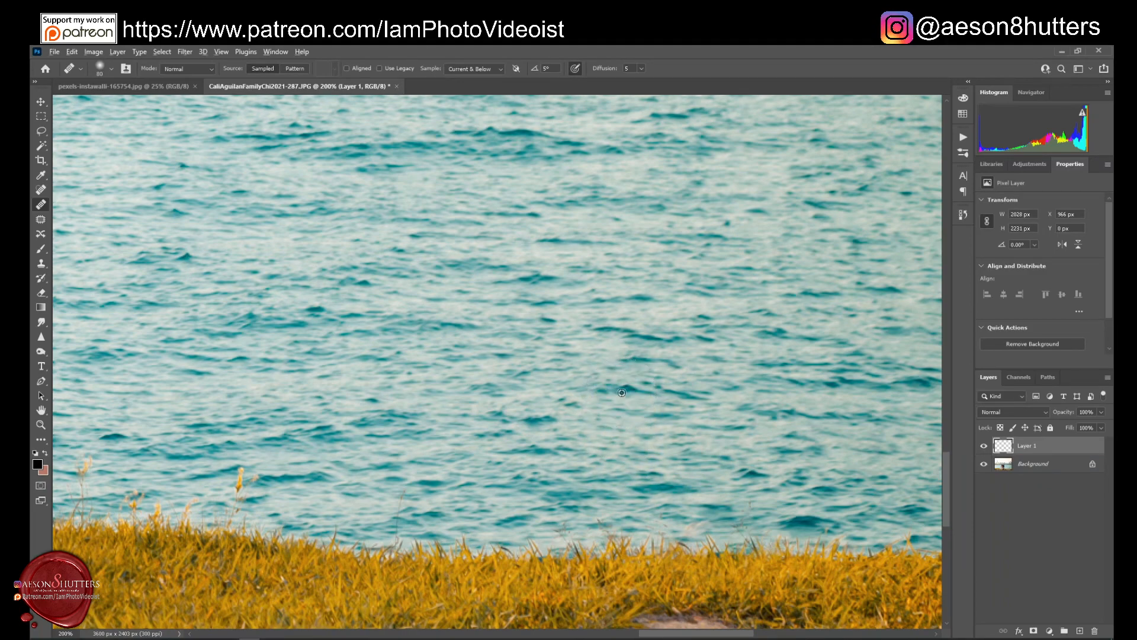
pyautogui.keyDown('alt'); pyautogui.click(622, 393); pyautogui.keyUp('alt')
pyautogui.click(701, 517)
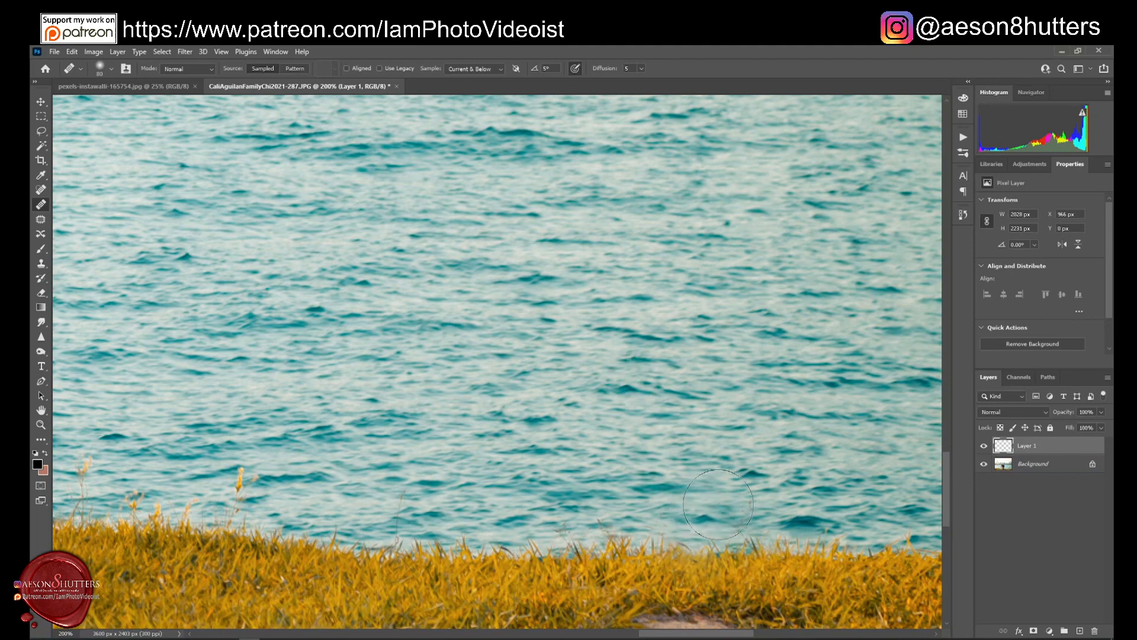
# Try to clean up the water above the grass edge with a smaller 20 px Healing Brush and a newly sampled water source.
pyautogui.press('[')
pyautogui.press('[')
pyautogui.press('[')
pyautogui.press('[')
pyautogui.press('[')
pyautogui.press('[')
pyautogui.press('[')
pyautogui.press('[')
pyautogui.press('[')
pyautogui.press('[')
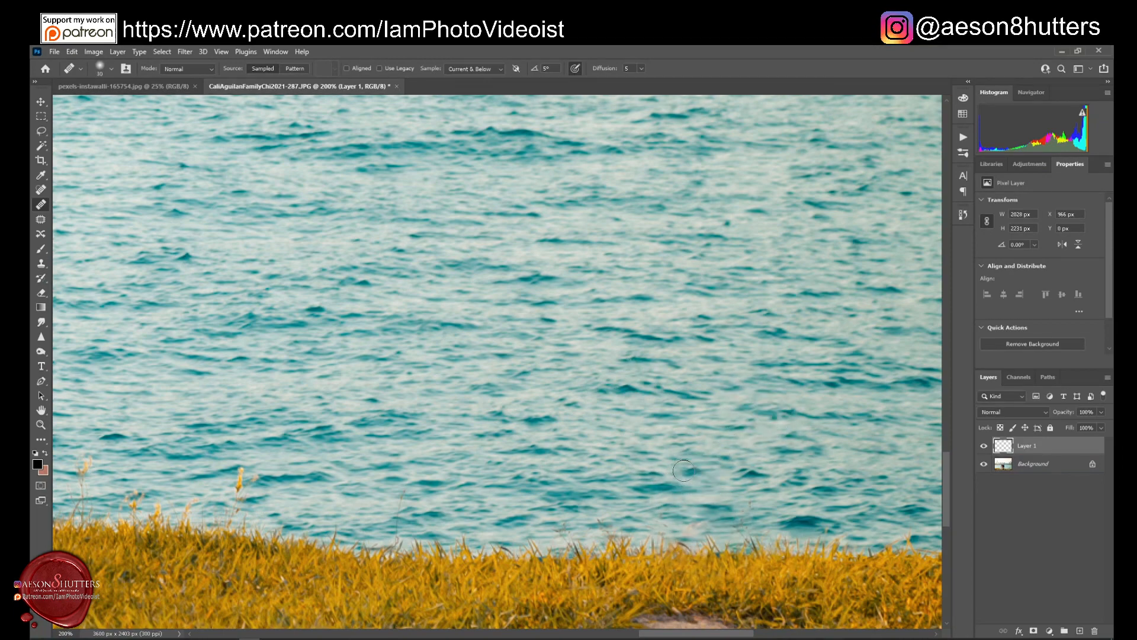
pyautogui.press('[')
pyautogui.press('[')
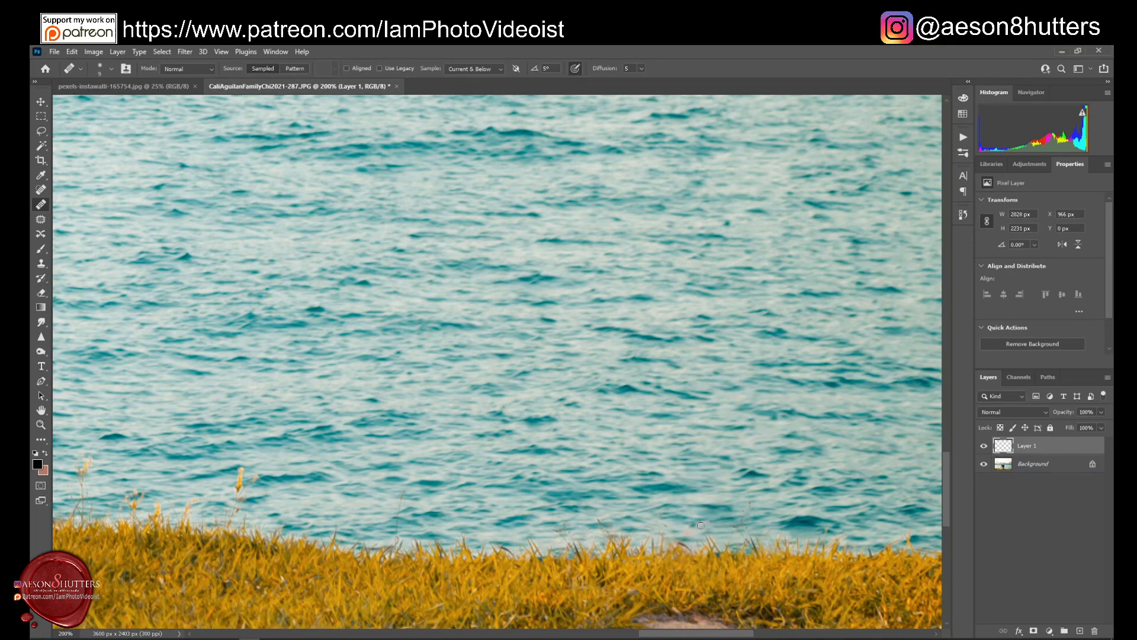
pyautogui.press(']')
pyautogui.press(']')
pyautogui.press(']')
pyautogui.press(']')
pyautogui.press('[')
pyautogui.click(684, 526)
pyautogui.moveTo(707, 524); pyautogui.dragTo(712, 526)
pyautogui.keyDown('alt'); pyautogui.click(493, 521); pyautogui.keyUp('alt')
pyautogui.moveTo(678, 519)
pyautogui.mouseDown()
pyautogui.moveTo(640, 511)
pyautogui.moveTo(728, 509)
pyautogui.mouseUp()
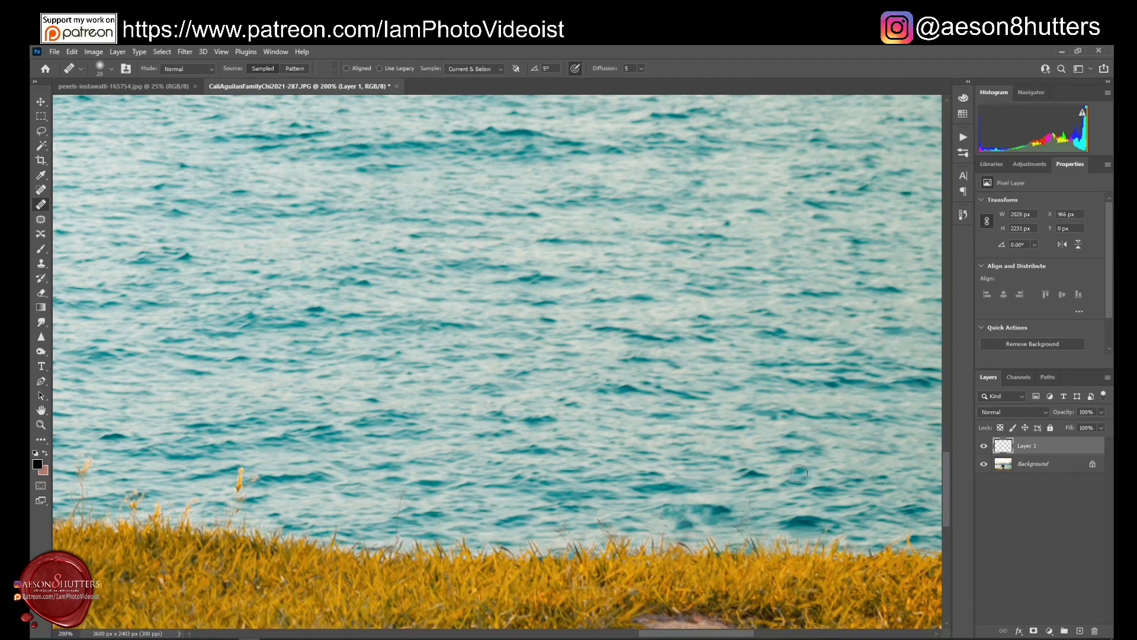
# Revert the document history to the first Healing Brush state and close the history list.
pyautogui.click(964, 214)
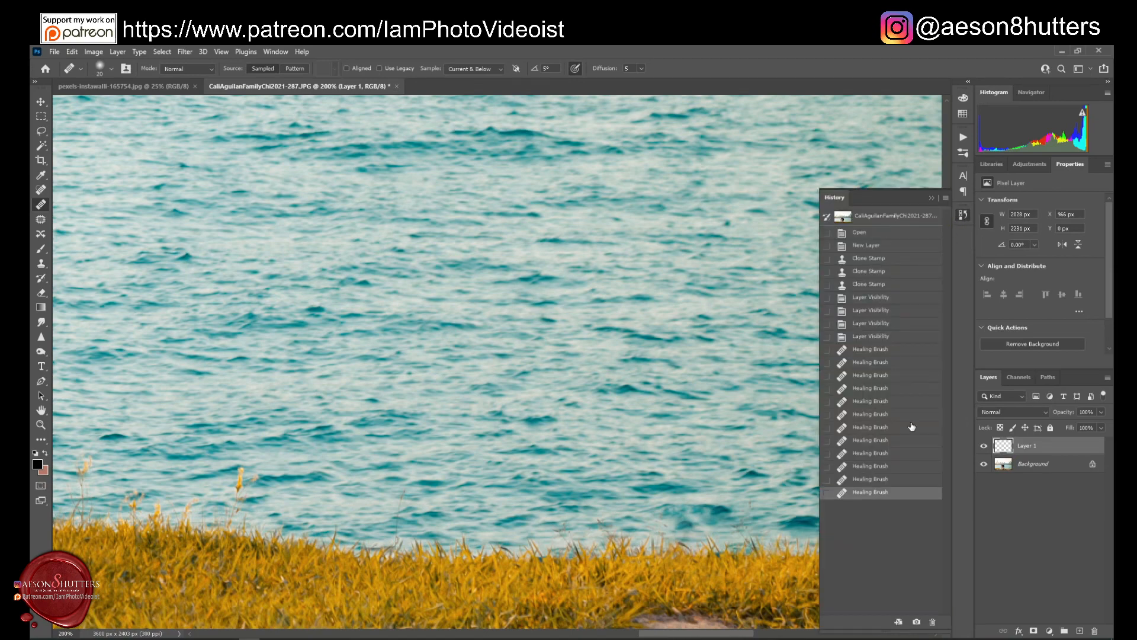
pyautogui.click(875, 440)
pyautogui.click(875, 427)
pyautogui.click(876, 413)
pyautogui.click(876, 400)
pyautogui.click(875, 387)
pyautogui.click(875, 375)
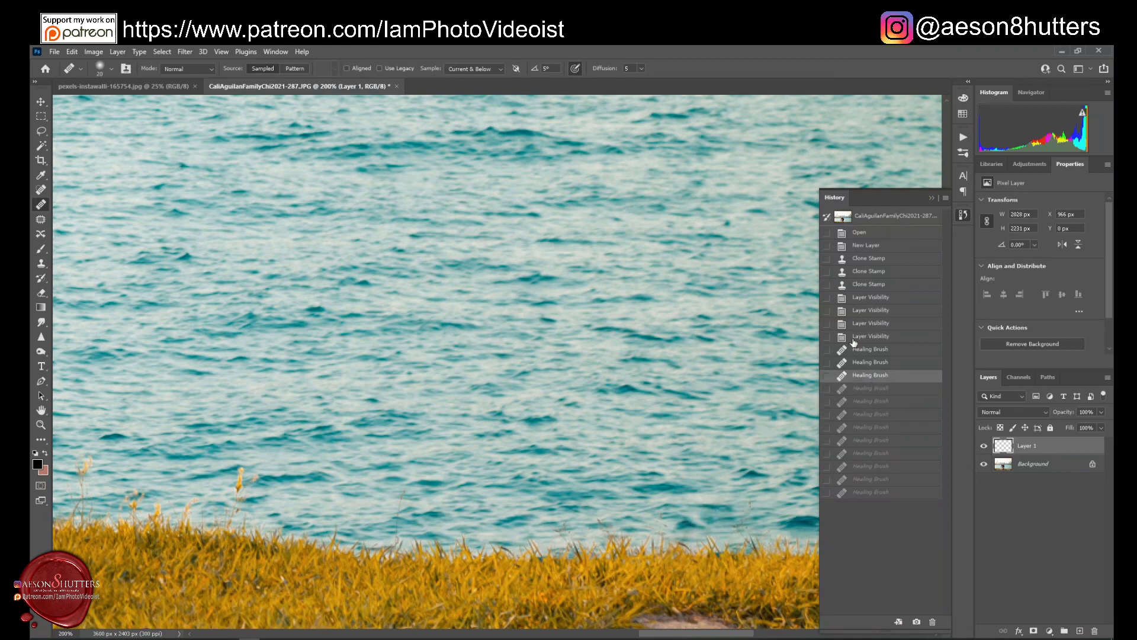
pyautogui.click(863, 363)
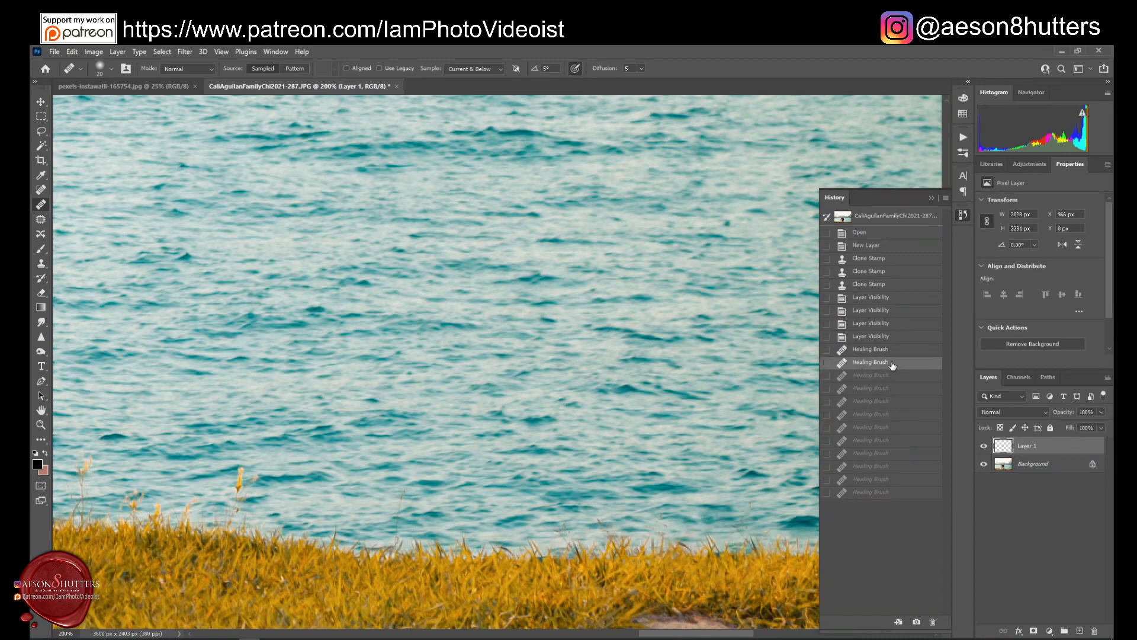
pyautogui.click(858, 350)
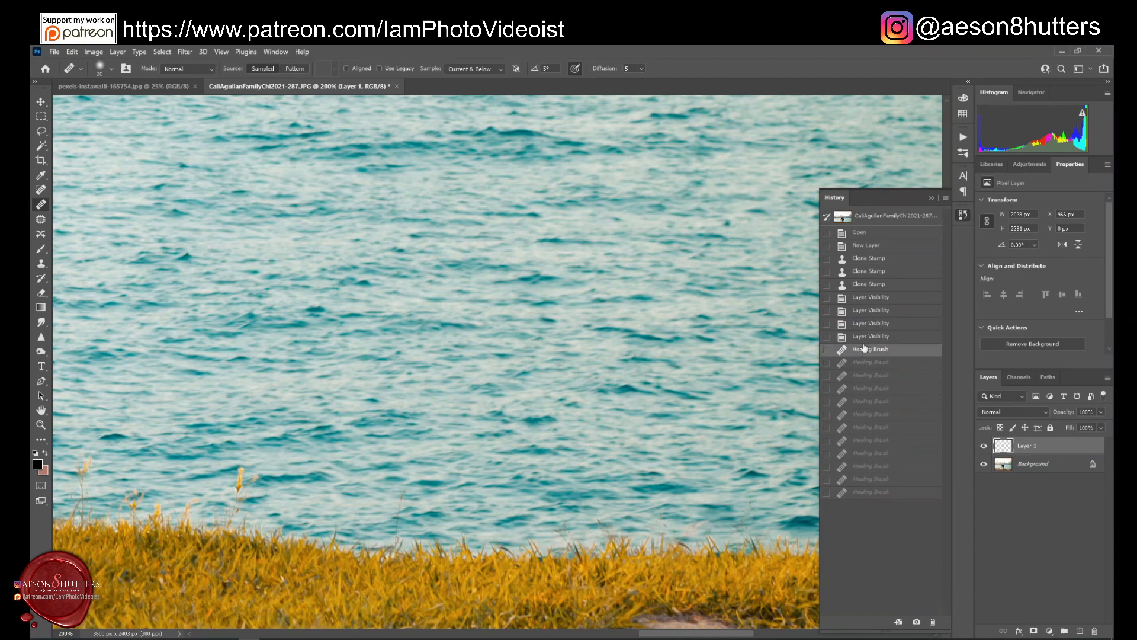
pyautogui.click(931, 199)
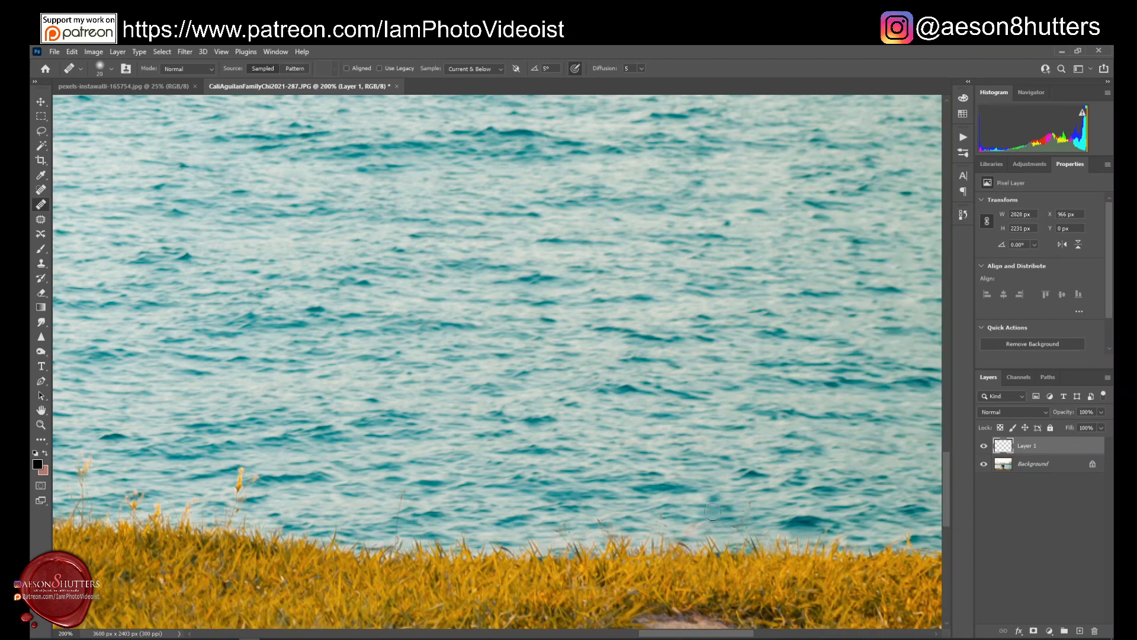
# Shrink the Healing Brush, retouch the leftover spot in the water above the grass edge, and check the result.
pyautogui.press('[')
pyautogui.press('[')
pyautogui.press('[')
pyautogui.moveTo(708, 521)
pyautogui.mouseDown()
pyautogui.moveTo(709, 523)
pyautogui.moveTo(677, 524)
pyautogui.moveTo(713, 520)
pyautogui.mouseUp()
pyautogui.hotkey('ctrl', '-')
pyautogui.hotkey('ctrl', '-')
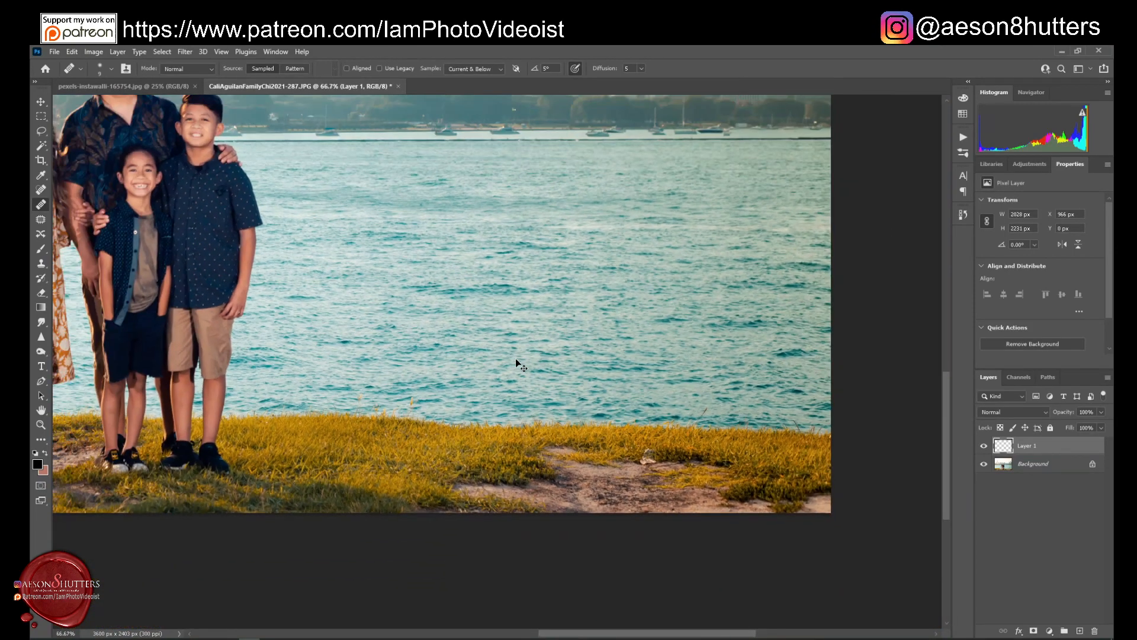
pyautogui.hotkey('ctrl', '-')
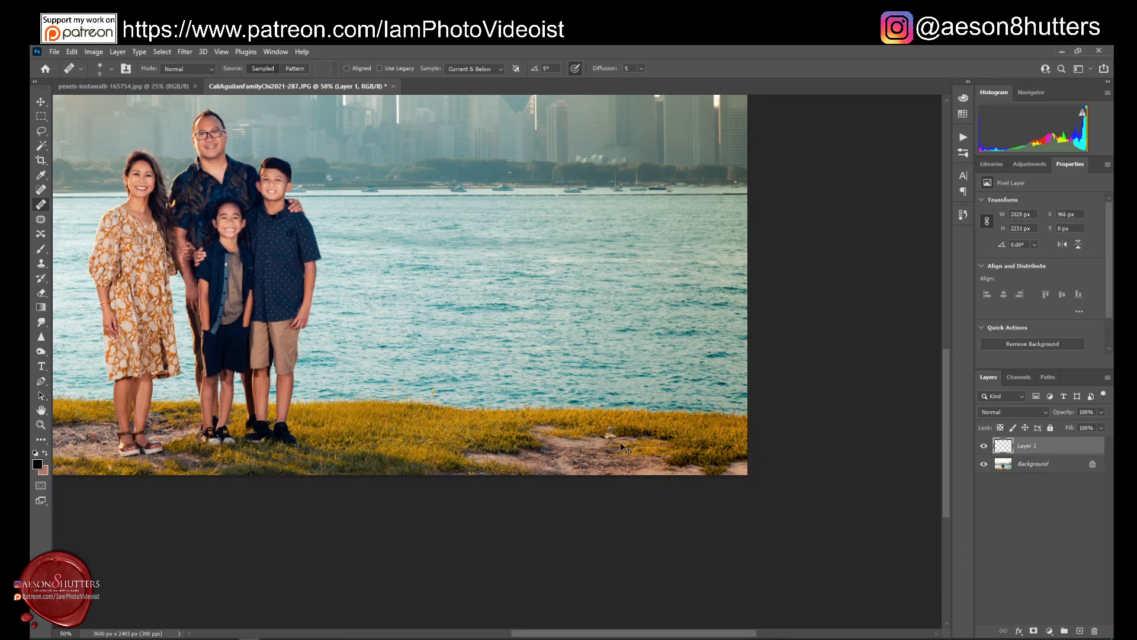
pyautogui.hotkey('ctrl', '+')
pyautogui.hotkey('ctrl', '+')
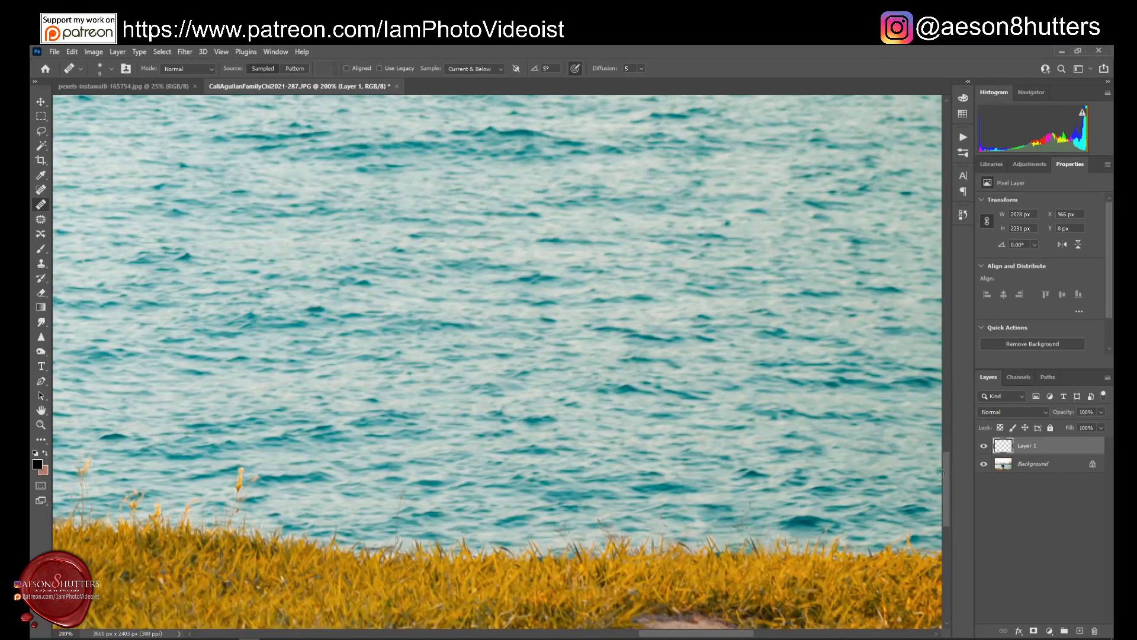
# Convert the locked Background into a regular layer and duplicate it within the same document.
pyautogui.hotkey('ctrl', '+')
pyautogui.moveTo(734, 633); pyautogui.dragTo(794, 635)
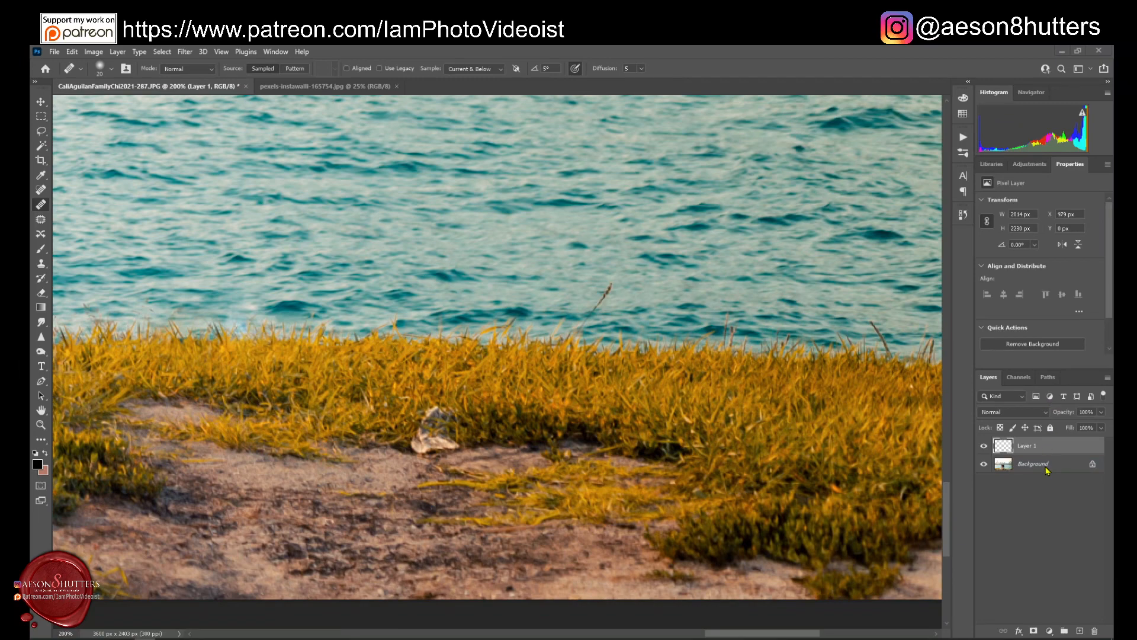
pyautogui.click(1093, 464)
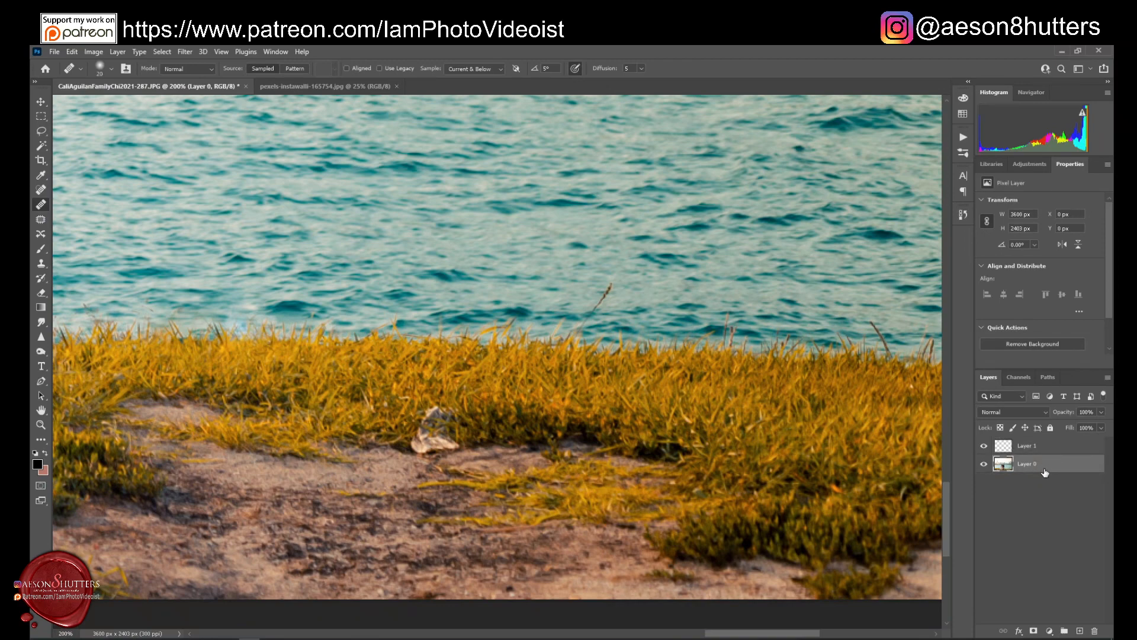
pyautogui.rightClick(1076, 470)
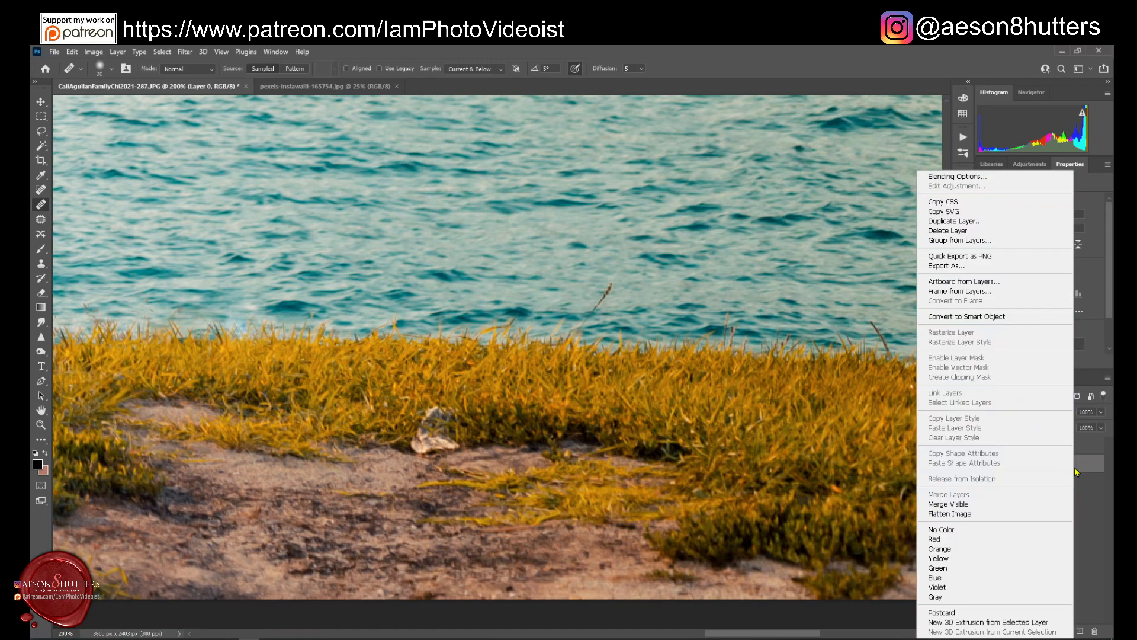
pyautogui.click(973, 224)
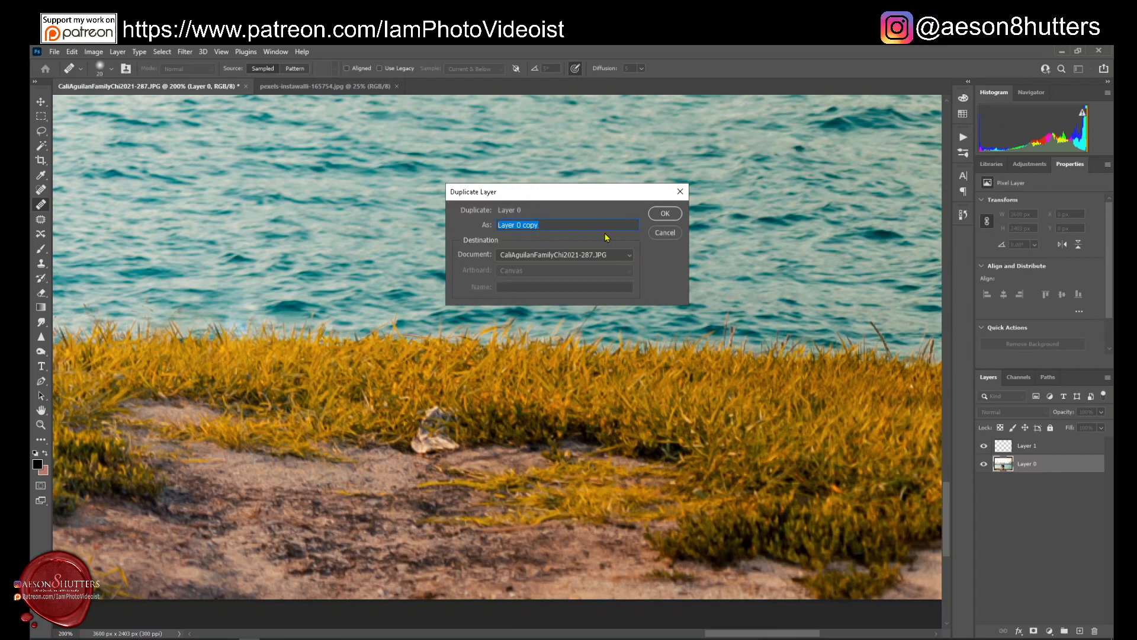
pyautogui.click(665, 214)
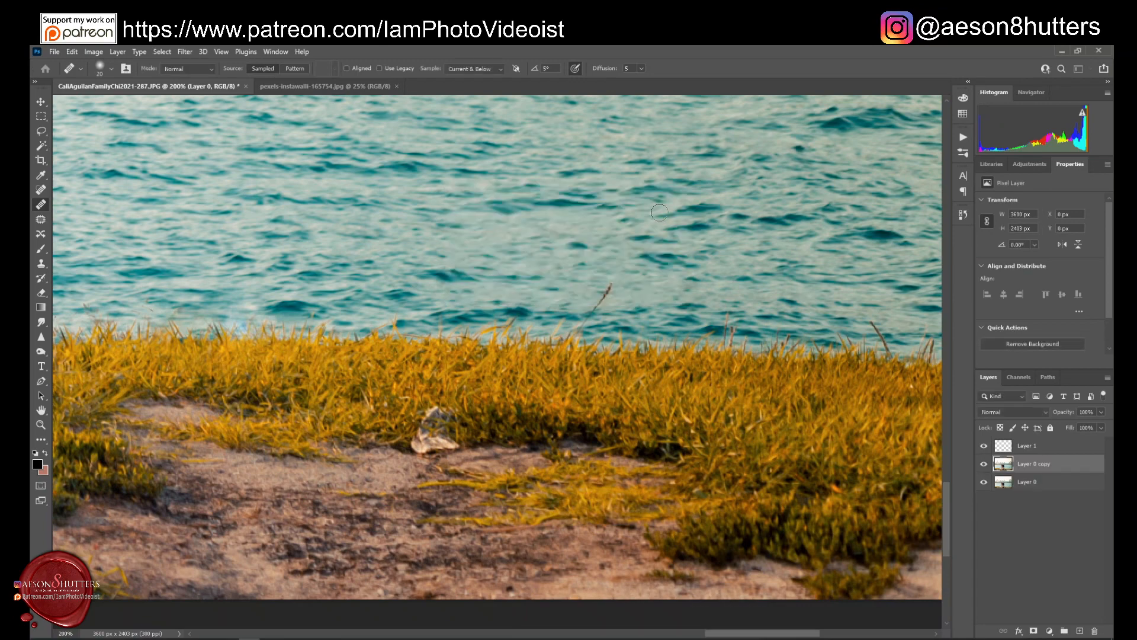
# Hide the original Layer 0 and make its duplicate the active layer.
pyautogui.click(1027, 484)
pyautogui.click(984, 482)
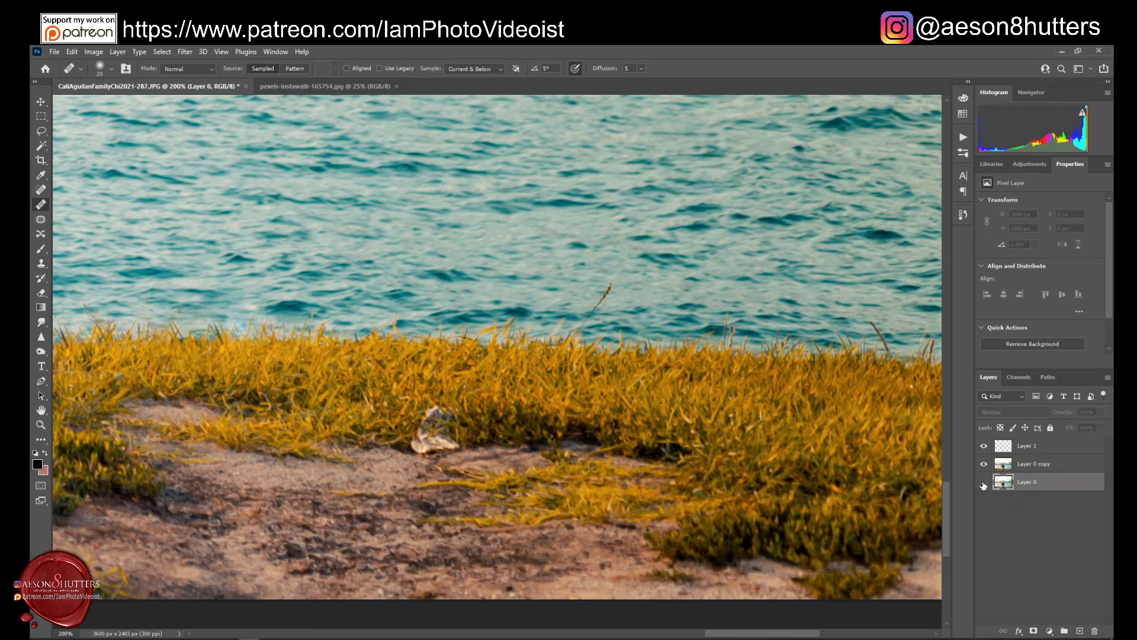
pyautogui.click(1038, 468)
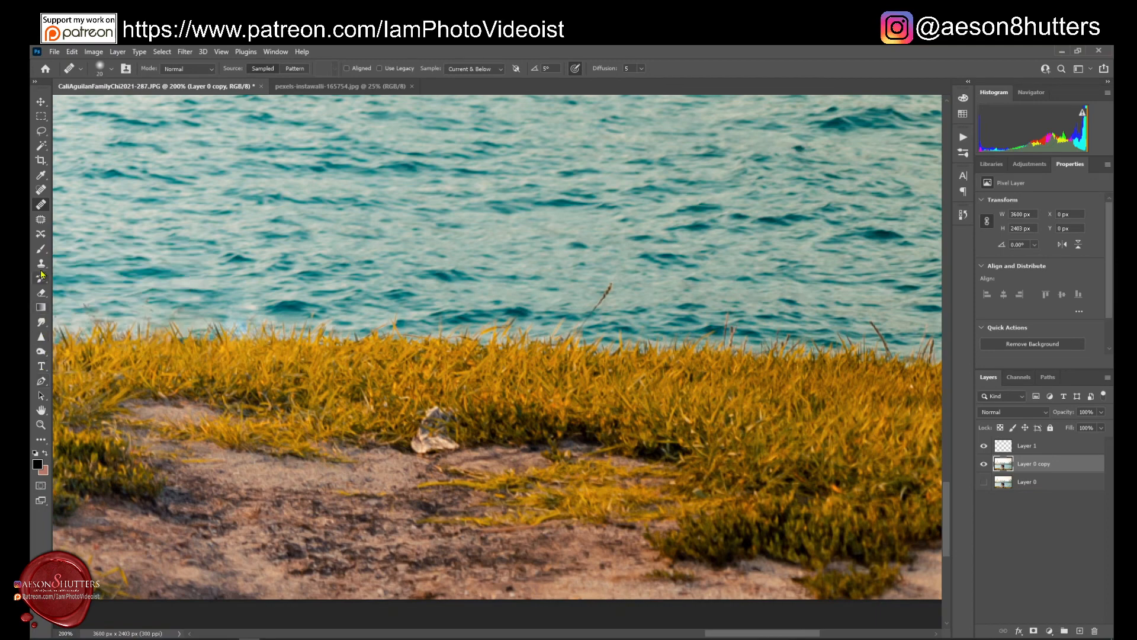
# Remove the pale rock at the grass edge above the sand with the Content-Aware Spot Healing Brush on the duplicate layer.
pyautogui.click(41, 190)
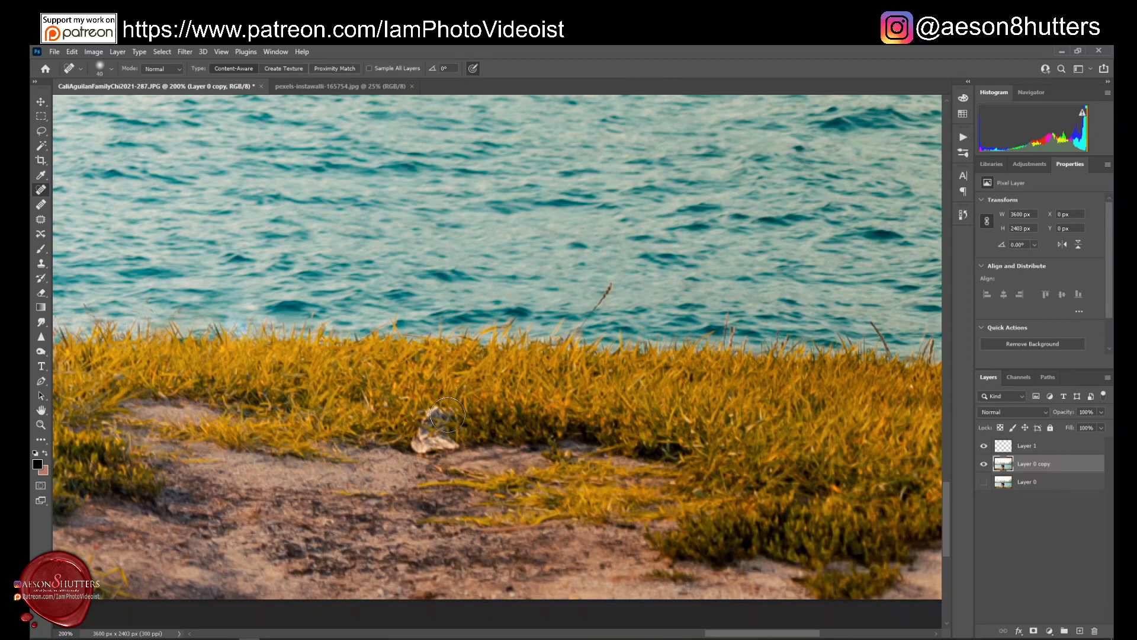
pyautogui.moveTo(461, 411)
pyautogui.mouseDown()
pyautogui.moveTo(419, 429)
pyautogui.moveTo(452, 441)
pyautogui.moveTo(394, 438)
pyautogui.mouseUp()
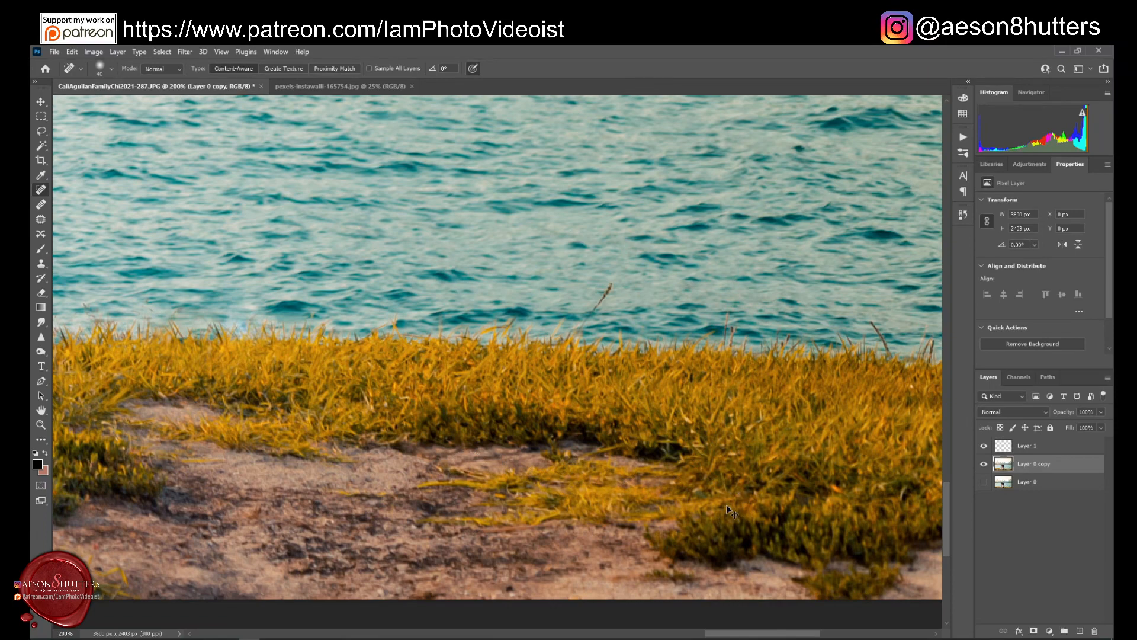
pyautogui.scroll(-4, 552, 426)
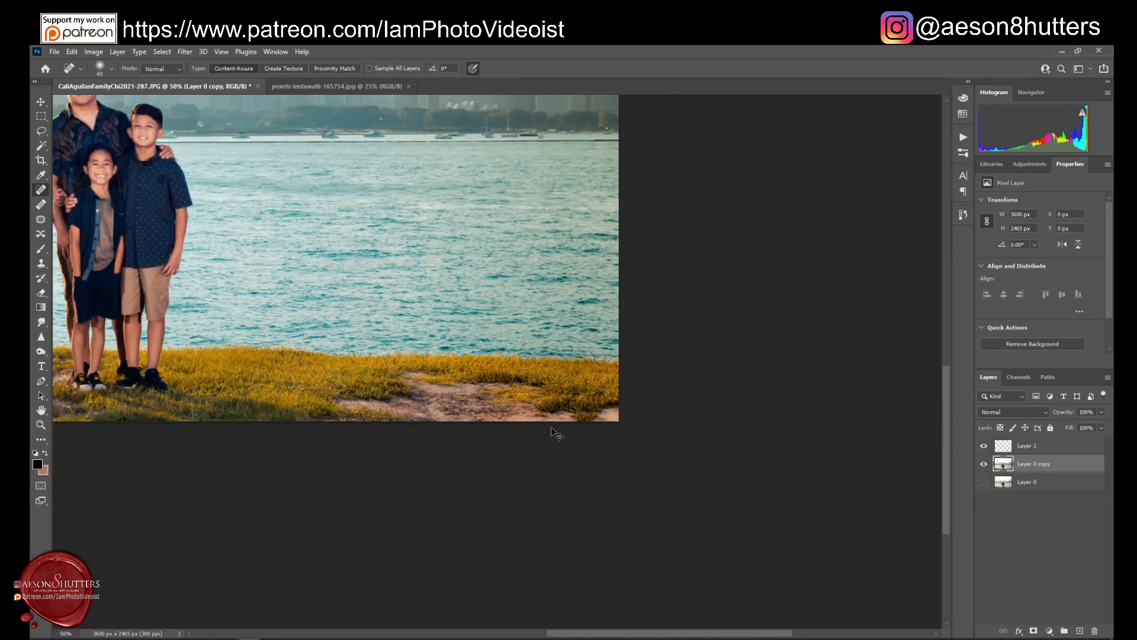
pyautogui.scroll(-1, 551, 427)
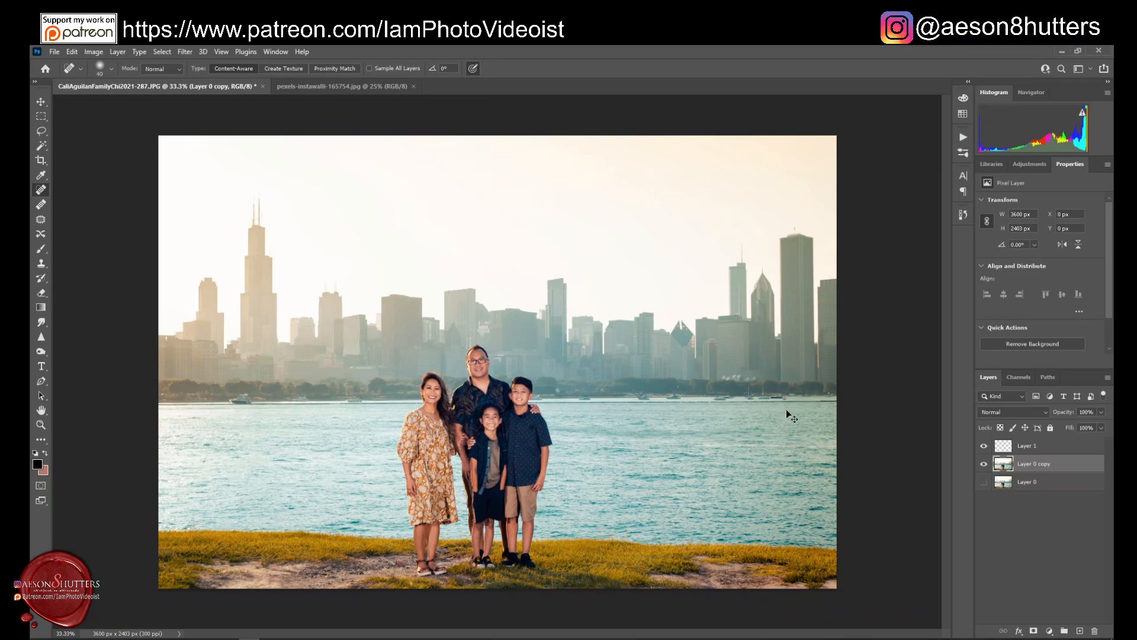
# Inspect the grassy shore, the family and the skyline behind them at 100% for remaining distractions.
pyautogui.hotkey('ctrl', '+')
pyautogui.hotkey('ctrl', '+')
pyautogui.moveTo(947, 383); pyautogui.dragTo(948, 469)
pyautogui.moveTo(651, 635); pyautogui.dragTo(568, 636)
pyautogui.hotkey('ctrl', '+')
pyautogui.moveTo(482, 633); pyautogui.dragTo(518, 636)
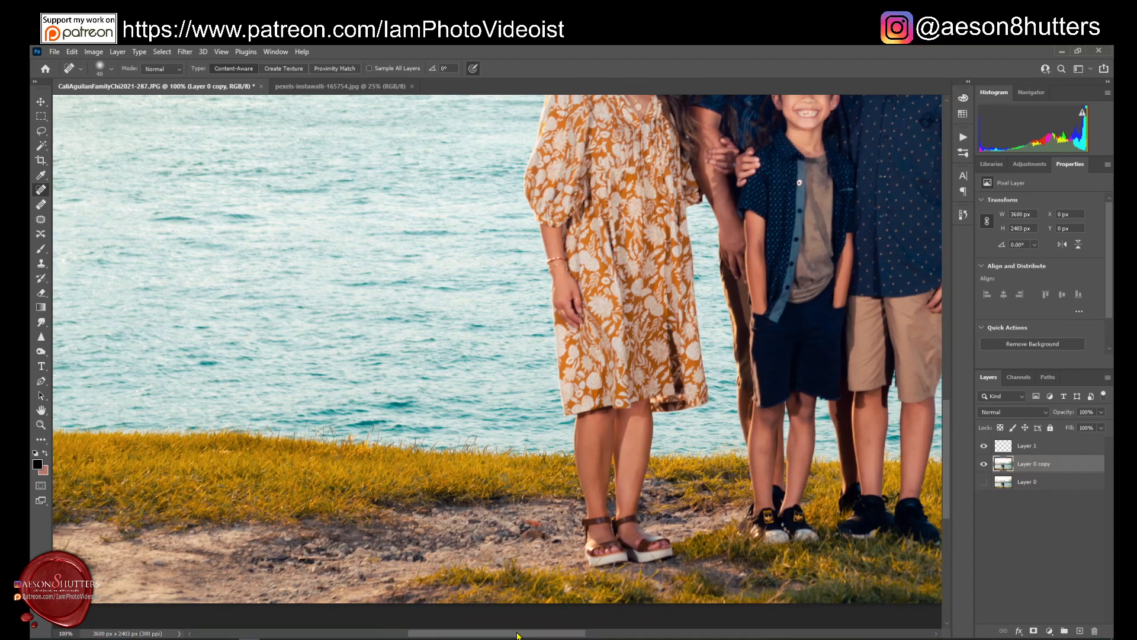
pyautogui.moveTo(944, 460); pyautogui.dragTo(944, 377)
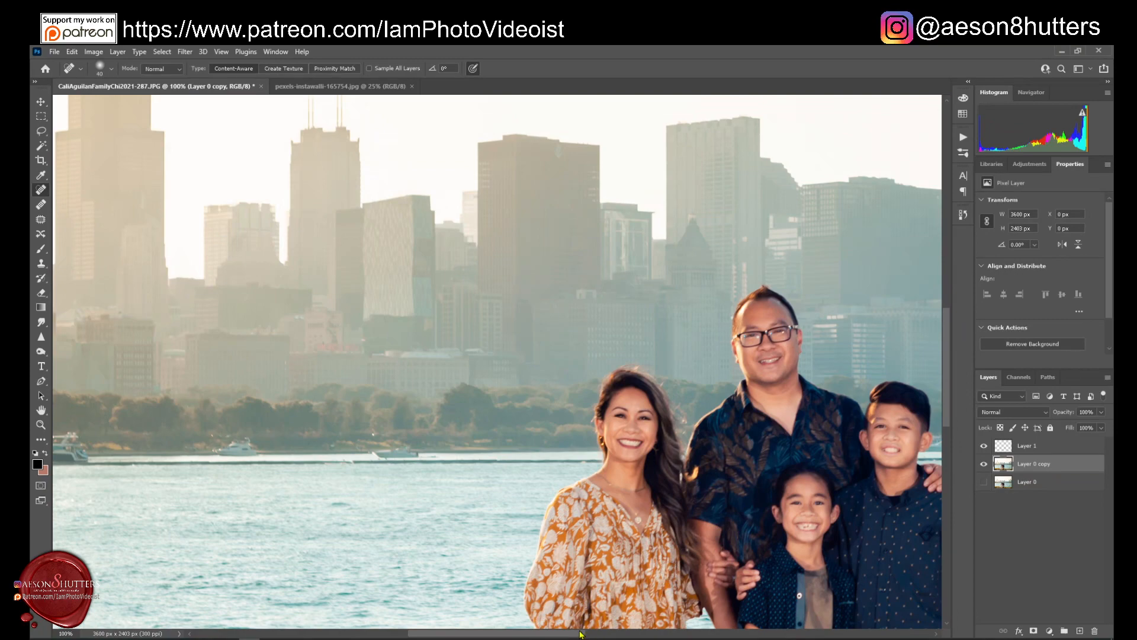
pyautogui.moveTo(580, 635); pyautogui.dragTo(637, 635)
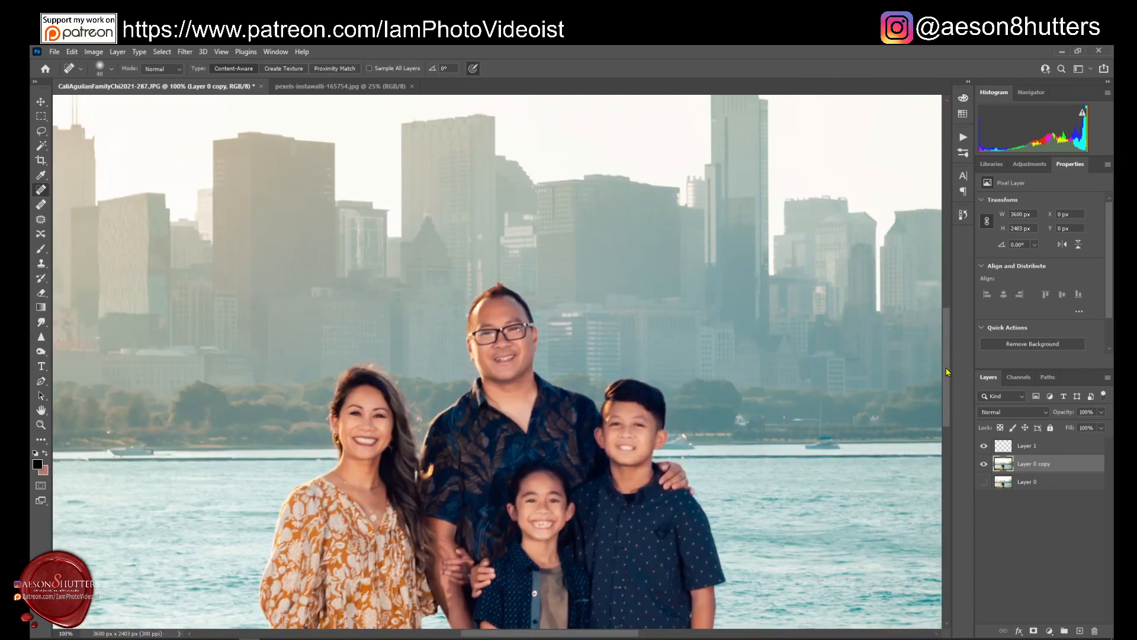
# Examine the family's faces at 200%, and check the skyline, boats and water on both sides of them.
pyautogui.hotkey('ctrl', '+')
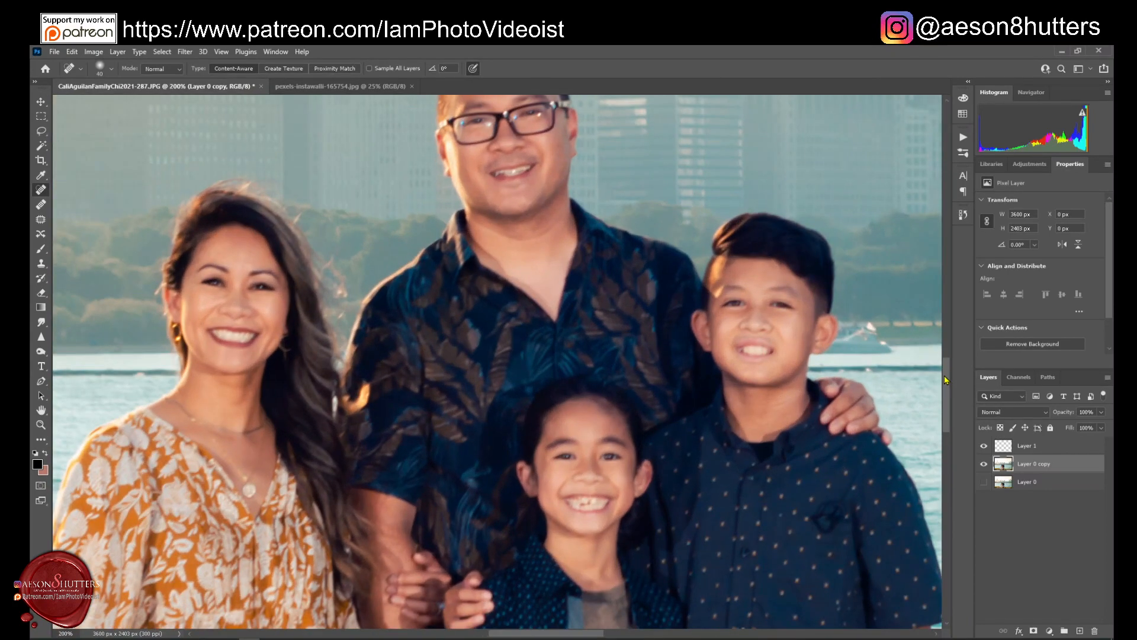
pyautogui.moveTo(947, 382); pyautogui.dragTo(950, 366)
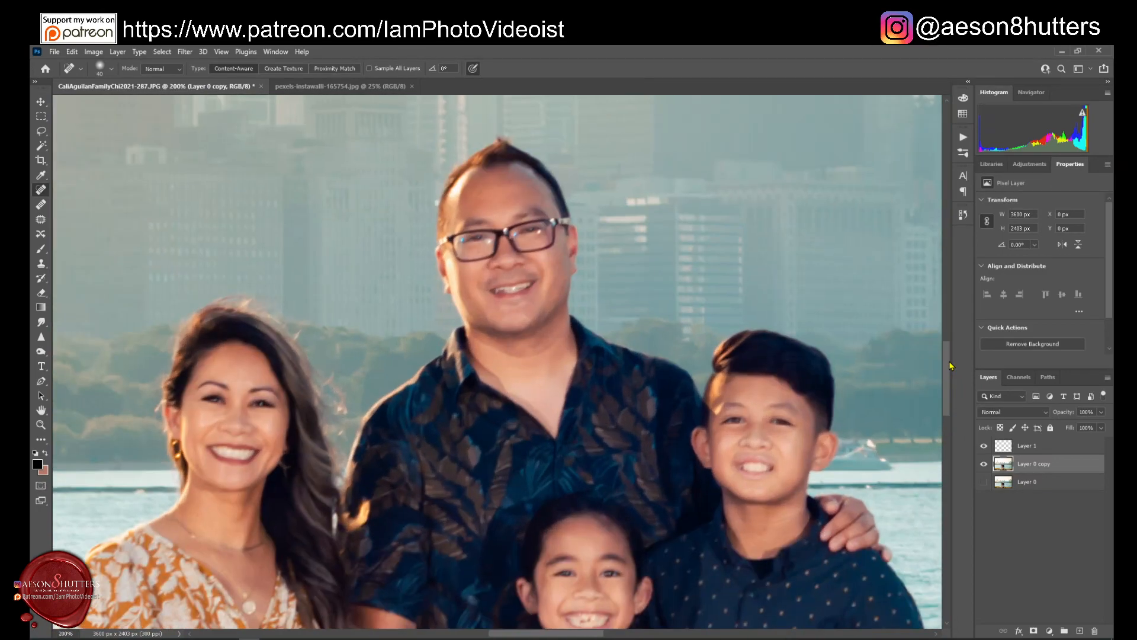
pyautogui.moveTo(950, 369); pyautogui.dragTo(951, 373)
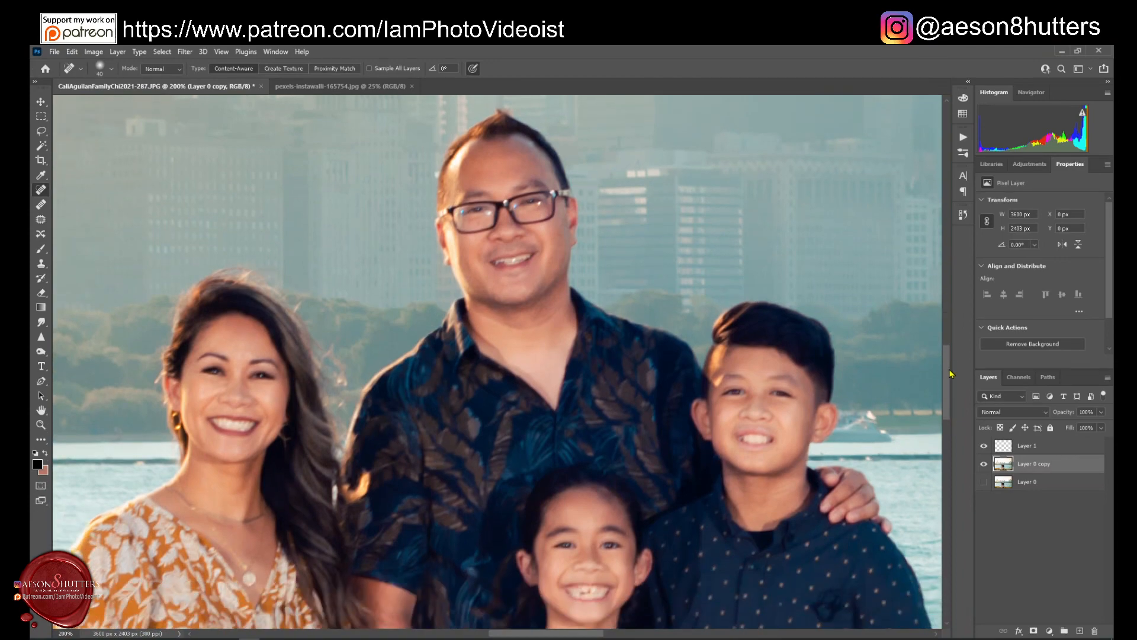
pyautogui.hotkey('ctrl', '-')
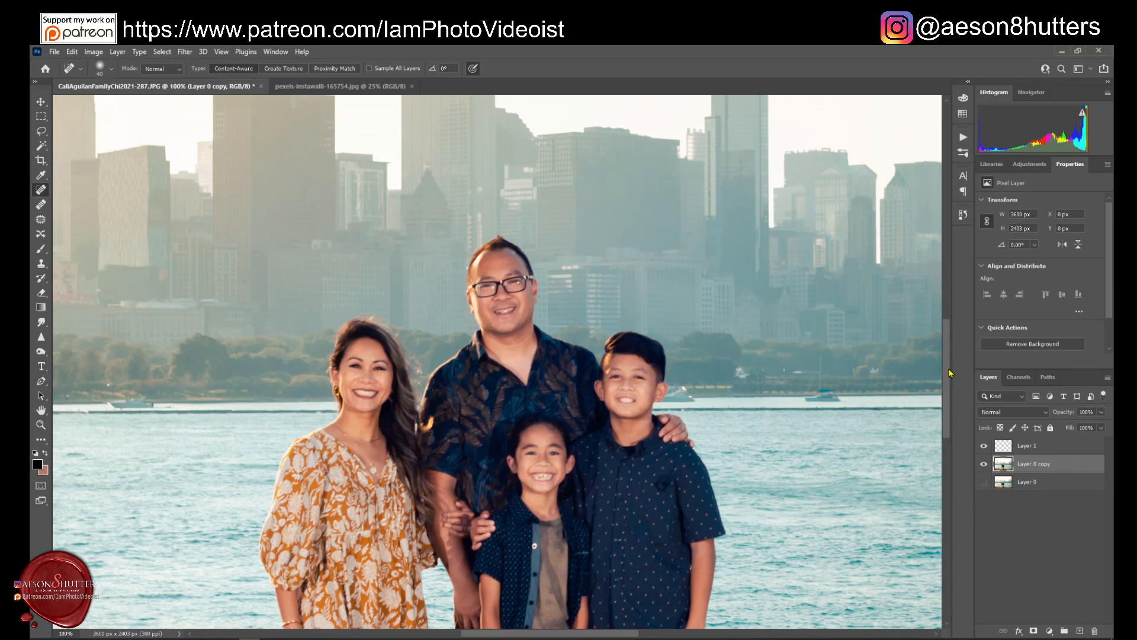
pyautogui.moveTo(622, 635); pyautogui.dragTo(630, 637)
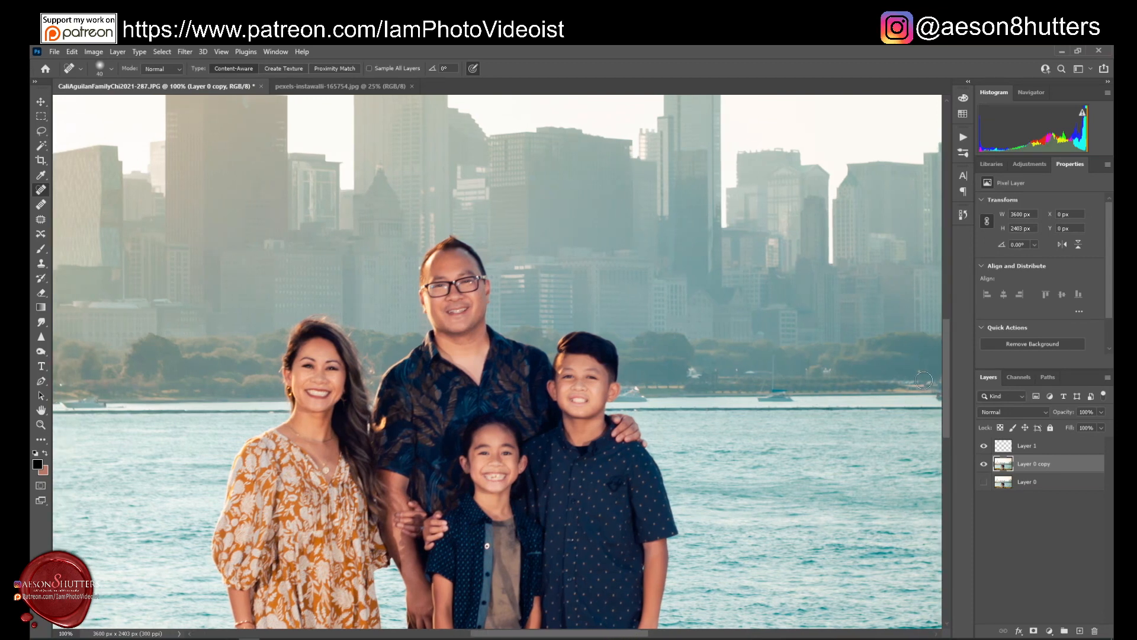
pyautogui.moveTo(615, 637); pyautogui.dragTo(619, 638)
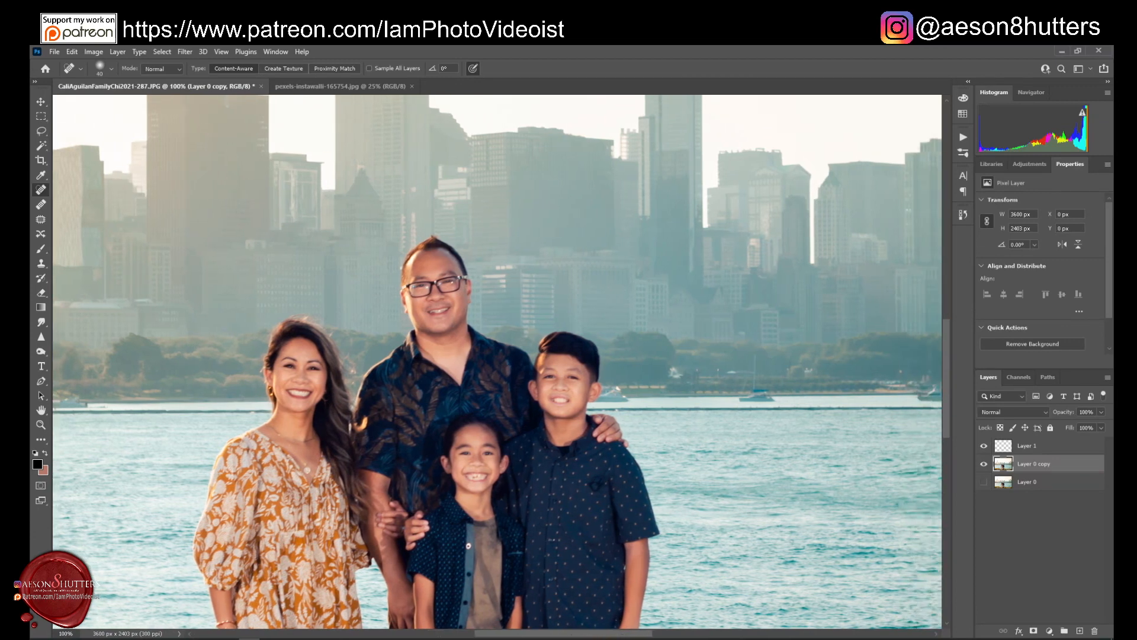
pyautogui.moveTo(618, 636)
pyautogui.mouseDown()
pyautogui.moveTo(765, 638)
pyautogui.moveTo(742, 638)
pyautogui.mouseUp()
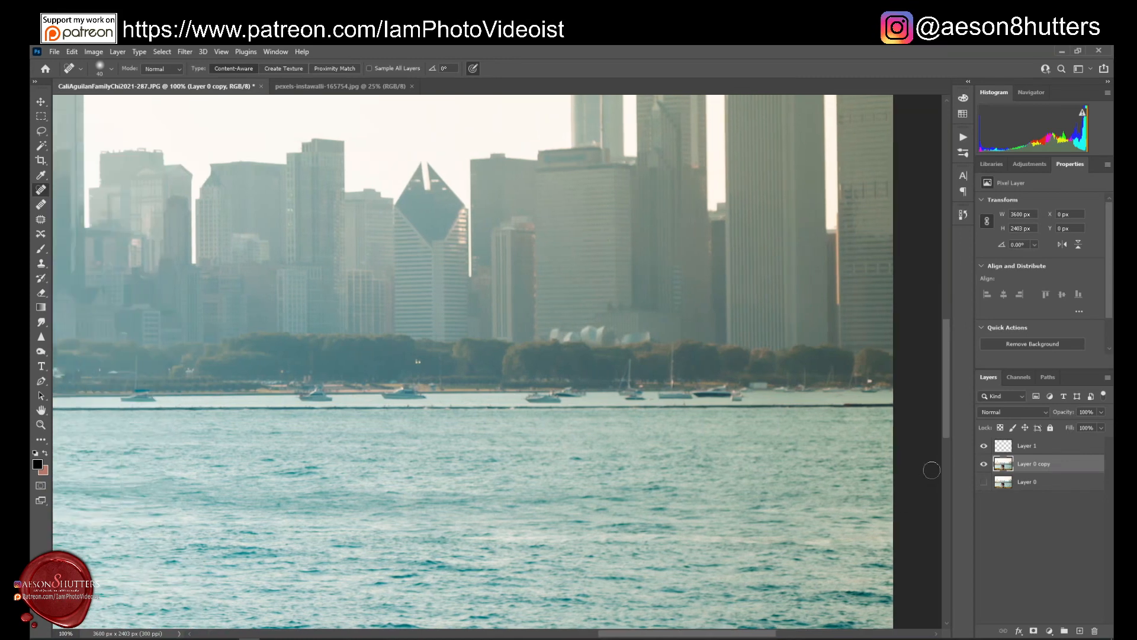
pyautogui.moveTo(947, 431)
pyautogui.mouseDown()
pyautogui.moveTo(937, 283)
pyautogui.moveTo(938, 368)
pyautogui.mouseUp()
pyautogui.moveTo(697, 635); pyautogui.dragTo(450, 635)
pyautogui.moveTo(944, 364); pyautogui.dragTo(955, 451)
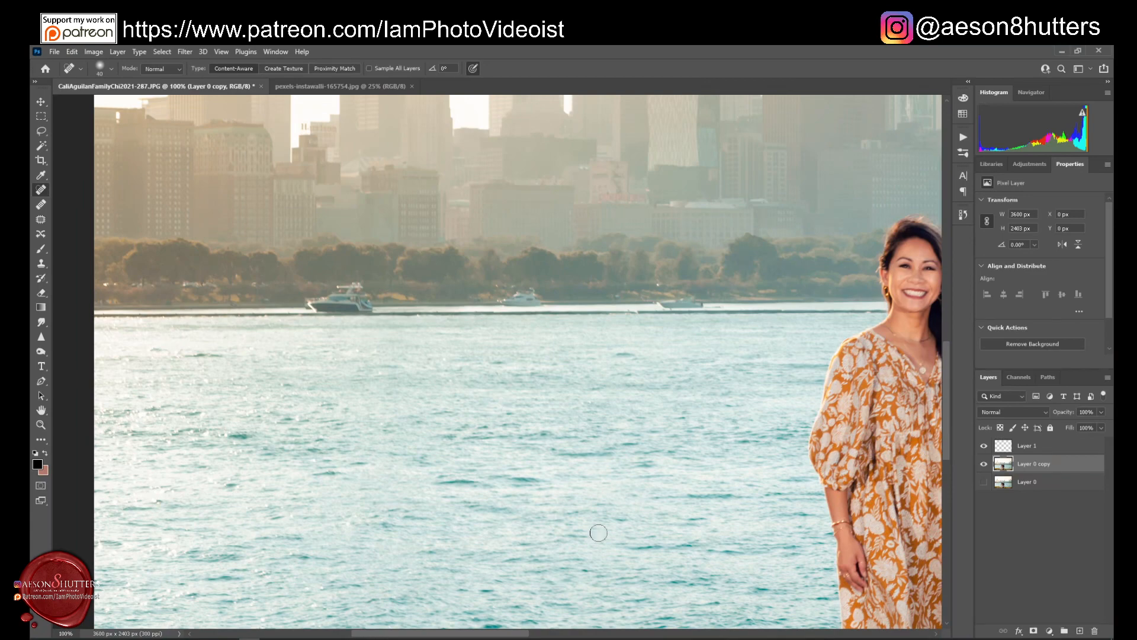
pyautogui.moveTo(514, 637); pyautogui.dragTo(626, 638)
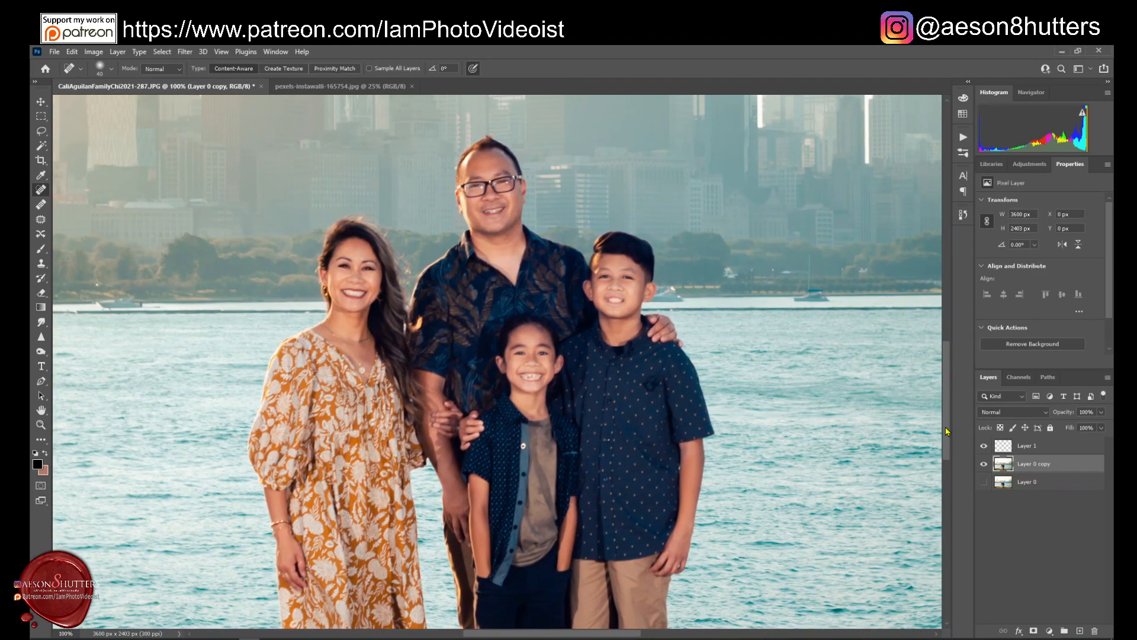
# Check the family's faces up close once more, and fit the whole photo in the window.
pyautogui.moveTo(947, 432); pyautogui.dragTo(946, 410)
pyautogui.hotkey('ctrl', '+')
pyautogui.hotkey('ctrl', '+')
pyautogui.hotkey('ctrl', '-')
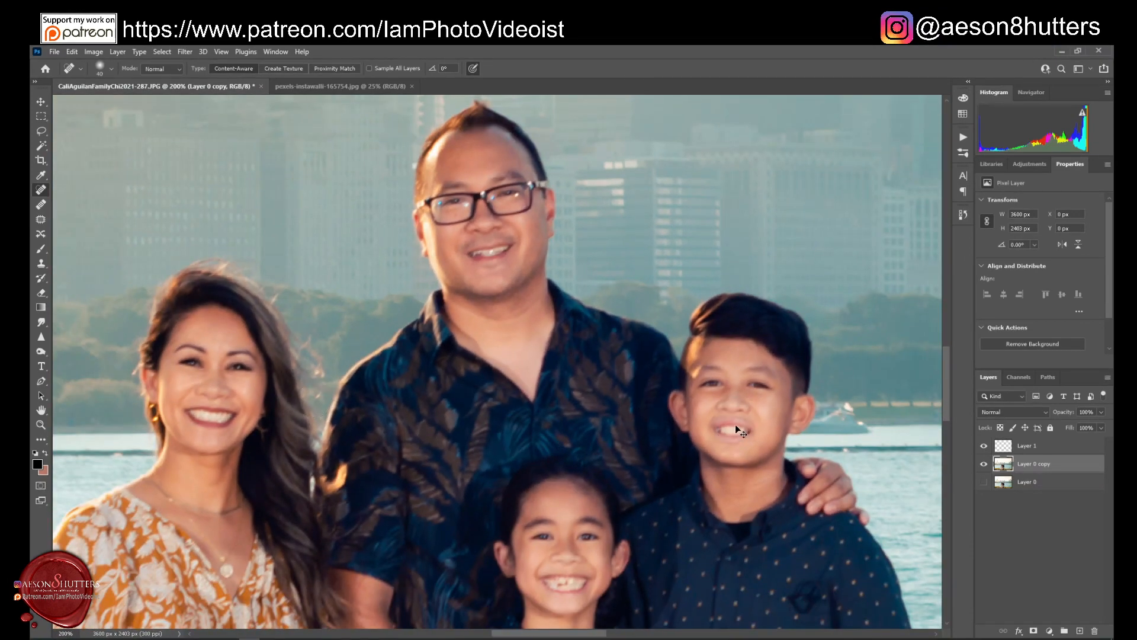
pyautogui.hotkey('ctrl', '-')
pyautogui.hotkey('ctrl', '-')
pyautogui.hotkey('ctrl', '-')
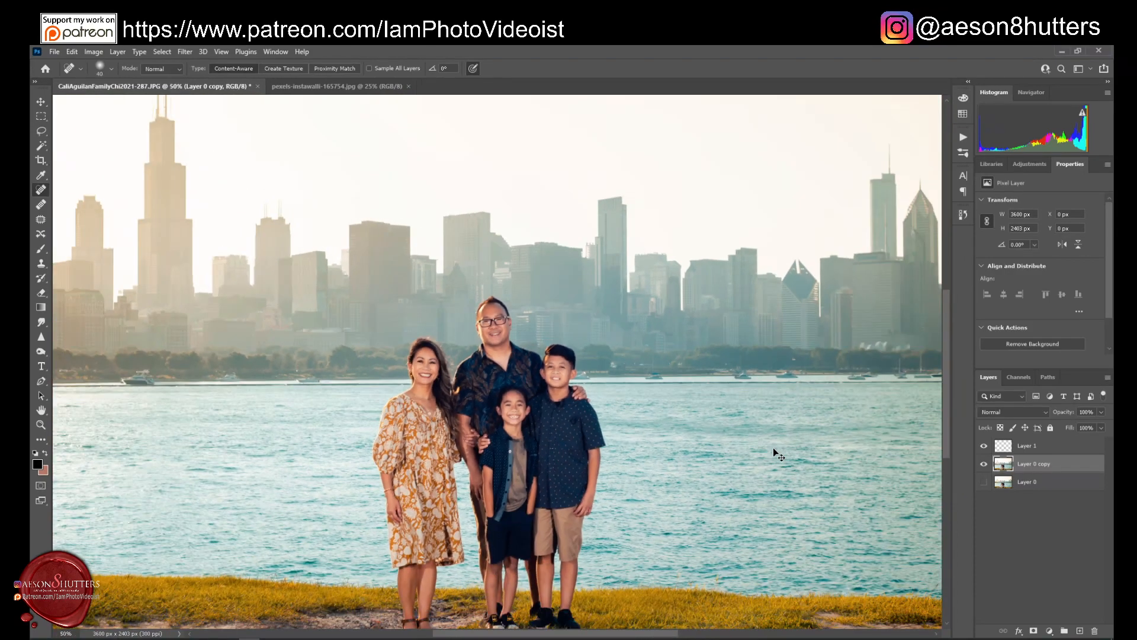
pyautogui.hotkey('ctrl', '-')
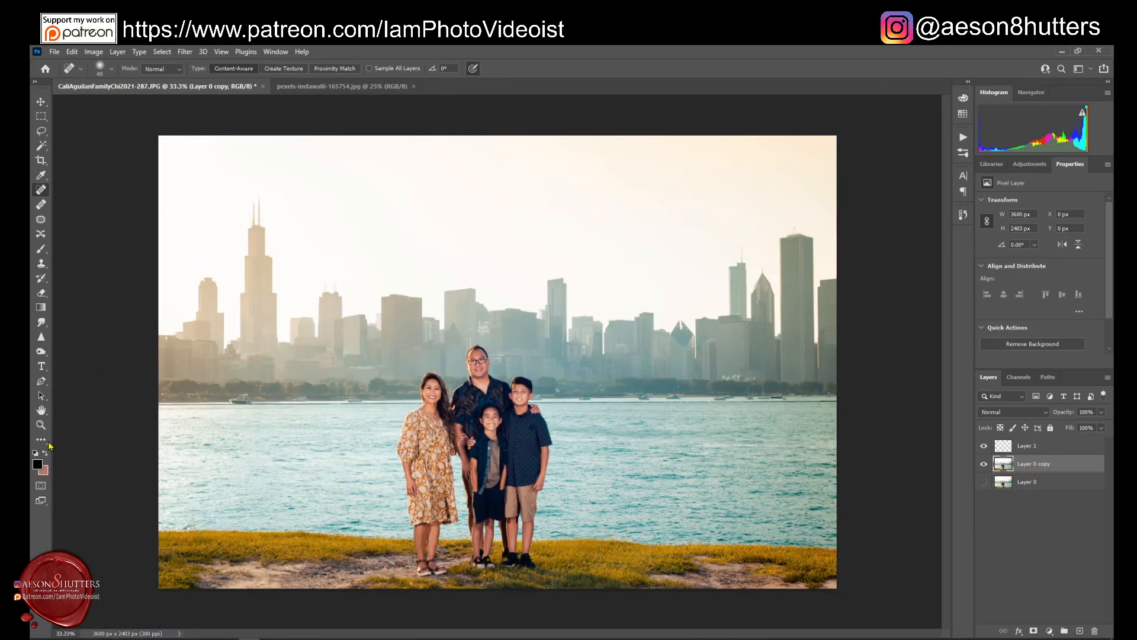
pyautogui.doubleClick(41, 410)
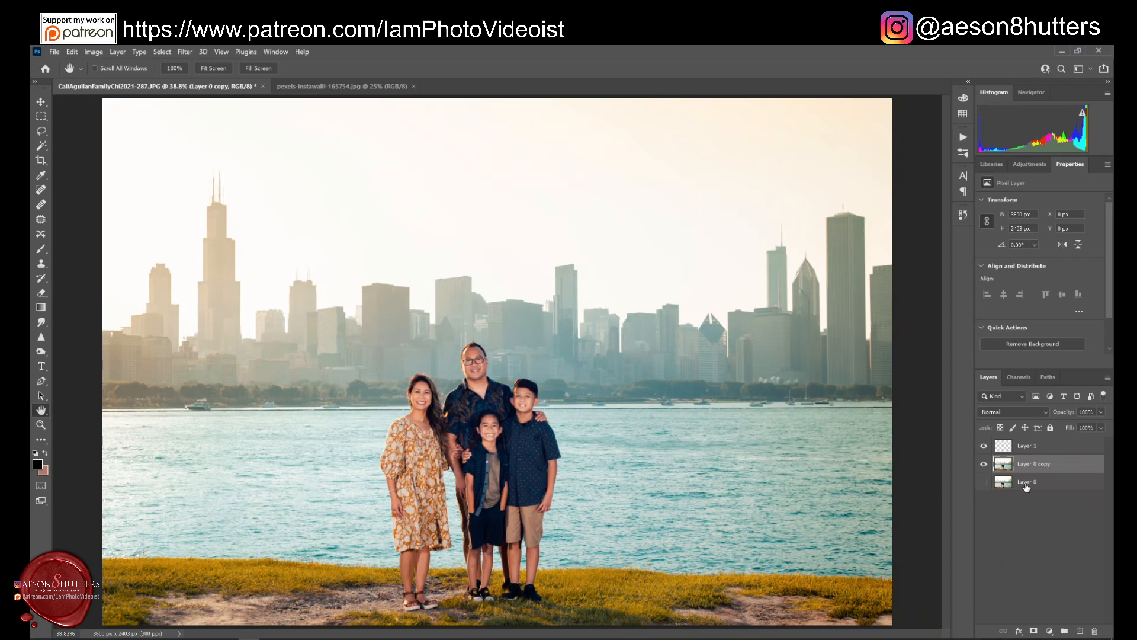
# Make the hidden Layer 0 visible and merge its retouched duplicate down into it.
pyautogui.click(1050, 451)
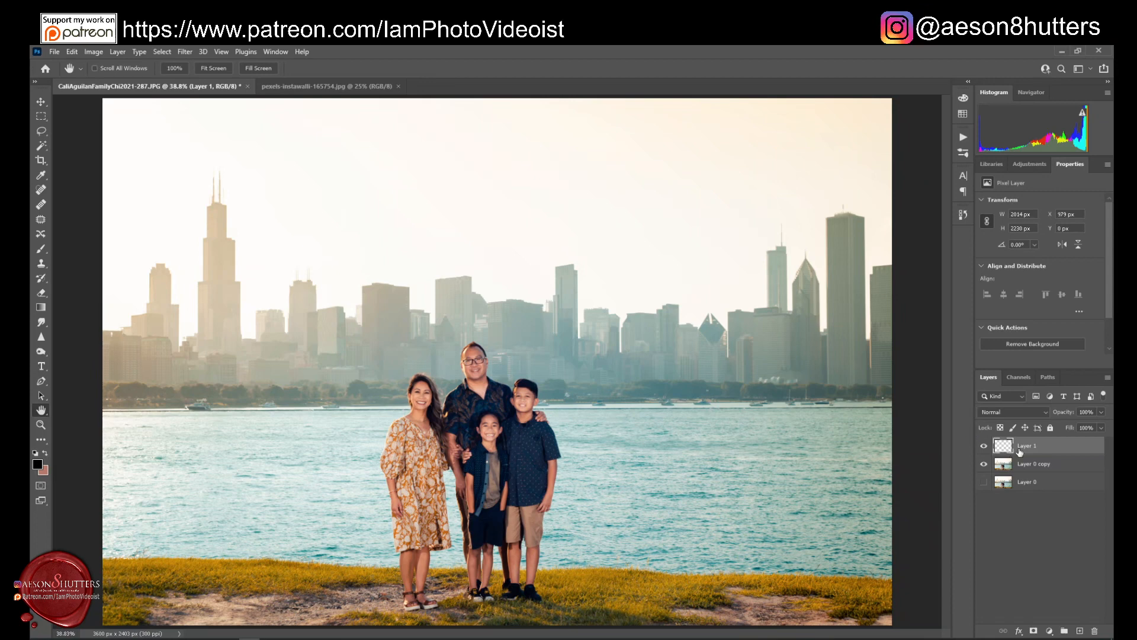
pyautogui.click(1047, 465)
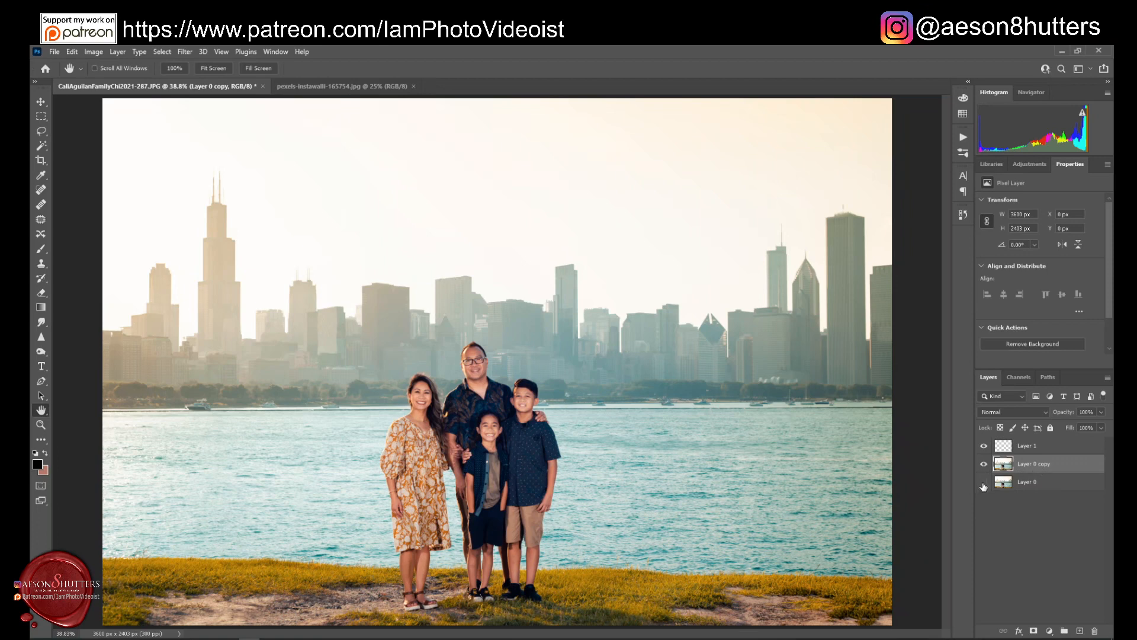
pyautogui.rightClick(1050, 470)
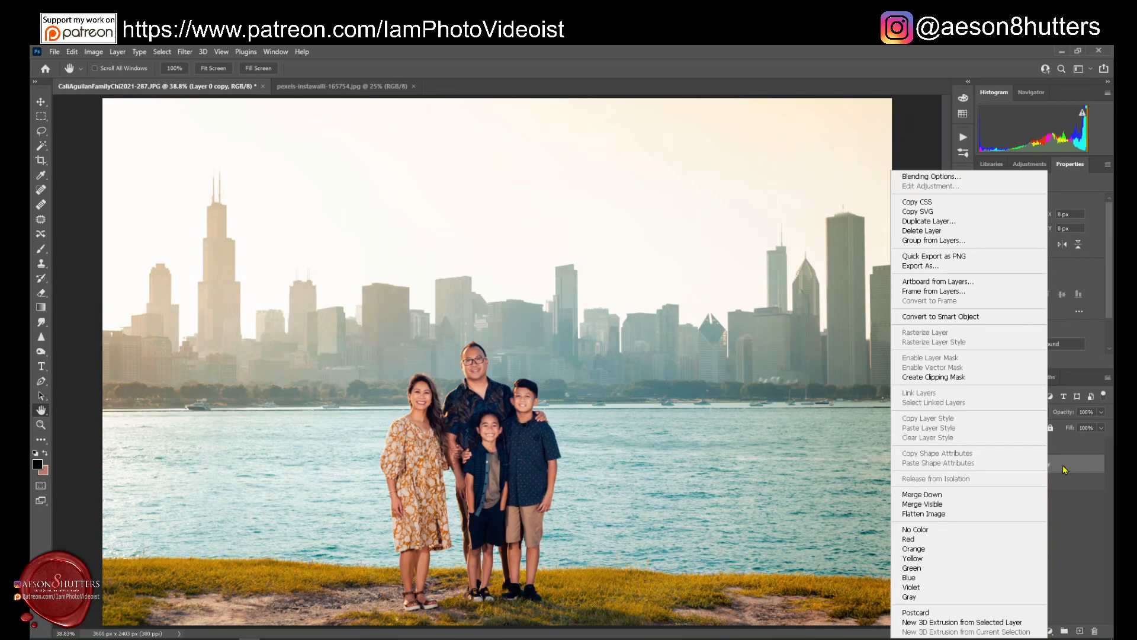
pyautogui.click(1060, 470)
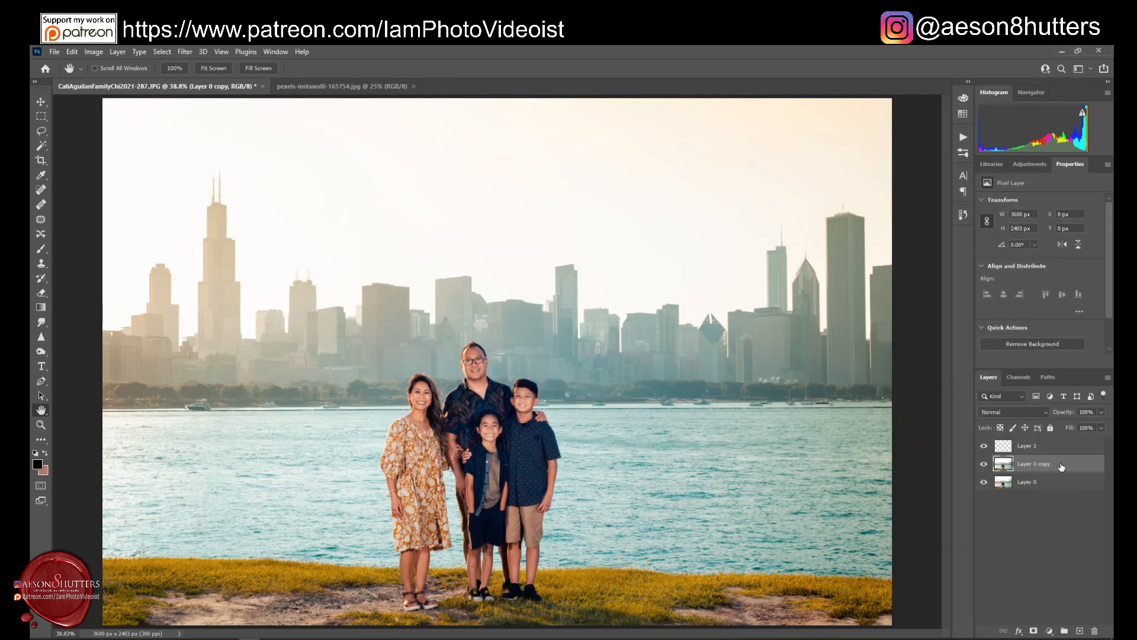
pyautogui.rightClick(1061, 468)
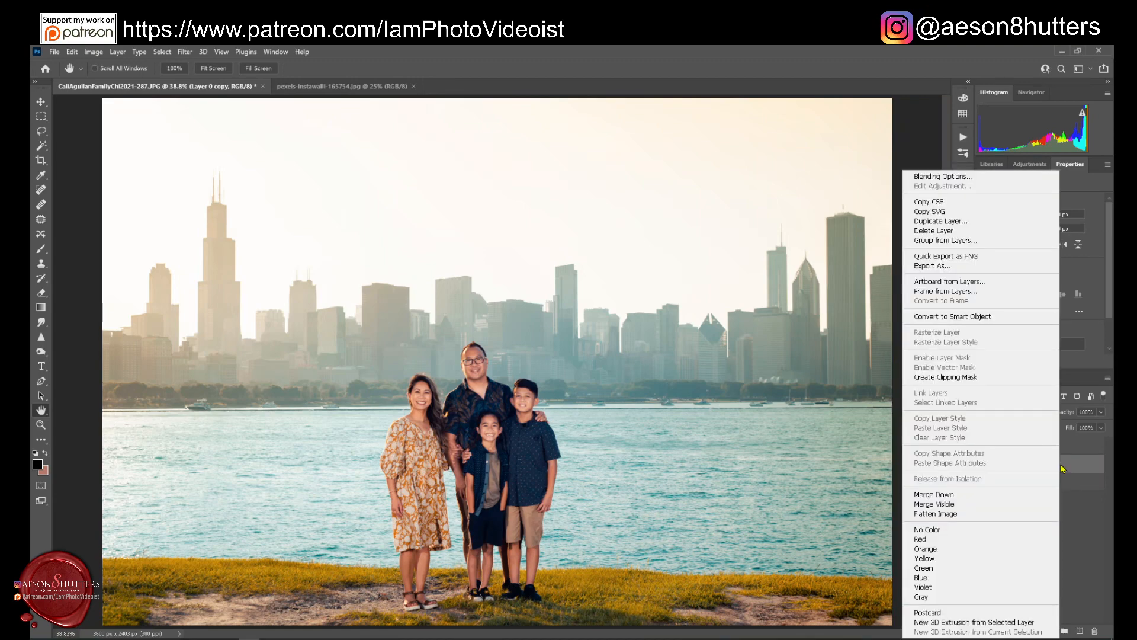
pyautogui.click(972, 493)
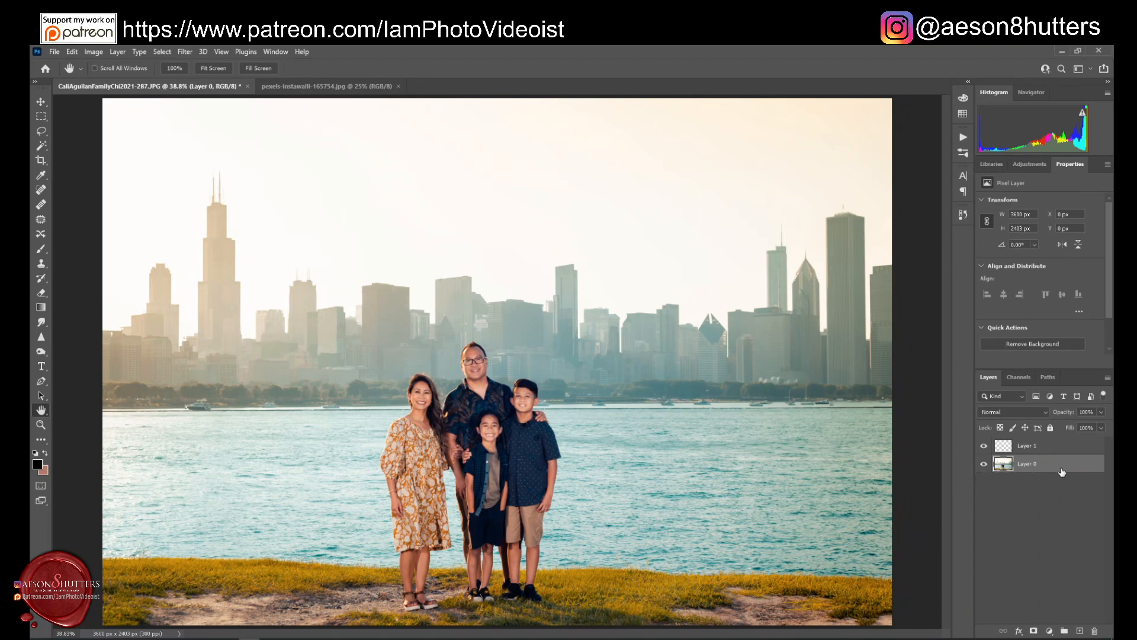
# Heal away the flyaway hairs between the woman's head and the man's shoulder on Layer 1 with the Healing Brush at 200%.
pyautogui.click(1045, 449)
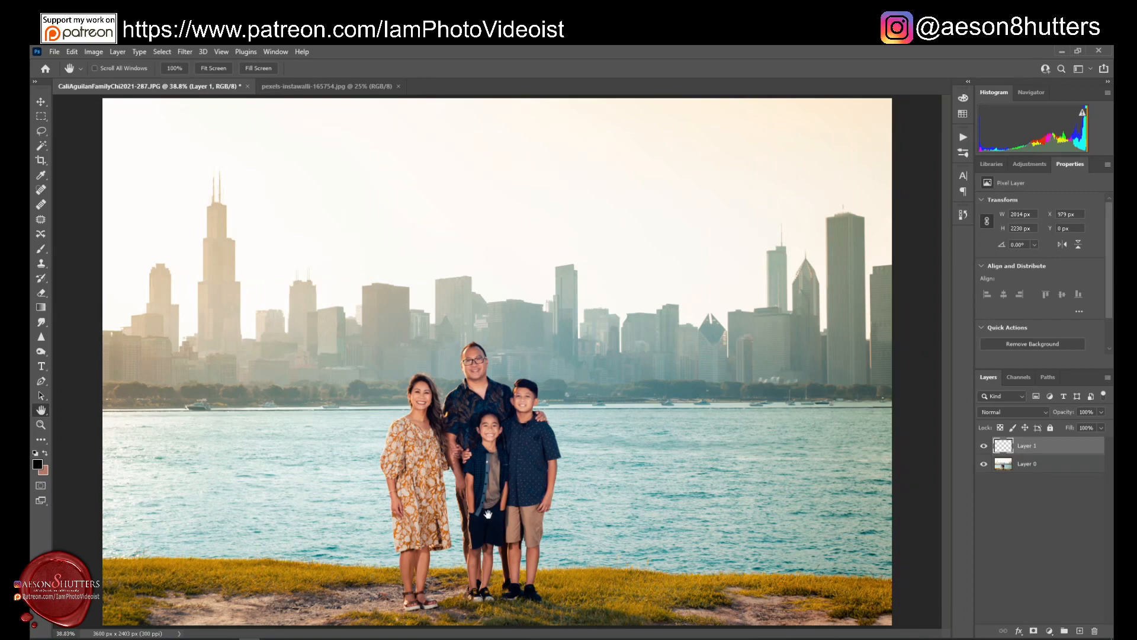
pyautogui.hotkey('ctrl', '+')
pyautogui.hotkey('ctrl', '+')
pyautogui.hotkey('ctrl', '+')
pyautogui.moveTo(601, 633); pyautogui.dragTo(558, 634)
pyautogui.moveTo(944, 332); pyautogui.dragTo(946, 356)
pyautogui.hotkey('ctrl', '+')
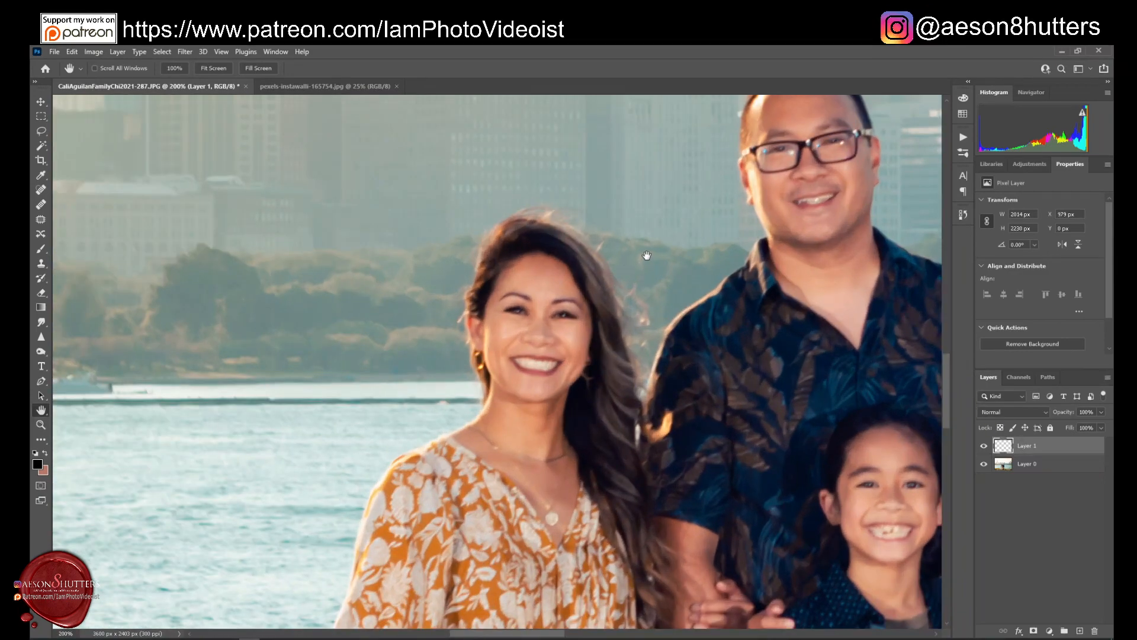
pyautogui.moveTo(549, 627); pyautogui.dragTo(509, 608)
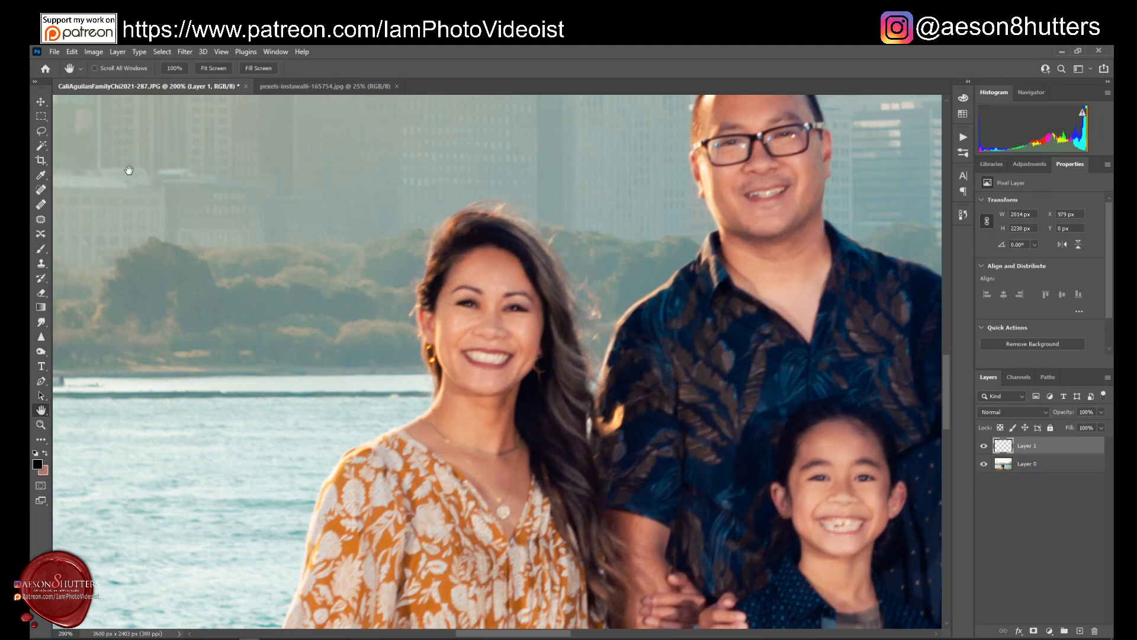
pyautogui.click(41, 205)
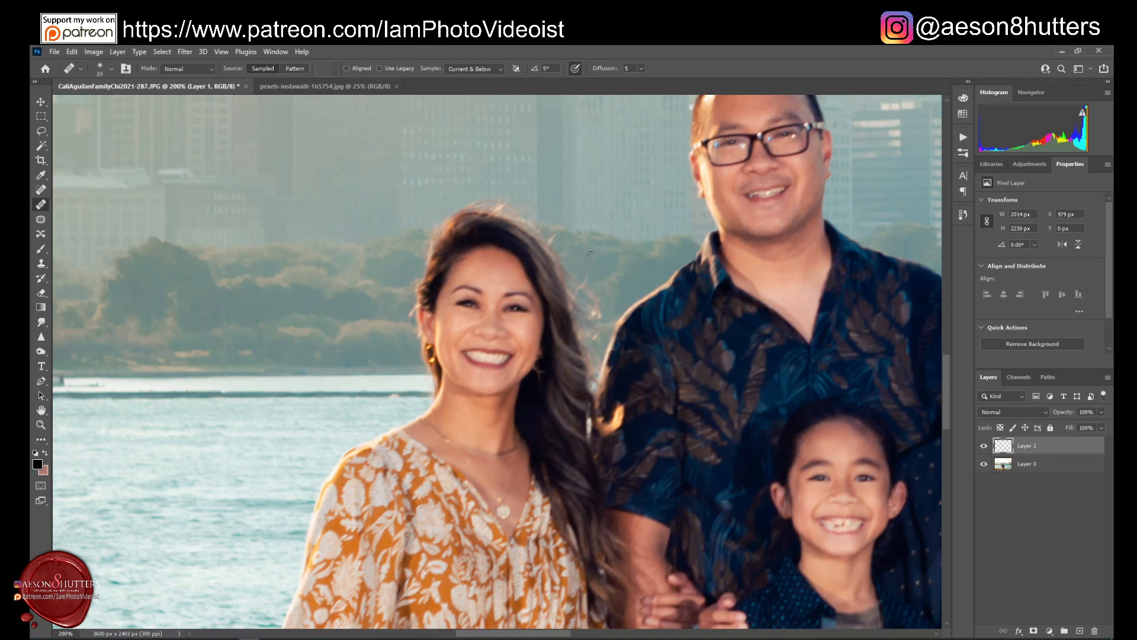
pyautogui.press(']')
pyautogui.moveTo(580, 264); pyautogui.dragTo(587, 287)
pyautogui.press('[')
pyautogui.moveTo(584, 285)
pyautogui.mouseDown()
pyautogui.moveTo(575, 256)
pyautogui.moveTo(549, 239)
pyautogui.mouseUp()
pyautogui.moveTo(581, 316)
pyautogui.mouseDown()
pyautogui.moveTo(594, 310)
pyautogui.moveTo(578, 298)
pyautogui.moveTo(599, 336)
pyautogui.moveTo(589, 290)
pyautogui.mouseUp()
pyautogui.moveTo(571, 277); pyautogui.dragTo(566, 270)
# Clone the background trees over the remaining stray hairs beside the woman's head with a small Clone Stamp brush.
pyautogui.click(40, 266)
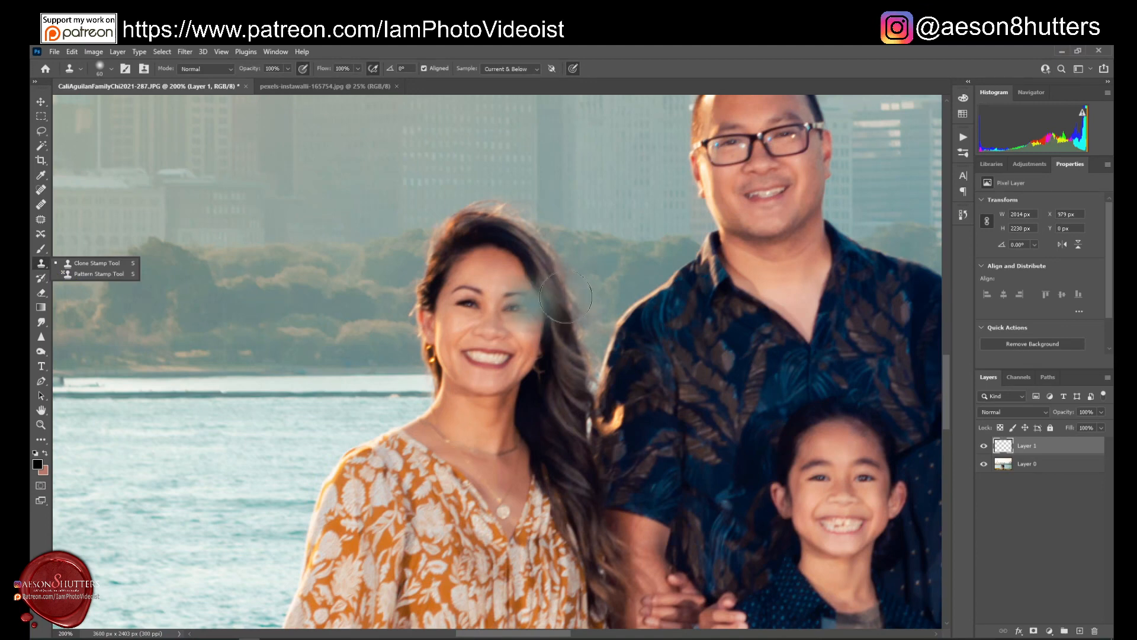
pyautogui.press('[')
pyautogui.press('[')
pyautogui.press('[')
pyautogui.press('[')
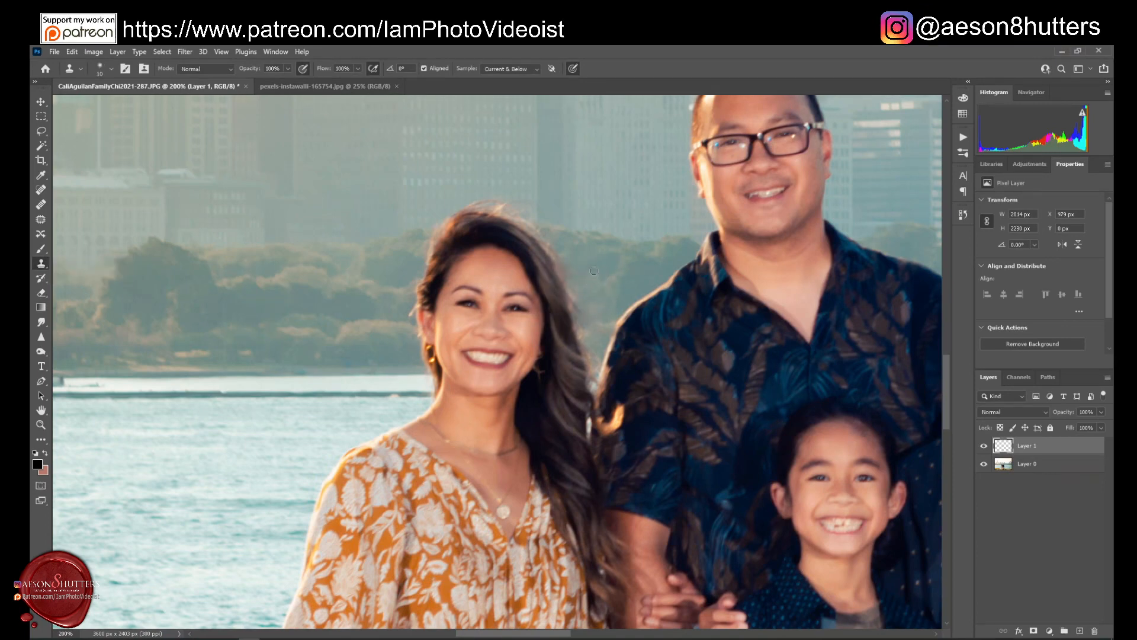
pyautogui.press('alt')
pyautogui.keyDown('alt'); pyautogui.click(593, 269); pyautogui.keyUp('alt')
pyautogui.keyDown('alt'); pyautogui.click(391, 278); pyautogui.keyUp('alt')
# Heal the lines and marks on the woman's neck below the jaw, using the Healing Brush sampled from her lower neck.
pyautogui.click(41, 207)
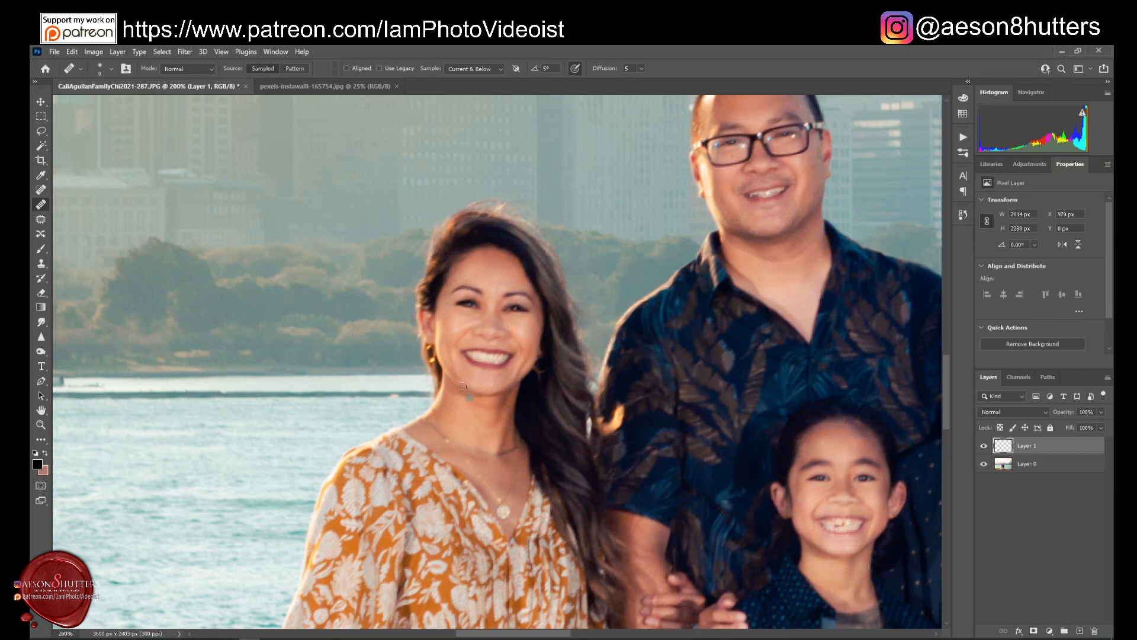
pyautogui.press('alt')
pyautogui.keyDown('alt'); pyautogui.click(463, 427); pyautogui.keyUp('alt')
pyautogui.moveTo(451, 389); pyautogui.dragTo(458, 398)
pyautogui.click(460, 396)
pyautogui.moveTo(455, 393); pyautogui.dragTo(454, 400)
pyautogui.moveTo(459, 408); pyautogui.dragTo(465, 408)
# Soften the lines under the woman's eyes and the marks on her cheek and forehead with the Healing Brush.
pyautogui.moveTo(461, 317); pyautogui.dragTo(469, 316)
pyautogui.moveTo(466, 320); pyautogui.dragTo(505, 320)
pyautogui.moveTo(497, 315); pyautogui.dragTo(491, 310)
pyautogui.moveTo(445, 324); pyautogui.dragTo(450, 322)
pyautogui.keyDown('alt'); pyautogui.click(460, 415); pyautogui.keyUp('alt')
pyautogui.moveTo(457, 278)
pyautogui.mouseDown()
pyautogui.moveTo(466, 266)
pyautogui.moveTo(453, 280)
pyautogui.mouseUp()
# Heal the marks on the man's neck and open-collar chest with the Healing Brush, sampling clean skin from his neck.
pyautogui.moveTo(544, 634); pyautogui.dragTo(574, 631)
pyautogui.press(']')
pyautogui.press(']')
pyautogui.press(']')
pyautogui.press(']')
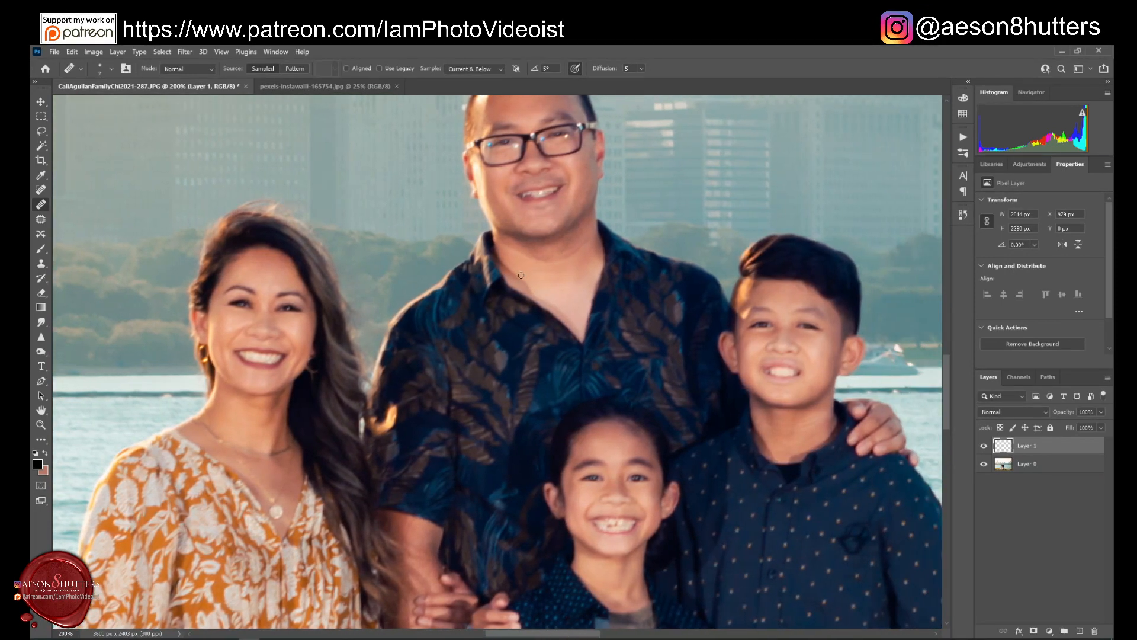
pyautogui.press(']')
pyautogui.press('alt')
pyautogui.keyDown('alt'); pyautogui.click(557, 280); pyautogui.keyUp('alt')
pyautogui.press('[')
pyautogui.press('[')
pyautogui.press('[')
pyautogui.moveTo(509, 272)
pyautogui.mouseDown()
pyautogui.moveTo(534, 291)
pyautogui.moveTo(505, 261)
pyautogui.moveTo(569, 318)
pyautogui.mouseUp()
pyautogui.press('[')
pyautogui.click(571, 318)
# Try to heal the spot at the hairline of the youngest child's forehead, and undo that stroke.
pyautogui.moveTo(946, 371); pyautogui.dragTo(946, 348)
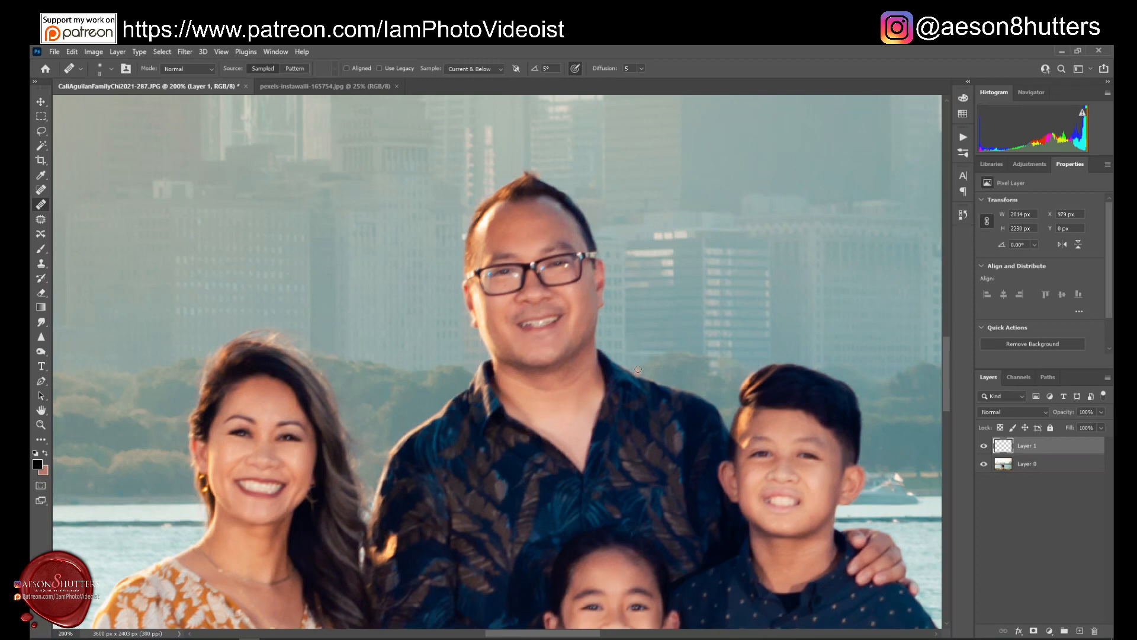
pyautogui.moveTo(944, 356); pyautogui.dragTo(960, 400)
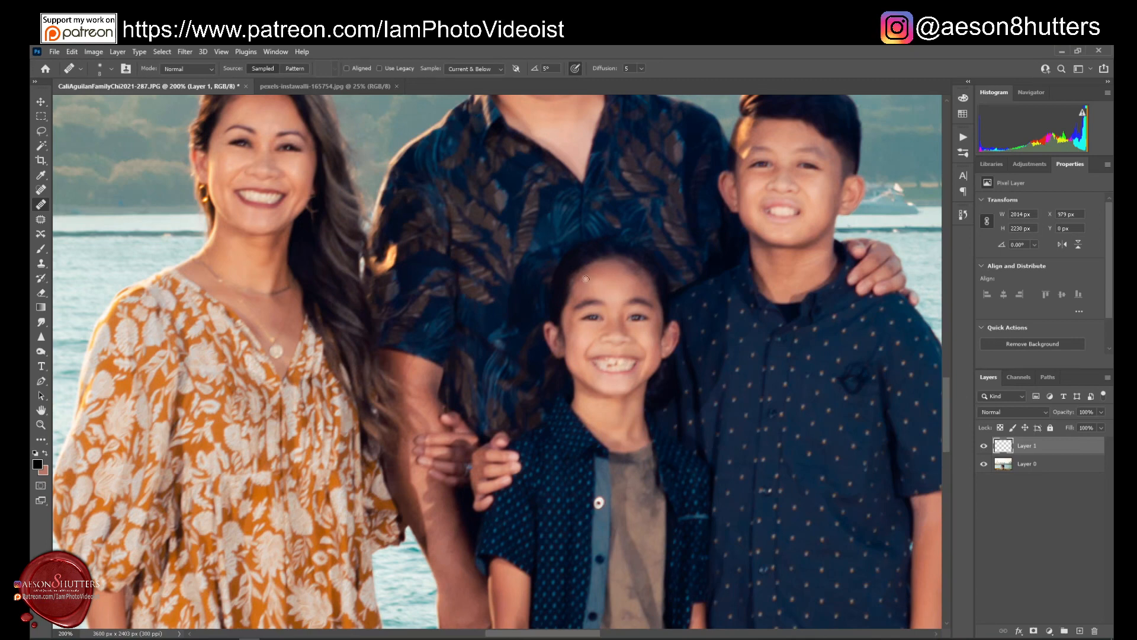
pyautogui.moveTo(578, 284)
pyautogui.mouseDown()
pyautogui.moveTo(575, 296)
pyautogui.moveTo(585, 290)
pyautogui.mouseUp()
pyautogui.click(71, 51)
pyautogui.click(84, 71)
# Heal the bright patch on the taller boy's temple beside his eyebrow with the Healing Brush.
pyautogui.scroll(3, 947, 386)
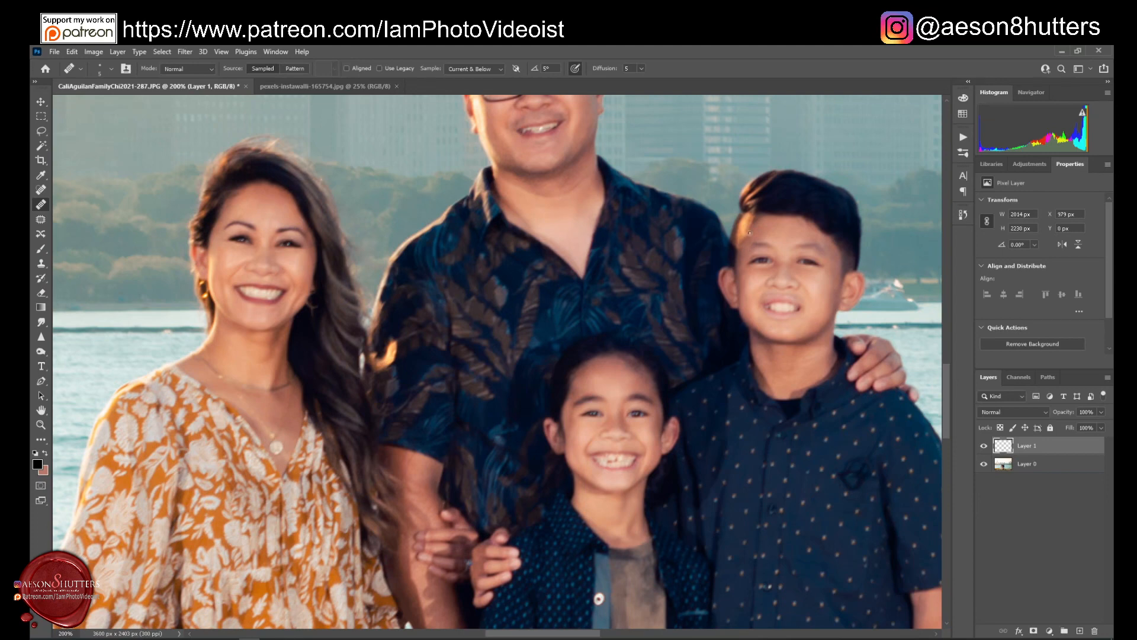
pyautogui.press(']')
pyautogui.press(']')
pyautogui.press(']')
pyautogui.click(751, 223)
pyautogui.moveTo(751, 220); pyautogui.dragTo(746, 237)
# Compare the taller boy's face with Layer 1 hidden and shown, at 200% and at 400% with Clone Stamp active.
pyautogui.click(984, 445)
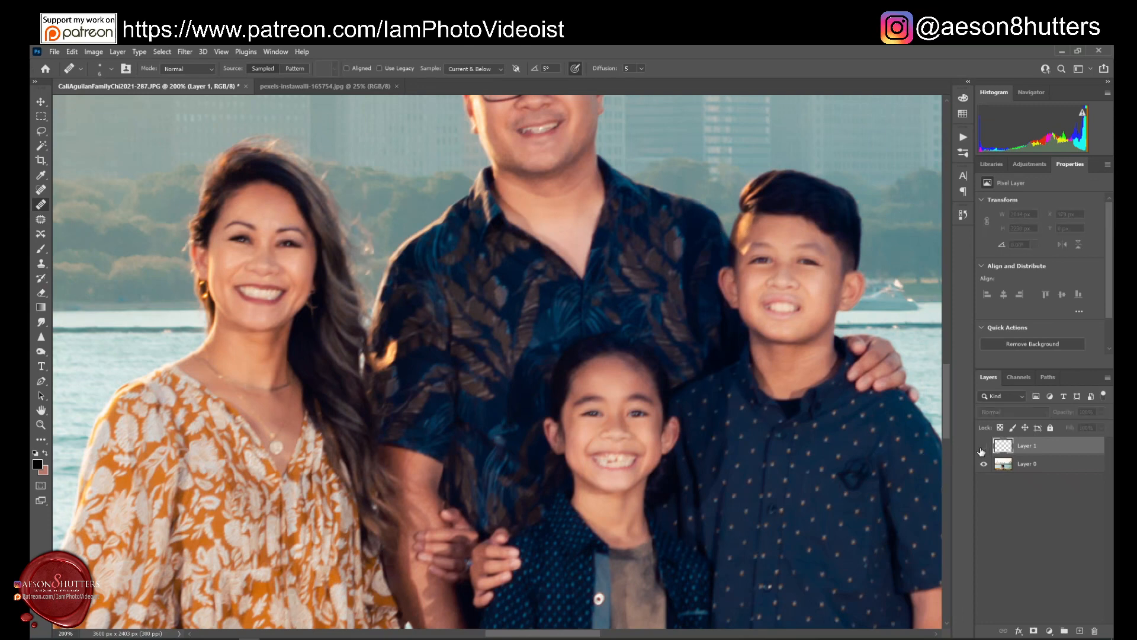
pyautogui.click(984, 447)
pyautogui.click(984, 449)
pyautogui.click(984, 446)
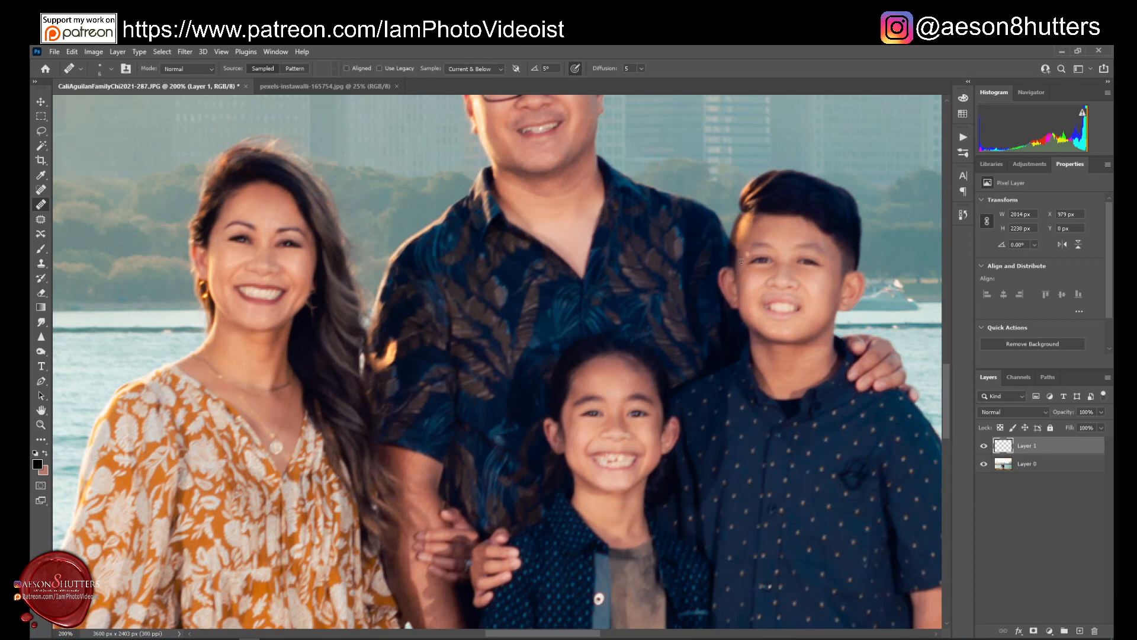
pyautogui.click(41, 263)
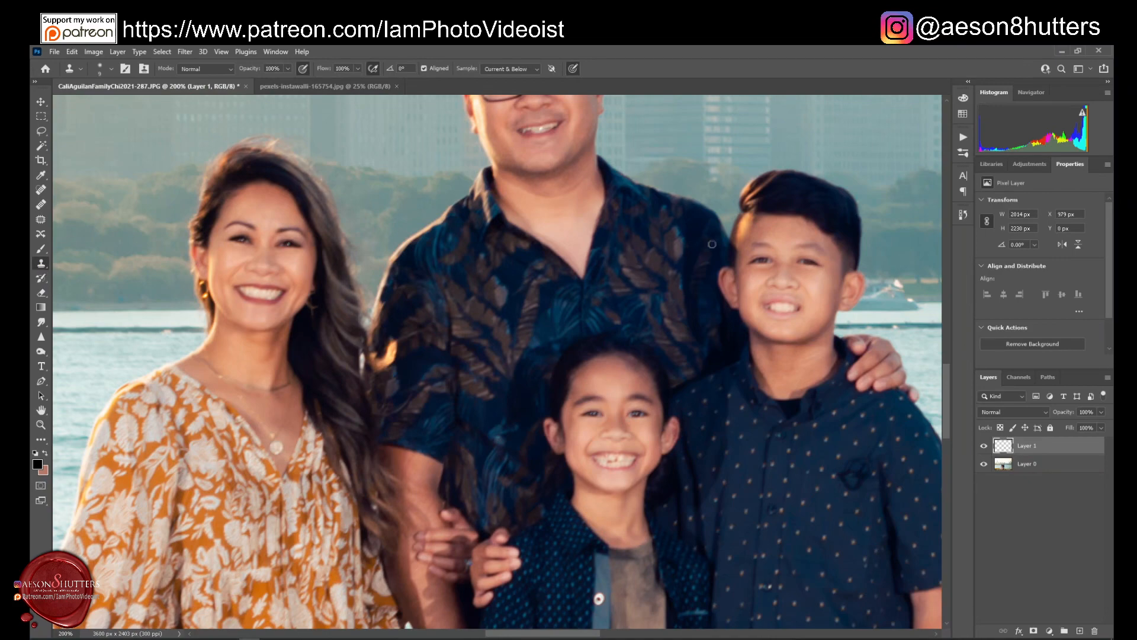
pyautogui.hotkey('ctrl', '+')
pyautogui.hscroll(5, 759, 251)
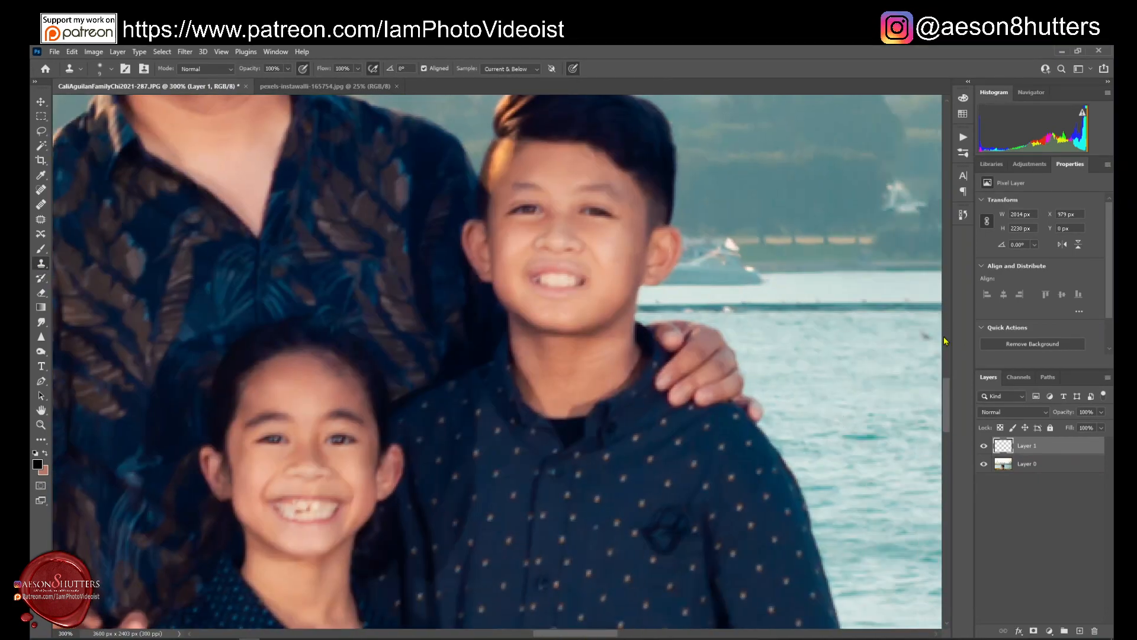
pyautogui.scroll(3, 612, 342)
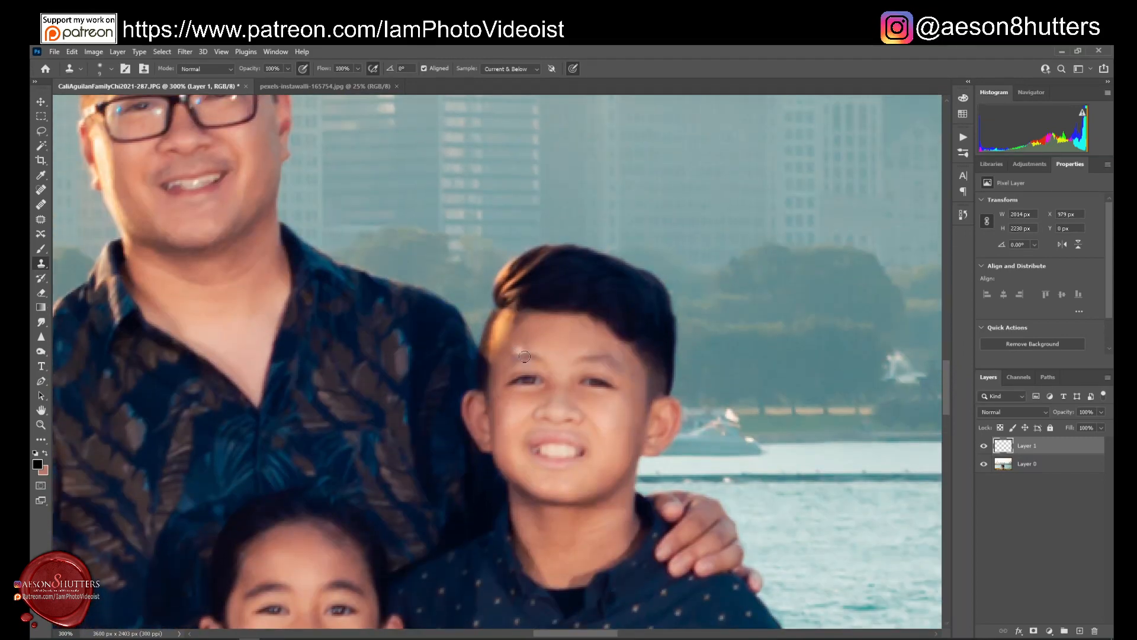
pyautogui.hotkey('ctrl', '+')
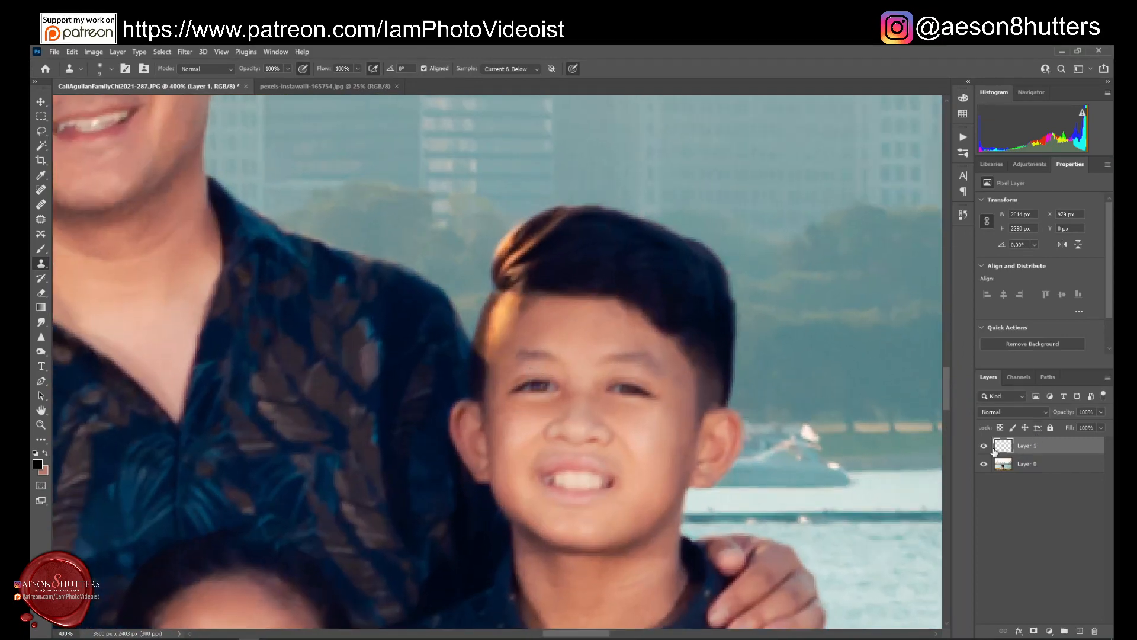
pyautogui.click(985, 446)
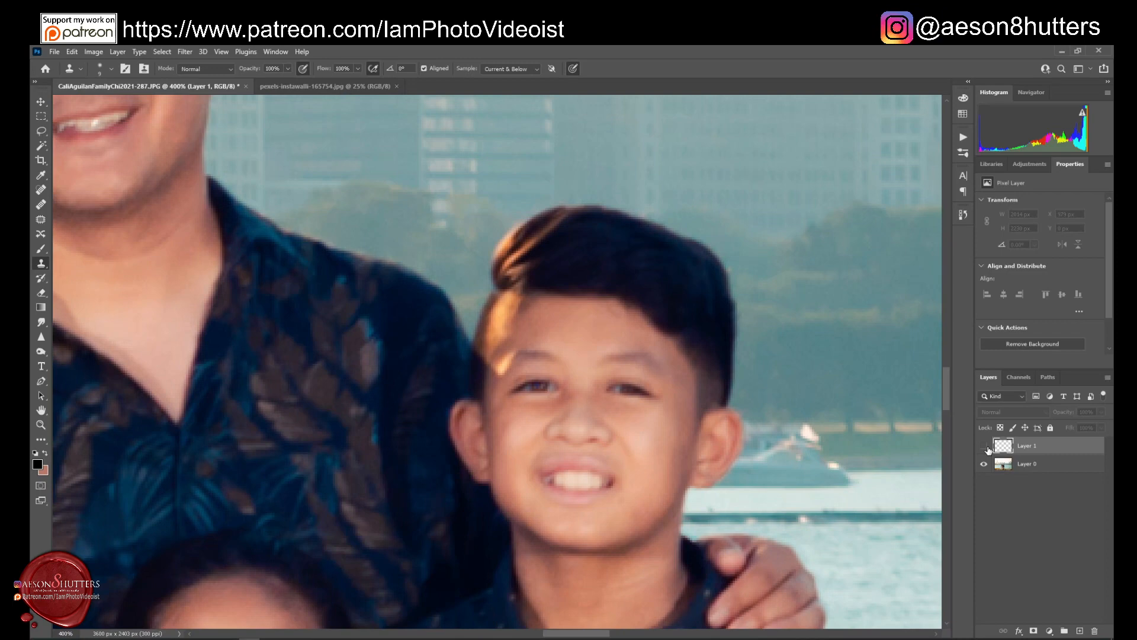
pyautogui.click(984, 446)
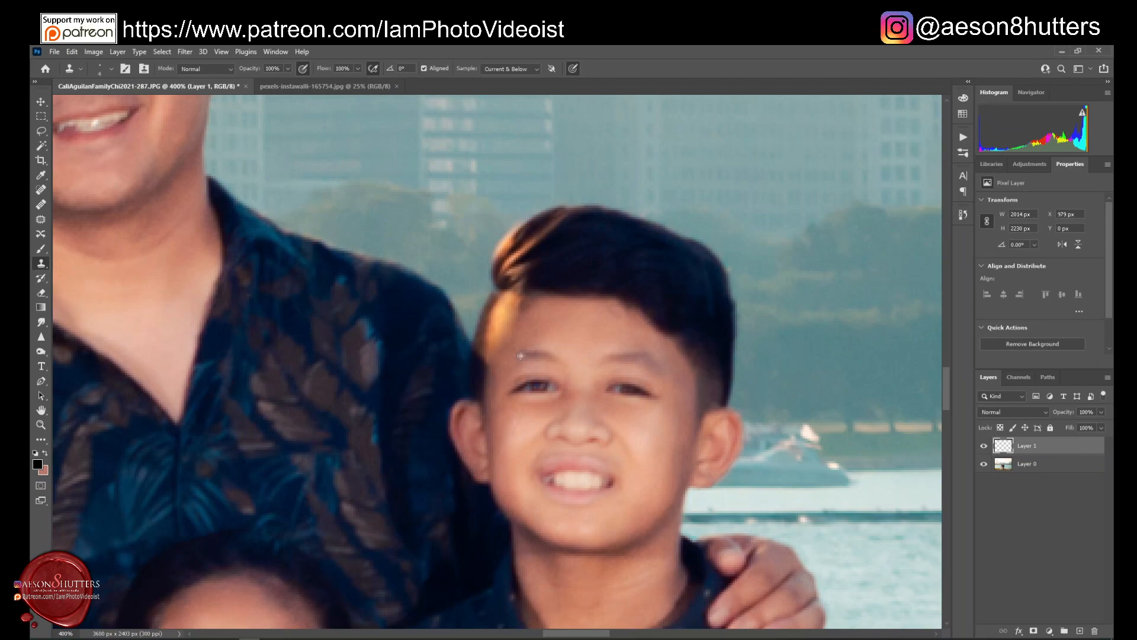
# Clone clean skin over the glare beside the taller boy's eyebrow and outer eye with a tiny Clone Stamp brush at 500%.
pyautogui.scroll(2, 531, 361)
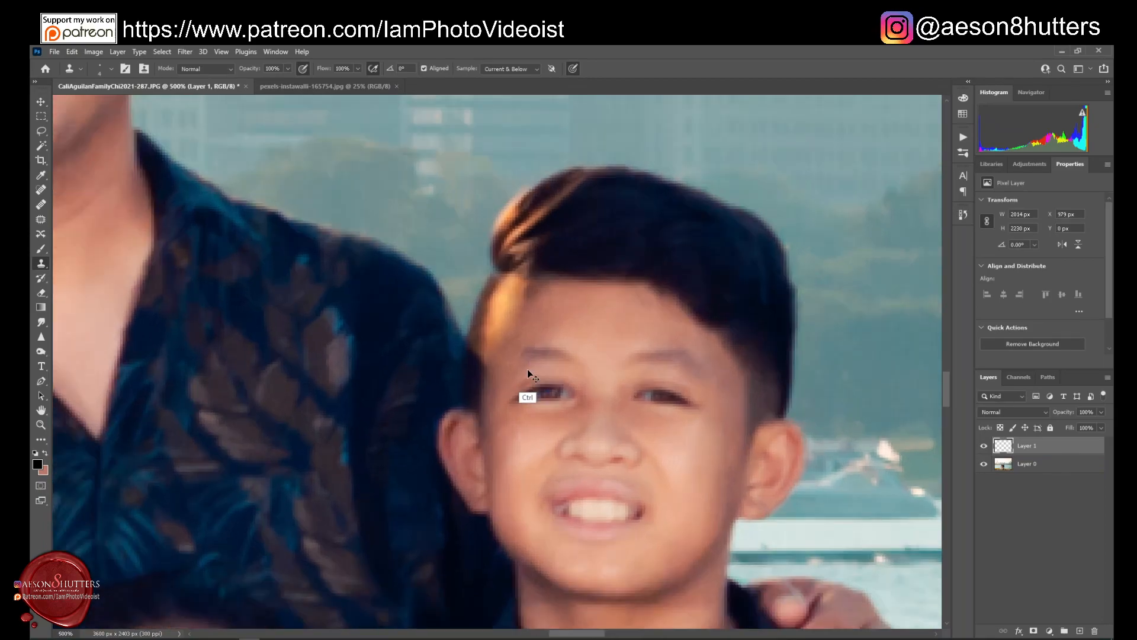
pyautogui.scroll(-1, 531, 361)
pyautogui.keyDown('alt'); pyautogui.click(533, 355); pyautogui.keyUp('alt')
pyautogui.keyDown('alt'); pyautogui.click(531, 355); pyautogui.keyUp('alt')
pyautogui.keyDown('alt'); pyautogui.click(532, 356); pyautogui.keyUp('alt')
pyautogui.moveTo(512, 367); pyautogui.dragTo(509, 369)
pyautogui.keyDown('alt'); pyautogui.click(529, 354); pyautogui.keyUp('alt')
pyautogui.keyDown('alt'); pyautogui.click(528, 353); pyautogui.keyUp('alt')
pyautogui.keyDown('alt'); pyautogui.click(521, 354); pyautogui.keyUp('alt')
pyautogui.click(517, 397)
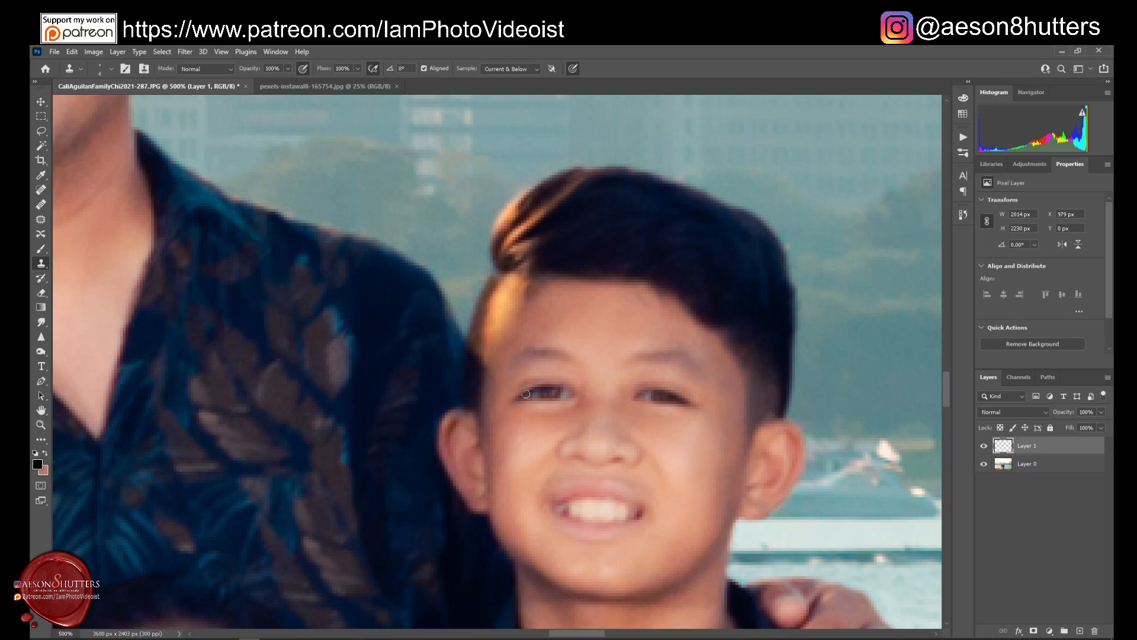
pyautogui.keyDown('alt'); pyautogui.click(543, 368); pyautogui.keyUp('alt')
pyautogui.keyDown('alt'); pyautogui.click(531, 351); pyautogui.keyUp('alt')
pyautogui.moveTo(521, 349); pyautogui.dragTo(520, 350)
# Check the retouched faces and skyline at 100% and 66.7%, and return to 200%.
pyautogui.hotkey('ctrl', '-')
pyautogui.hotkey('ctrl', '-')
pyautogui.hotkey('ctrl', '-')
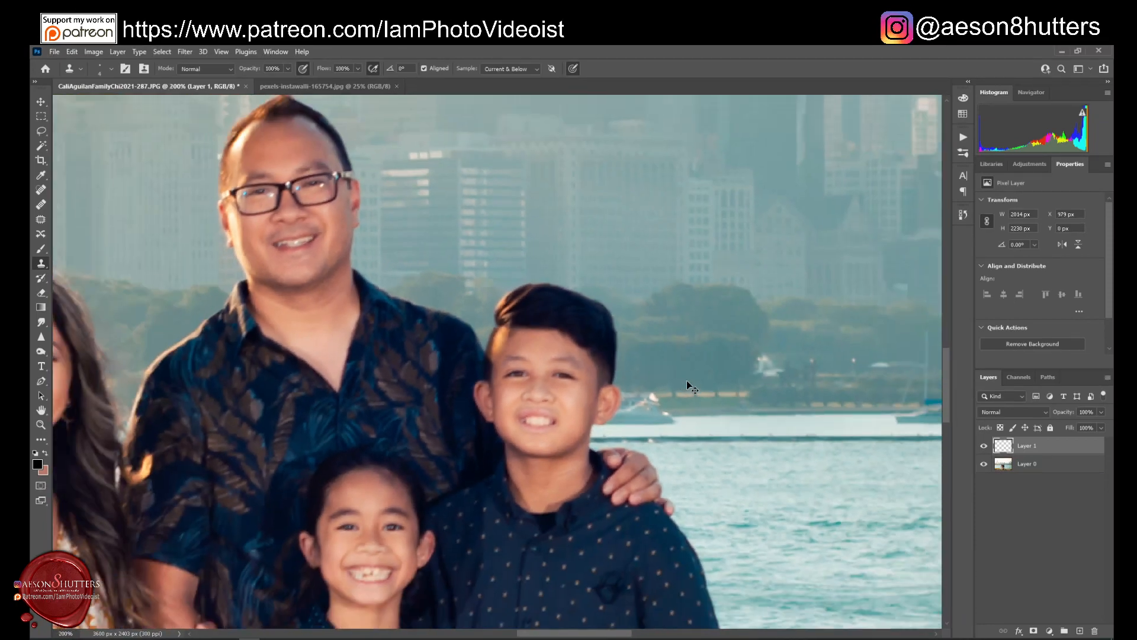
pyautogui.hotkey('ctrl', '-')
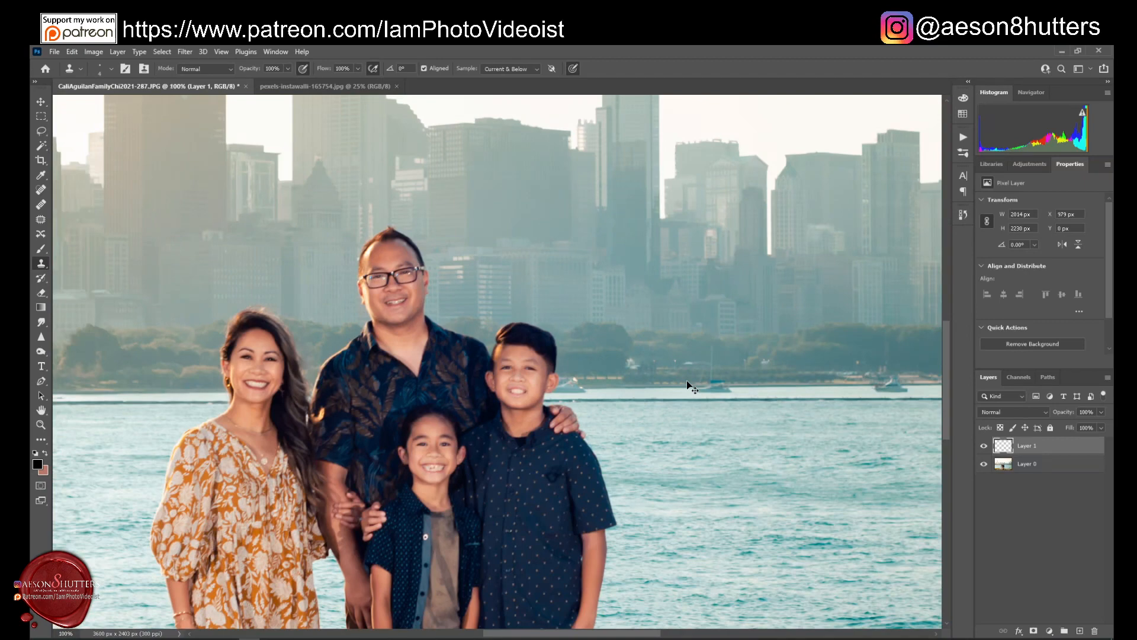
pyautogui.hotkey('ctrl', '-')
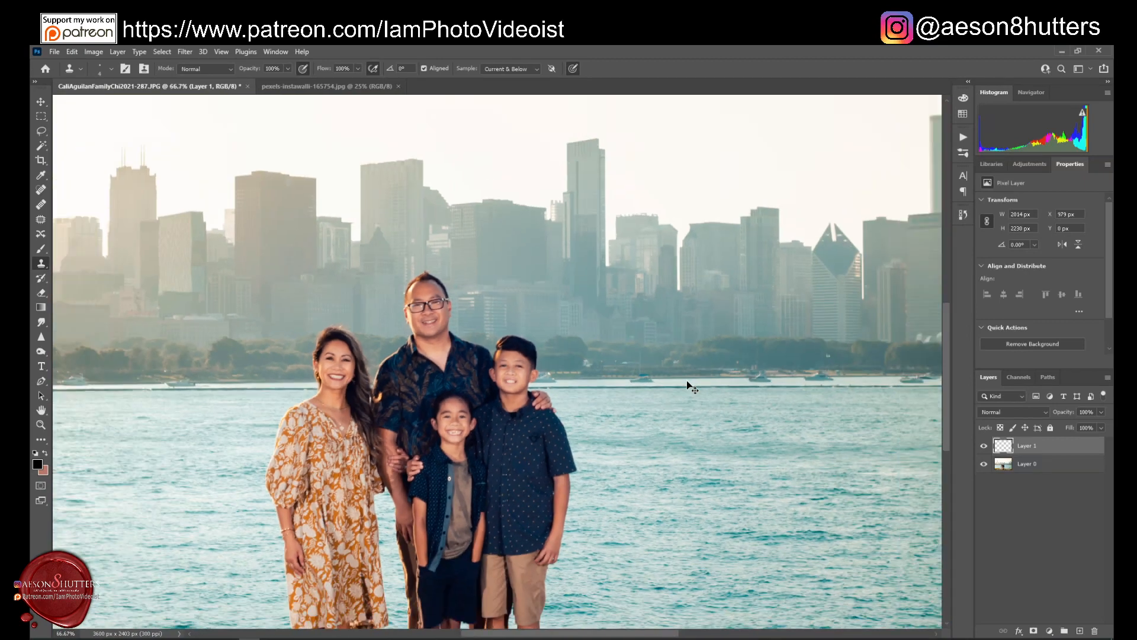
pyautogui.hotkey('ctrl', '+')
pyautogui.hotkey('ctrl', '+')
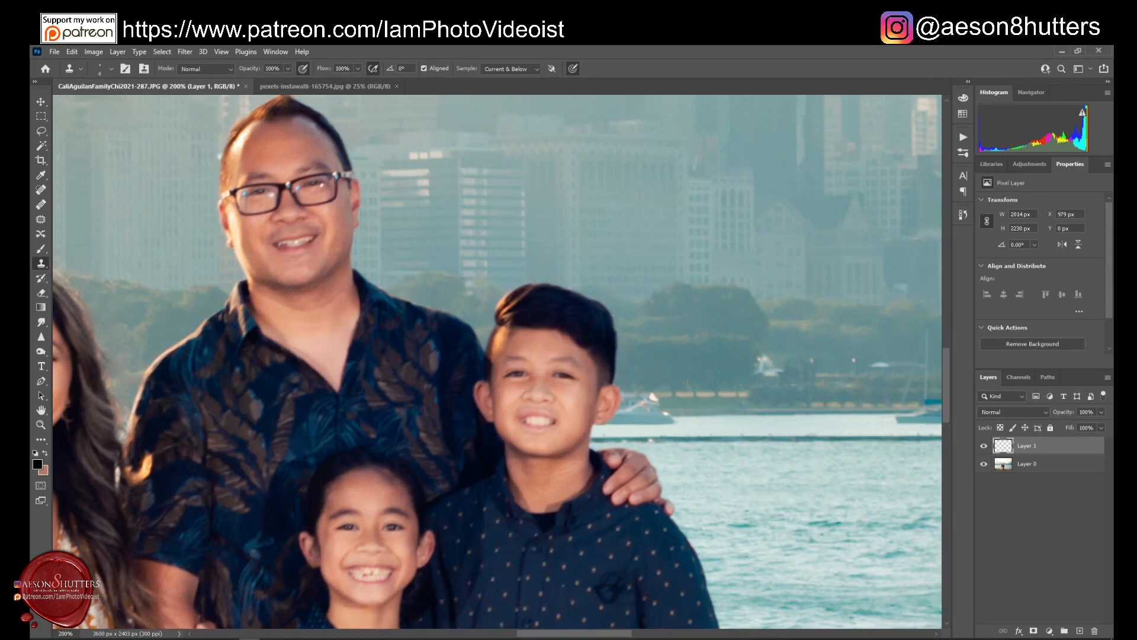
# Heal the uneven light patches on the man's forearm below the child's hand with the Healing Brush at 300%.
pyautogui.moveTo(948, 389); pyautogui.dragTo(951, 424)
pyautogui.moveTo(583, 636); pyautogui.dragTo(536, 635)
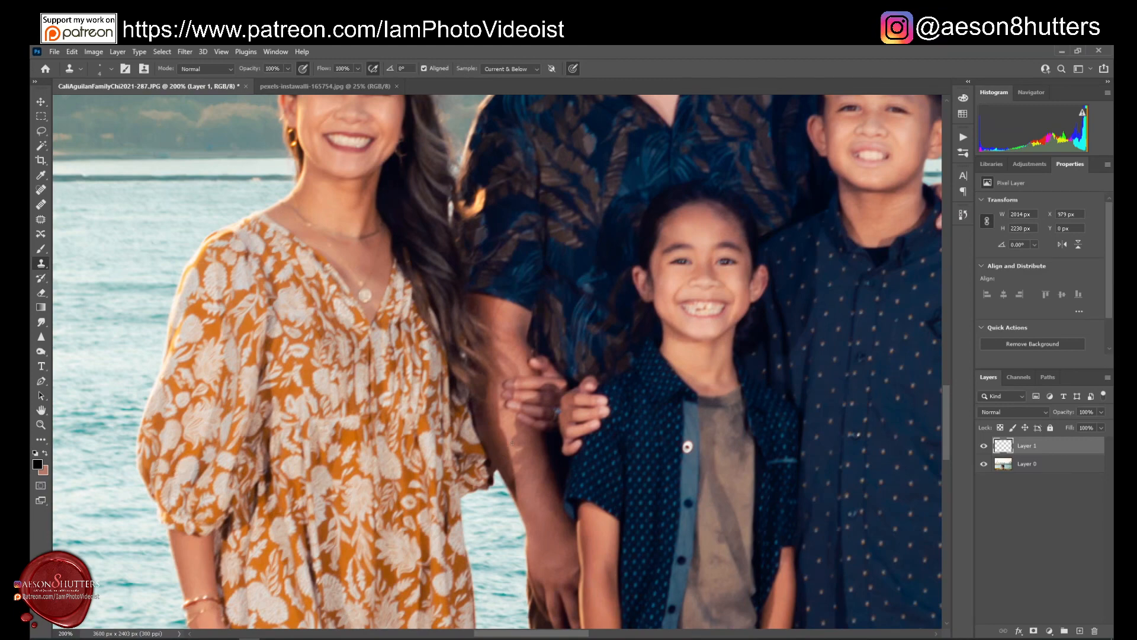
pyautogui.scroll(1, 543, 457)
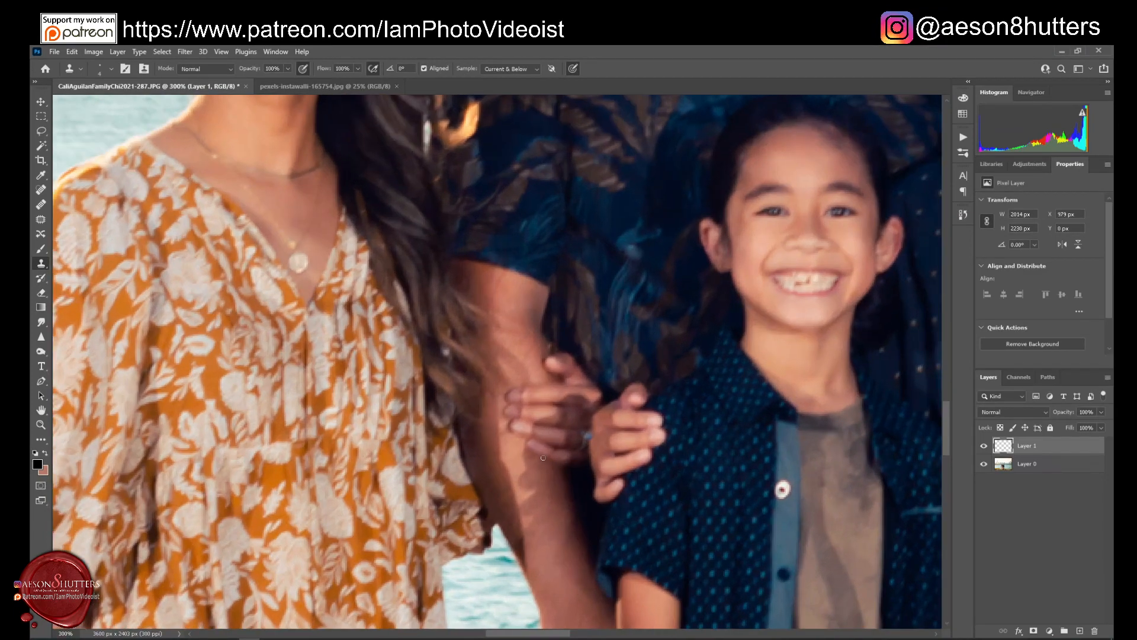
pyautogui.press(']')
pyautogui.press(']')
pyautogui.press(']')
pyautogui.press(']')
pyautogui.press(']')
pyautogui.press(']')
pyautogui.press(']')
pyautogui.click(40, 204)
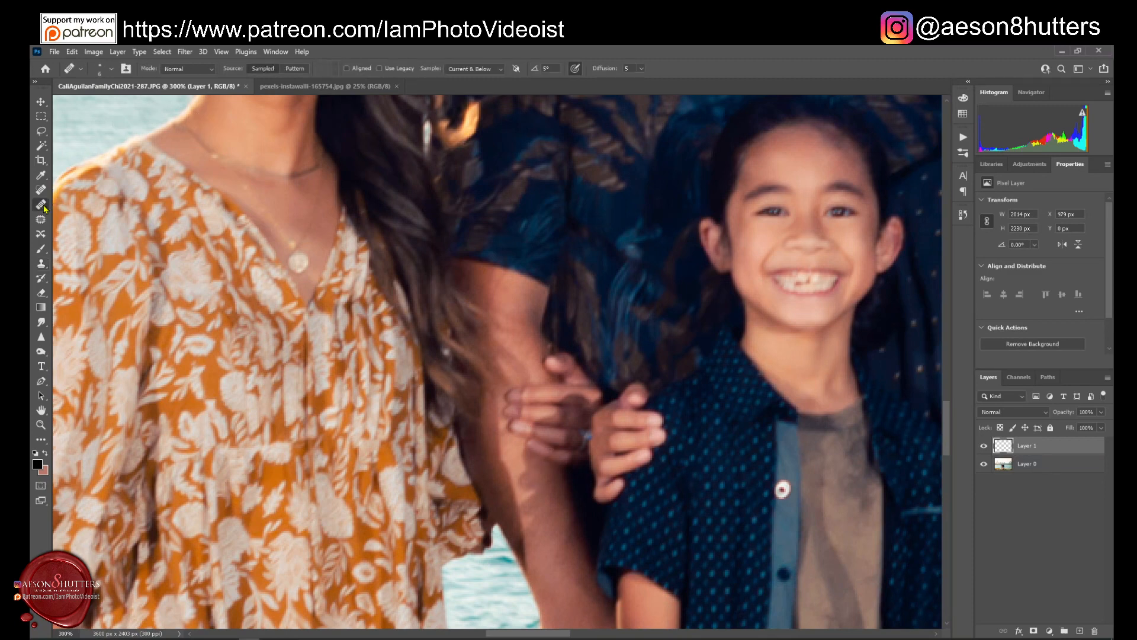
pyautogui.click(527, 469)
pyautogui.press(']')
pyautogui.press(']')
pyautogui.press(']')
pyautogui.press(']')
pyautogui.press(']')
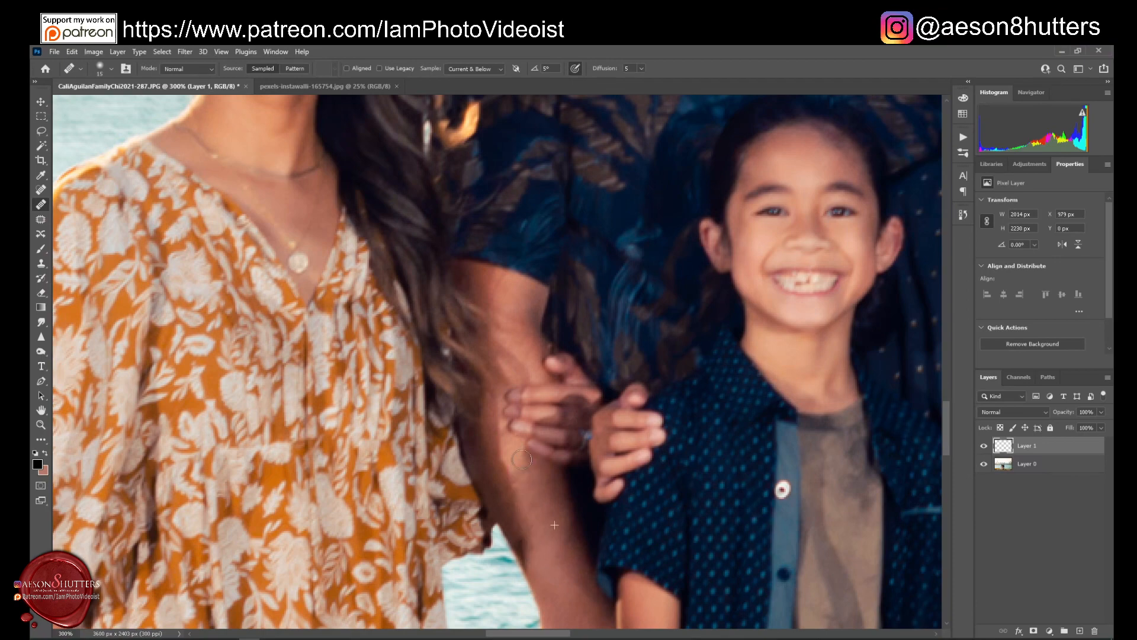
pyautogui.press('[')
pyautogui.press('[')
pyautogui.press('[')
pyautogui.press('[')
pyautogui.press('[')
# Even out the marks on the woman's lower legs with the Healing Brush at 200%, adjusting the brush size to fit.
pyautogui.hotkey('ctrl', '-')
pyautogui.moveTo(947, 405); pyautogui.dragTo(953, 437)
pyautogui.press(']')
pyautogui.press(']')
pyautogui.press(']')
pyautogui.press(']')
pyautogui.press(']')
pyautogui.press('[')
pyautogui.press('[')
pyautogui.press('s')
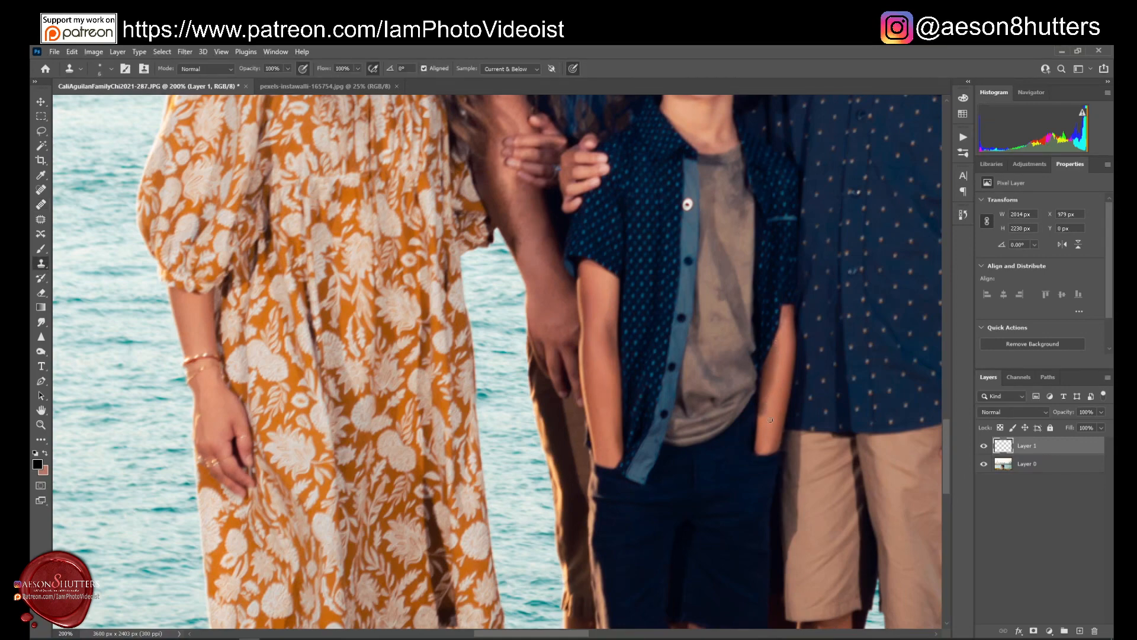
pyautogui.moveTo(947, 467); pyautogui.dragTo(957, 508)
pyautogui.press('j')
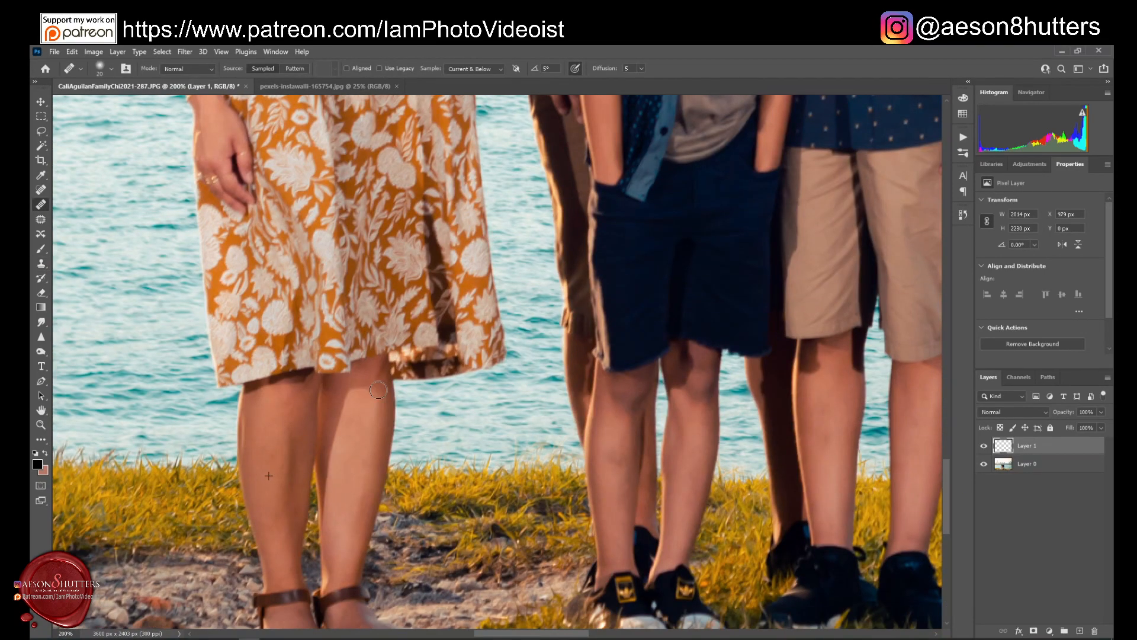
pyautogui.press('super')
pyautogui.press('super')
pyautogui.press('[')
pyautogui.press('[')
pyautogui.press('[')
pyautogui.moveTo(327, 475); pyautogui.dragTo(327, 504)
pyautogui.press(']')
pyautogui.press(']')
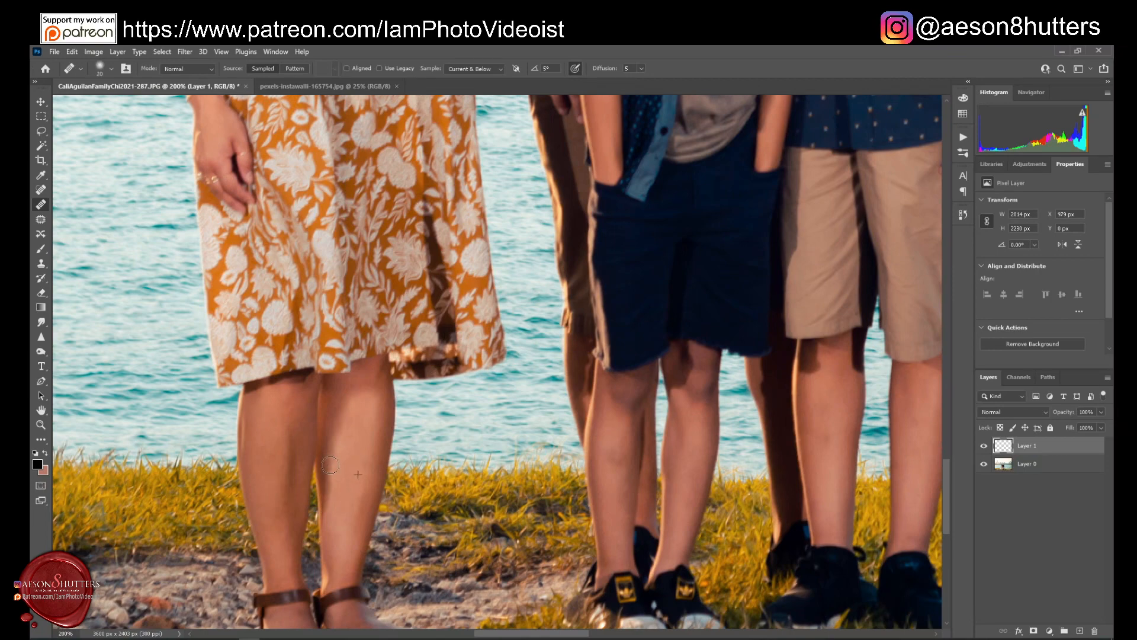
# Heal the shadows and marks on both boys' knees and shins, sampling clean skin from their legs.
pyautogui.hscroll(3, 470, 351)
pyautogui.keyDown('alt'); pyautogui.click(472, 446); pyautogui.keyUp('alt')
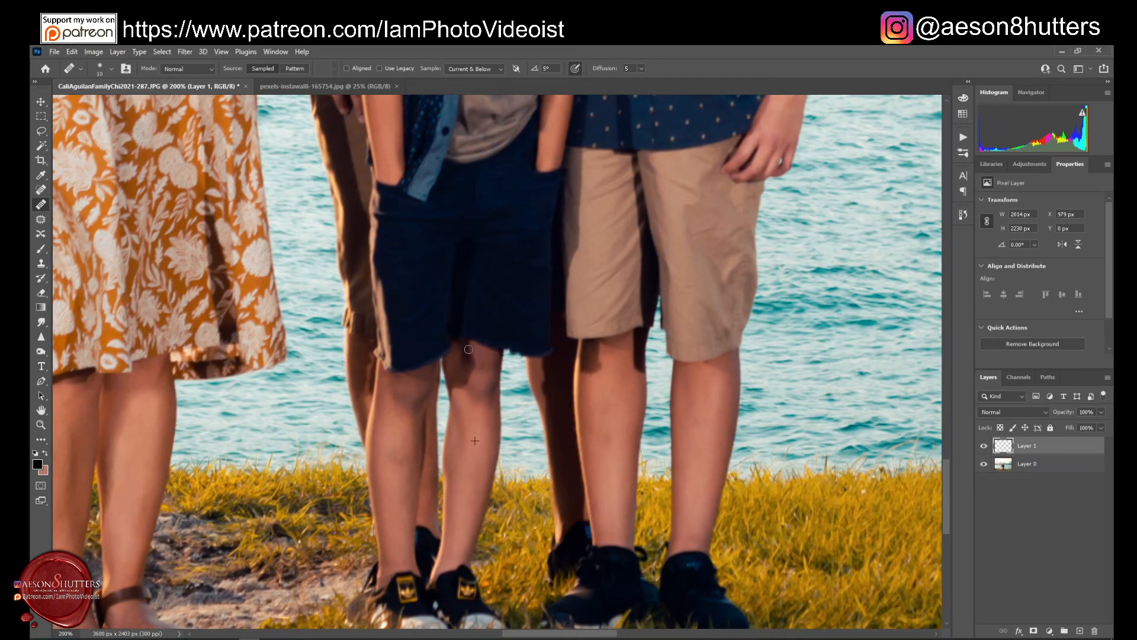
pyautogui.moveTo(470, 351); pyautogui.dragTo(468, 381)
pyautogui.click(411, 381)
pyautogui.keyDown('alt'); pyautogui.click(609, 409); pyautogui.keyUp('alt')
pyautogui.moveTo(599, 347); pyautogui.dragTo(585, 373)
pyautogui.click(596, 417)
# Look over the family's upper bodies, and fit the whole photo in the window.
pyautogui.scroll(6, 939, 418)
pyautogui.scroll(3, 940, 418)
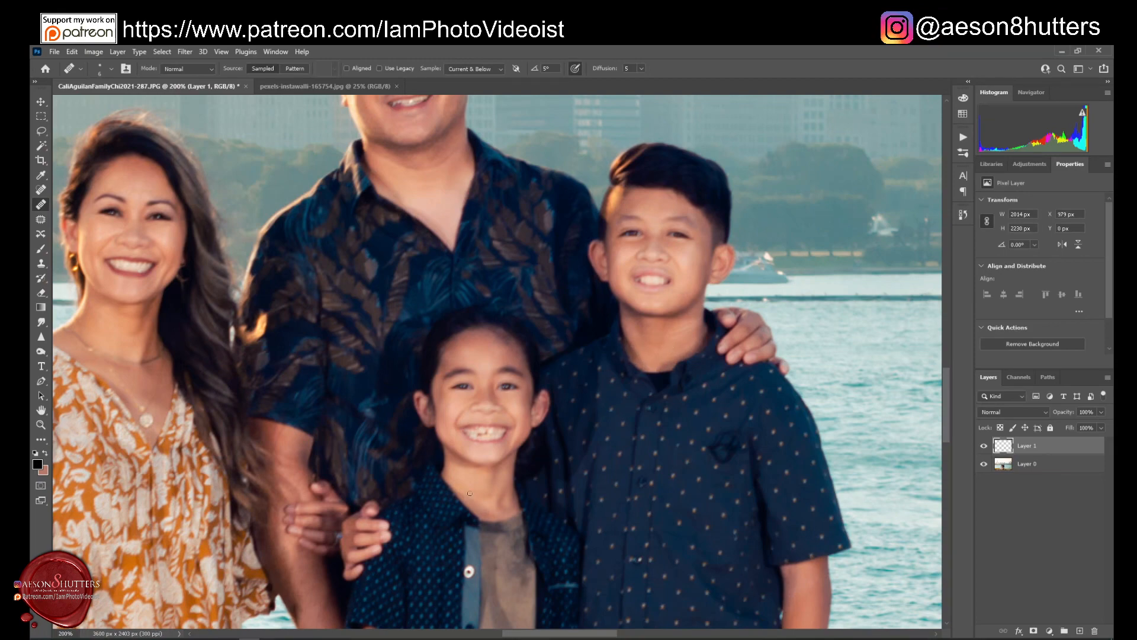
pyautogui.hotkey('ctrl', '0')
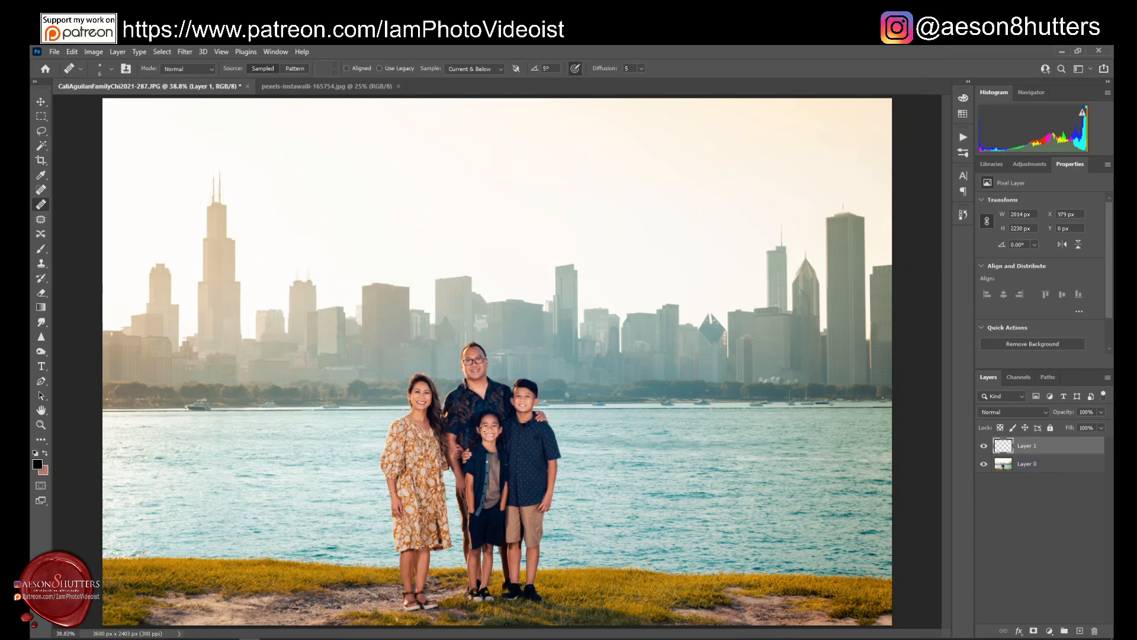
# Inspect the retouched family from their heads down to their feet at 100%, and zoom back out to the whole photo.
pyautogui.hotkey('ctrl', '1')
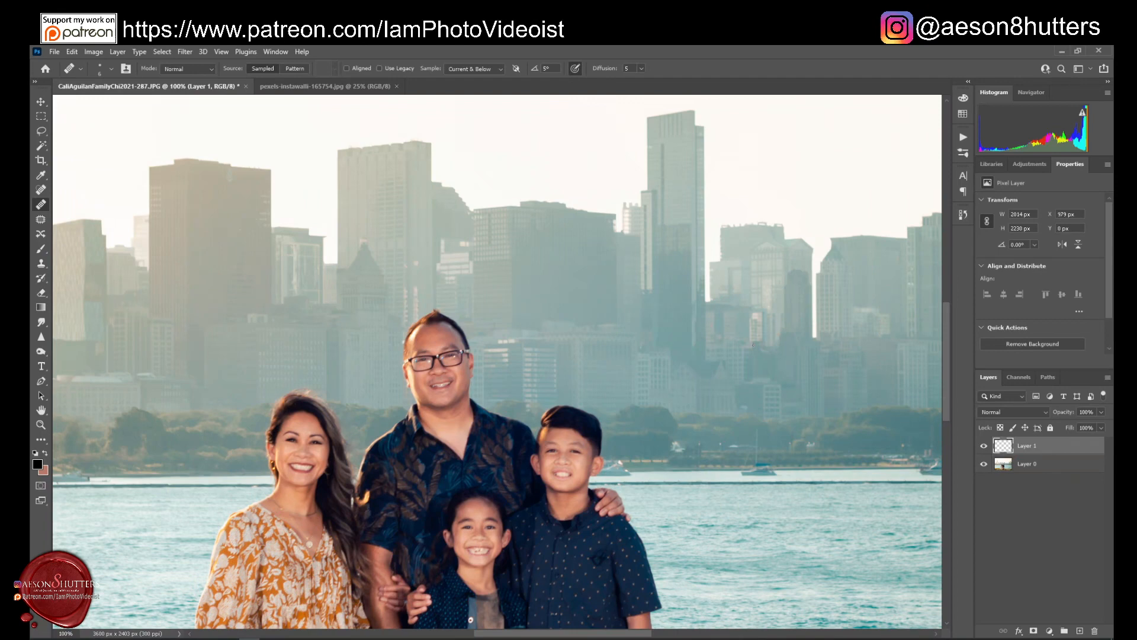
pyautogui.press(']')
pyautogui.press(']')
pyautogui.press(']')
pyautogui.press(']')
pyautogui.press(']')
pyautogui.press(']')
pyautogui.press(']')
pyautogui.moveTo(950, 320); pyautogui.dragTo(950, 409)
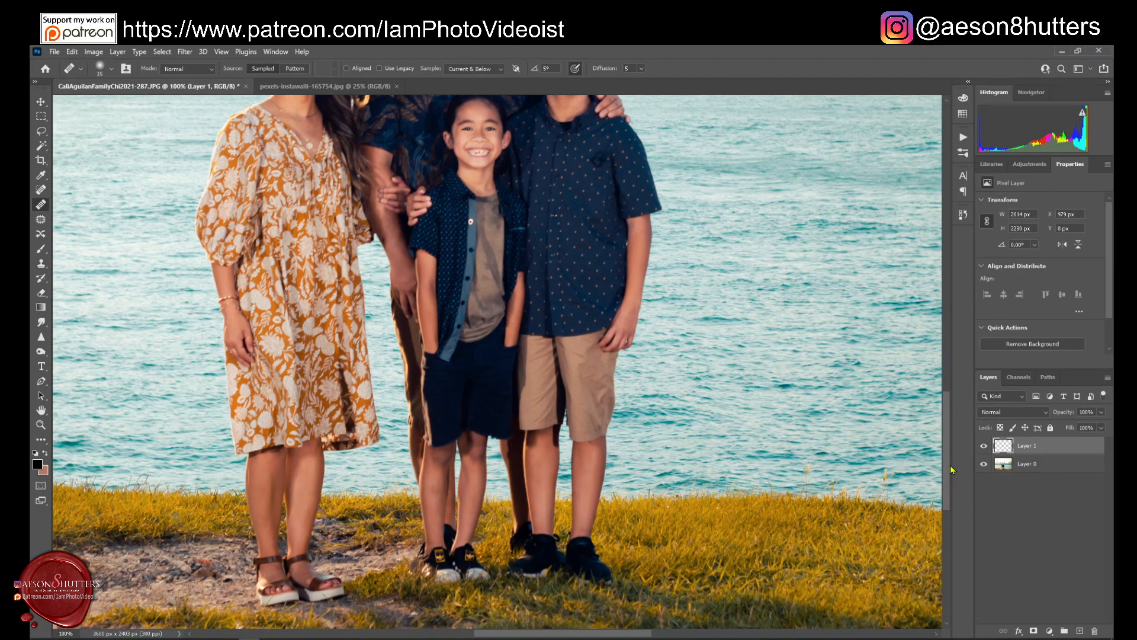
pyautogui.hotkey('ctrl', '-')
pyautogui.hotkey('ctrl', '-')
pyautogui.hotkey('ctrl', '-')
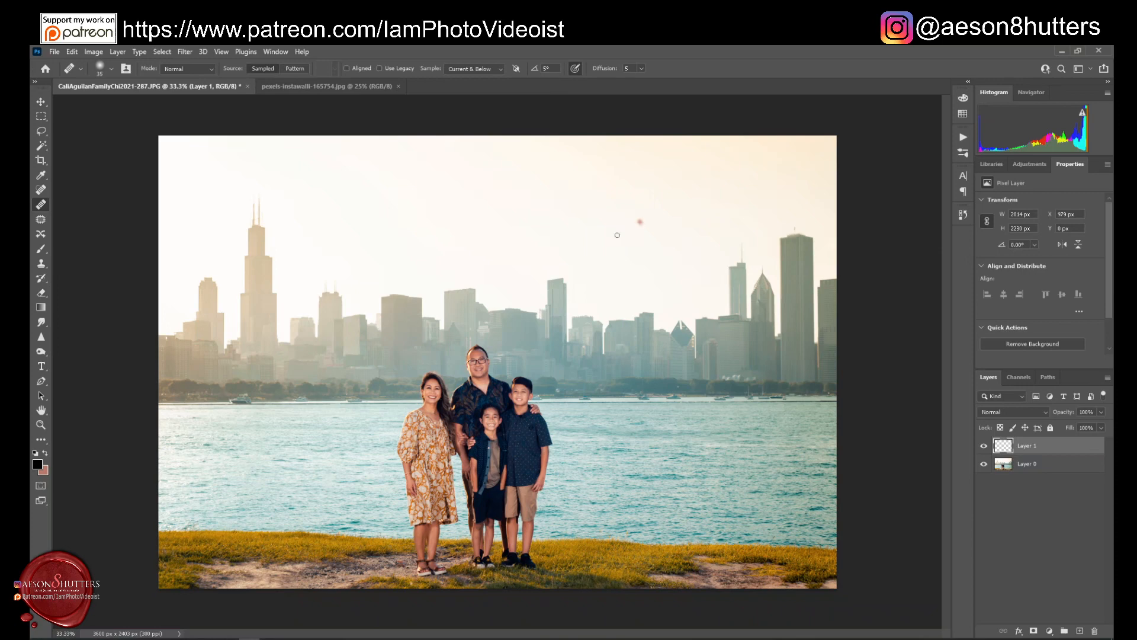
# Switch to the sunset sky image and select the full width of sky above the mountains with the Rectangular Marquee.
pyautogui.click(307, 198)
pyautogui.click(318, 88)
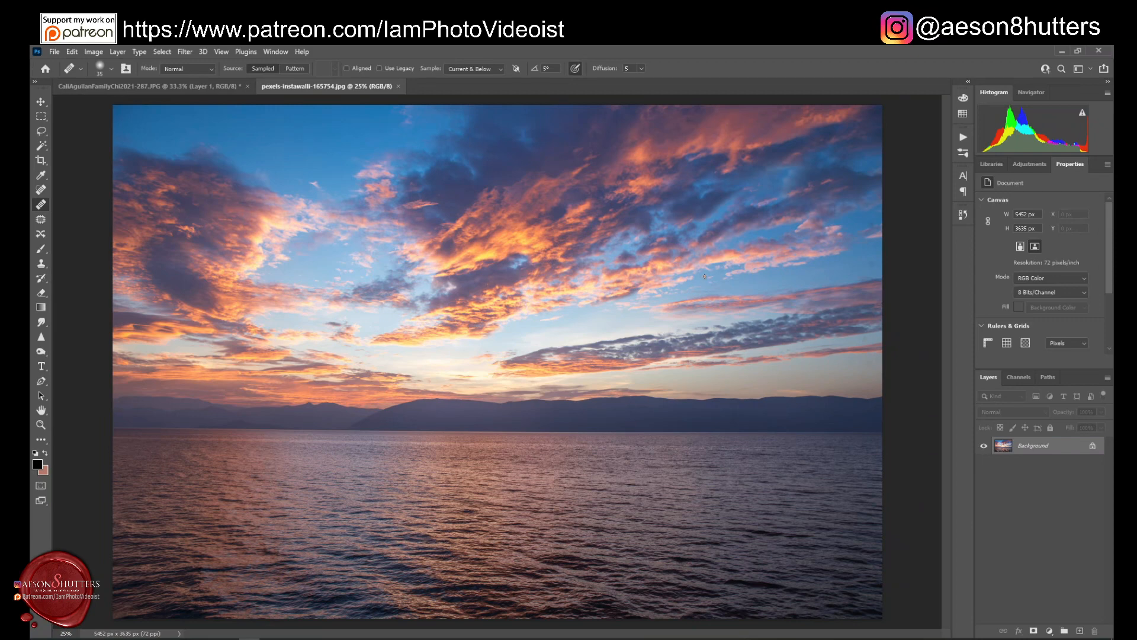
pyautogui.press(']')
pyautogui.press(']')
pyautogui.press(']')
pyautogui.press(']')
pyautogui.press(']')
pyautogui.press(']')
pyautogui.press(']')
pyautogui.press(']')
pyautogui.press(']')
pyautogui.click(41, 116)
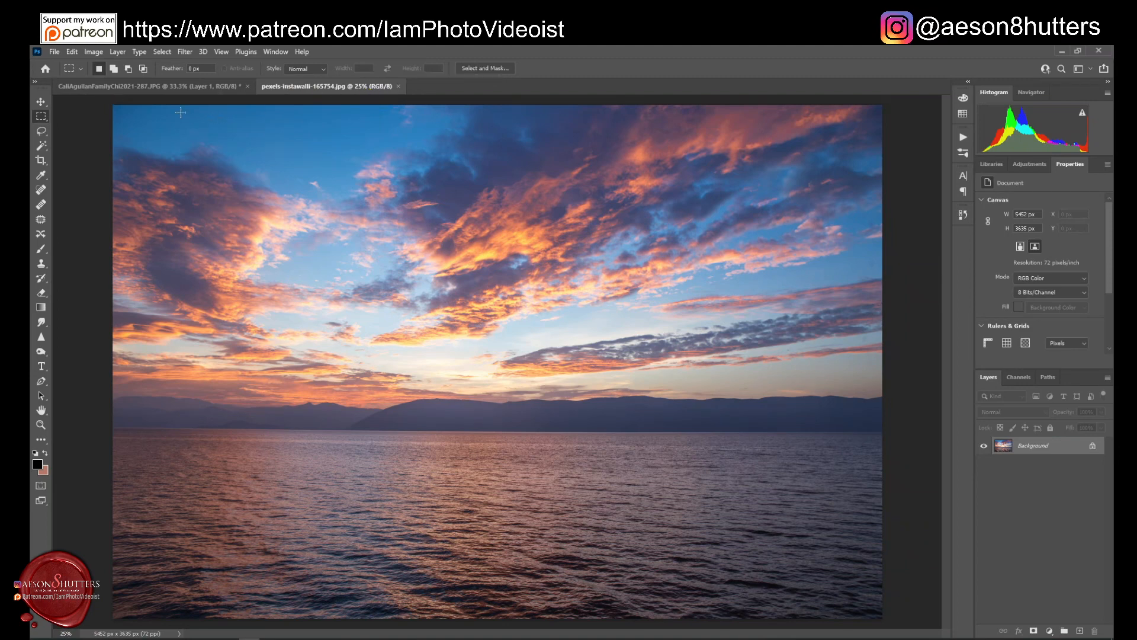
pyautogui.moveTo(111, 102); pyautogui.dragTo(888, 393)
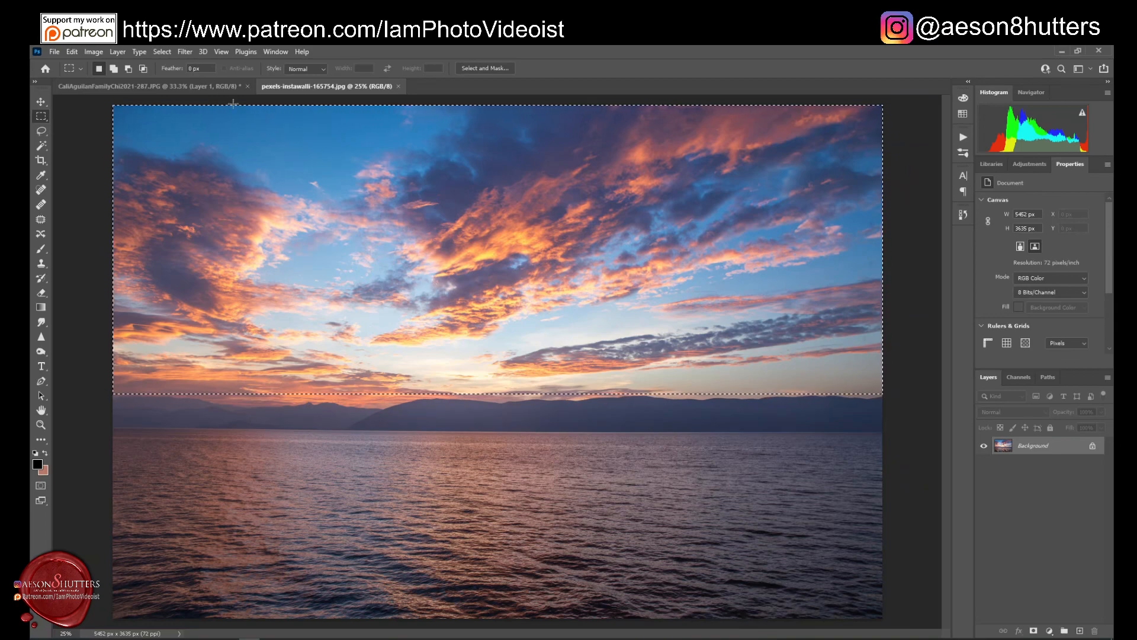
# Return to the family photo and compare it with and without the retouching on Layer 1.
pyautogui.click(213, 89)
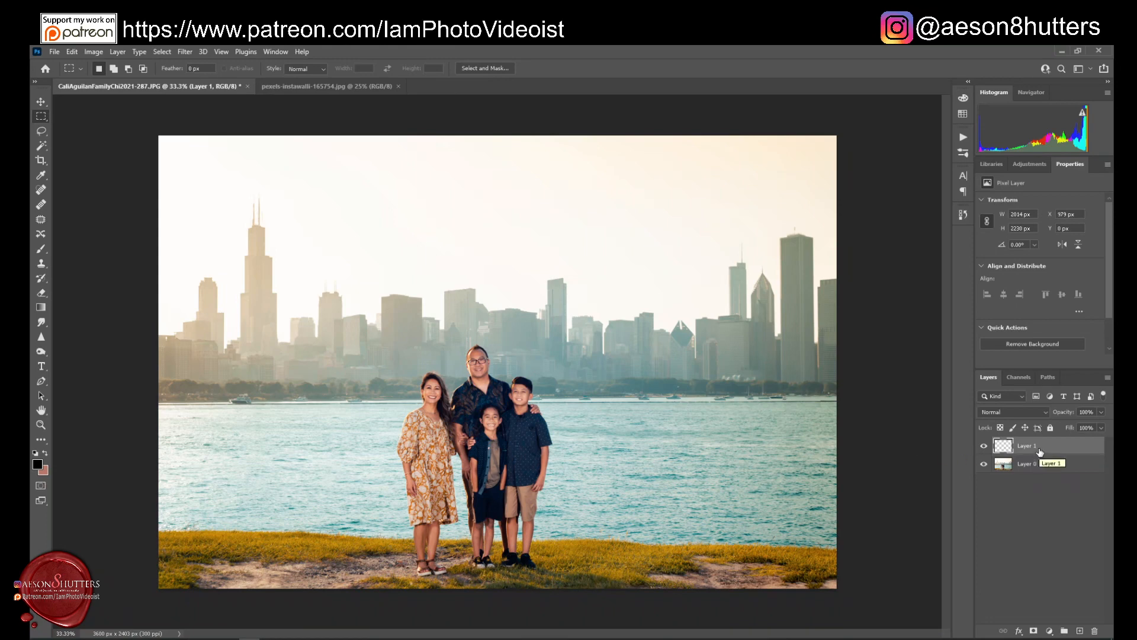
pyautogui.click(985, 446)
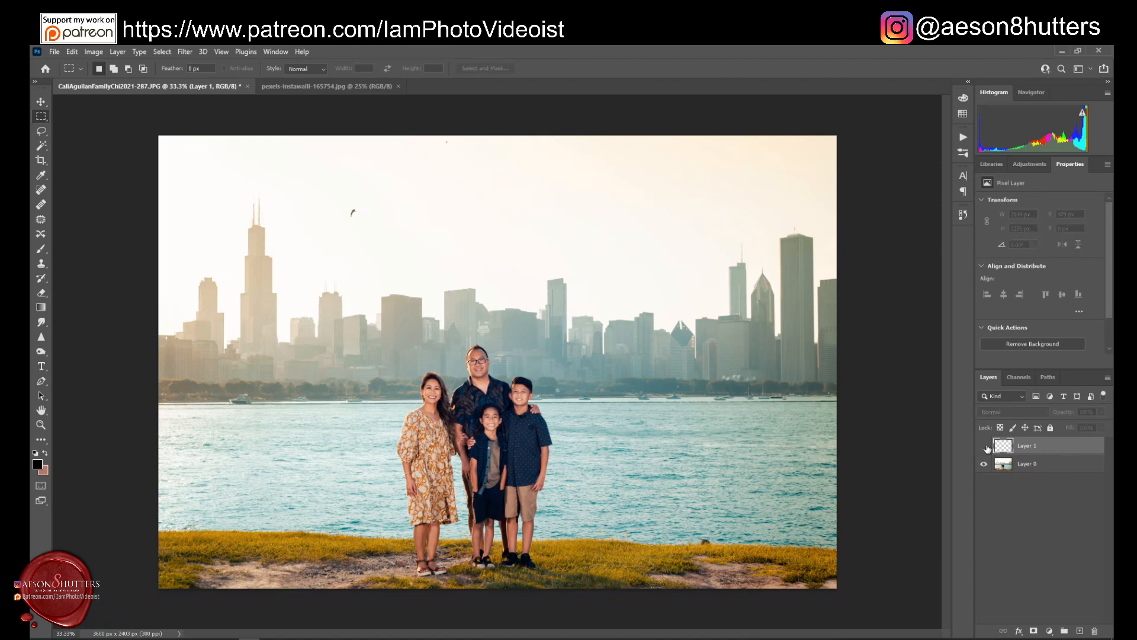
pyautogui.click(984, 446)
pyautogui.click(985, 446)
pyautogui.click(985, 446)
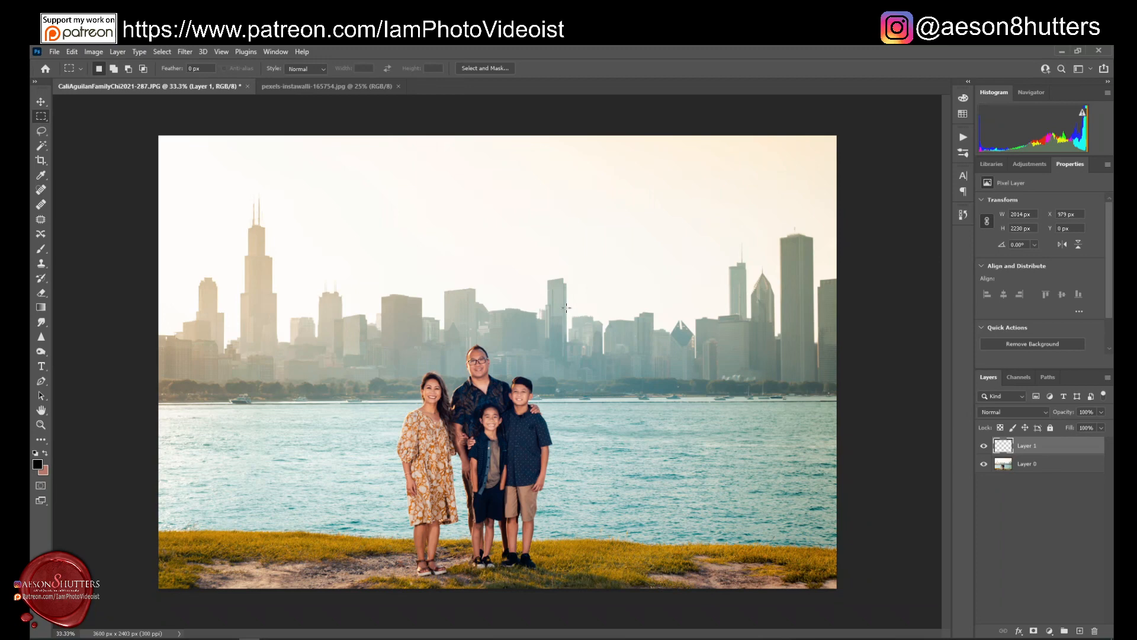
# Paste the sunset sky as a new layer in the family photo and move it up over the original sky.
pyautogui.hotkey('ctrl', 'v')
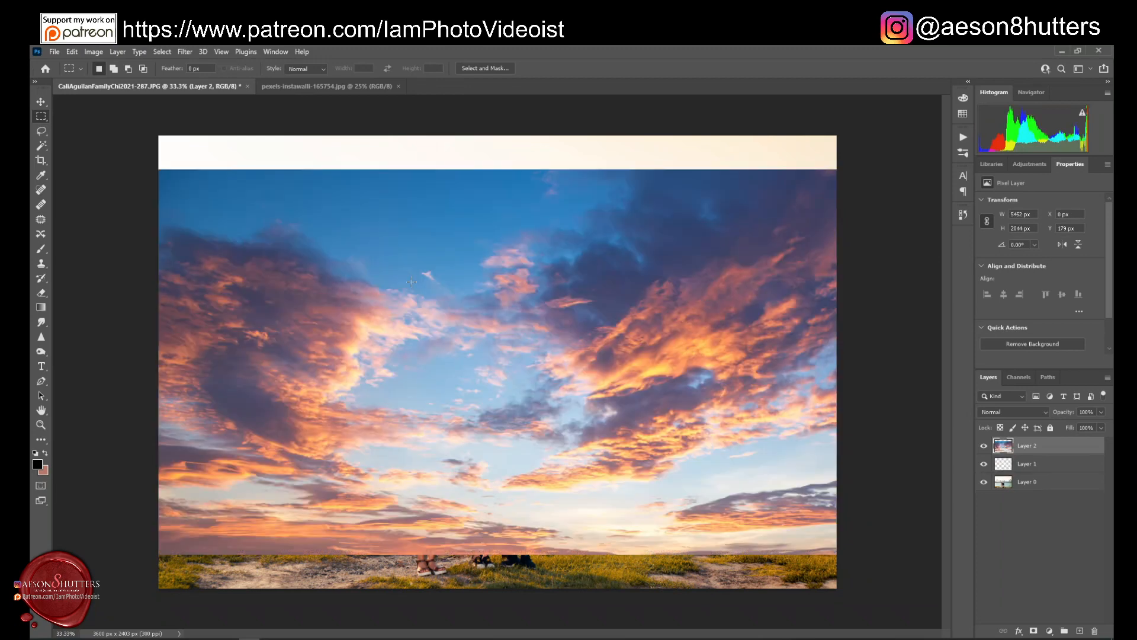
pyautogui.click(38, 105)
pyautogui.moveTo(501, 298); pyautogui.dragTo(496, 167)
pyautogui.hotkey('ctrl', 'z')
pyautogui.moveTo(511, 308); pyautogui.dragTo(615, 283)
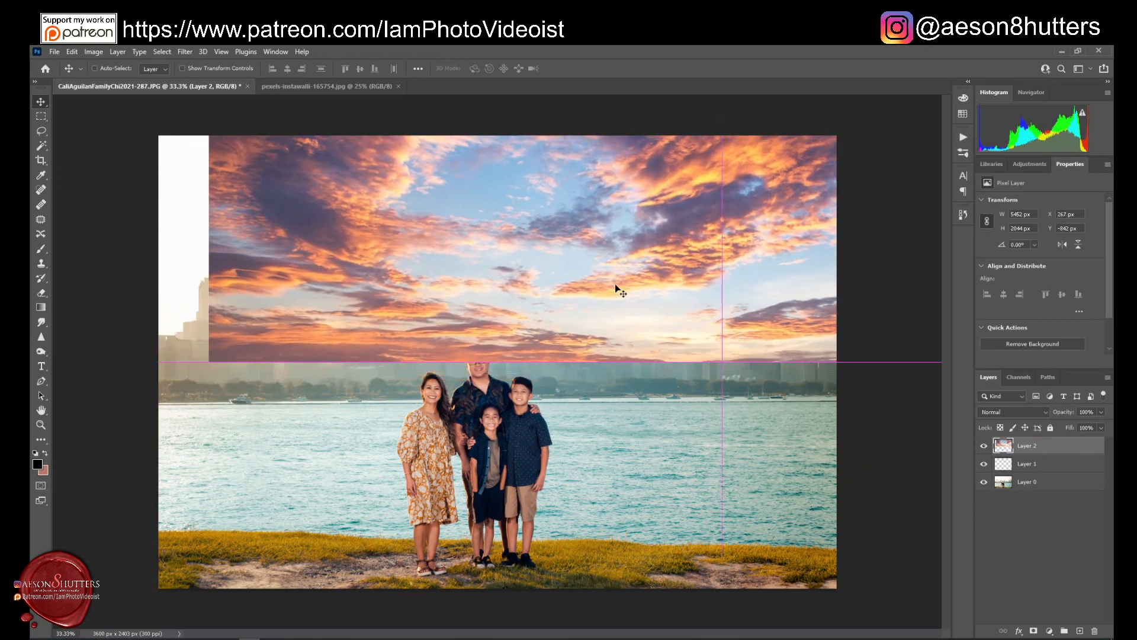
pyautogui.moveTo(536, 298)
pyautogui.mouseDown()
pyautogui.moveTo(491, 235)
pyautogui.moveTo(505, 191)
pyautogui.moveTo(491, 360)
pyautogui.moveTo(498, 307)
pyautogui.moveTo(515, 305)
pyautogui.mouseUp()
# Scale the sunset sky layer to about 112% and position it across the photo's full width, with its lower edge just above the man's head.
pyautogui.hotkey('ctrl', 't')
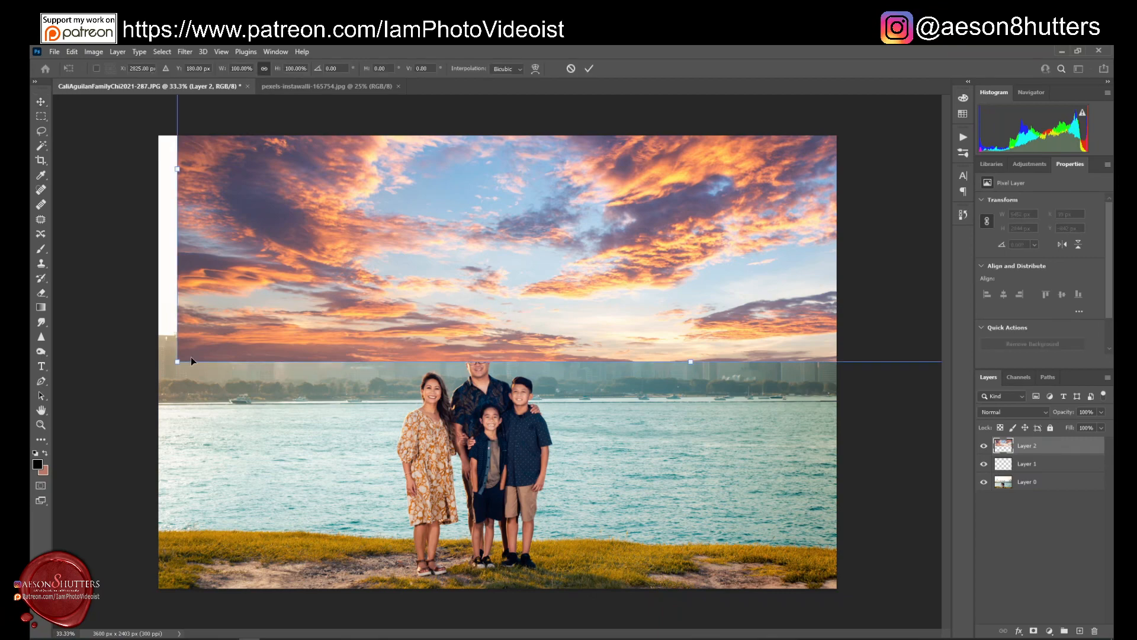
pyautogui.moveTo(179, 361); pyautogui.dragTo(52, 408)
pyautogui.moveTo(318, 329); pyautogui.dragTo(241, 280)
pyautogui.moveTo(444, 274); pyautogui.dragTo(544, 294)
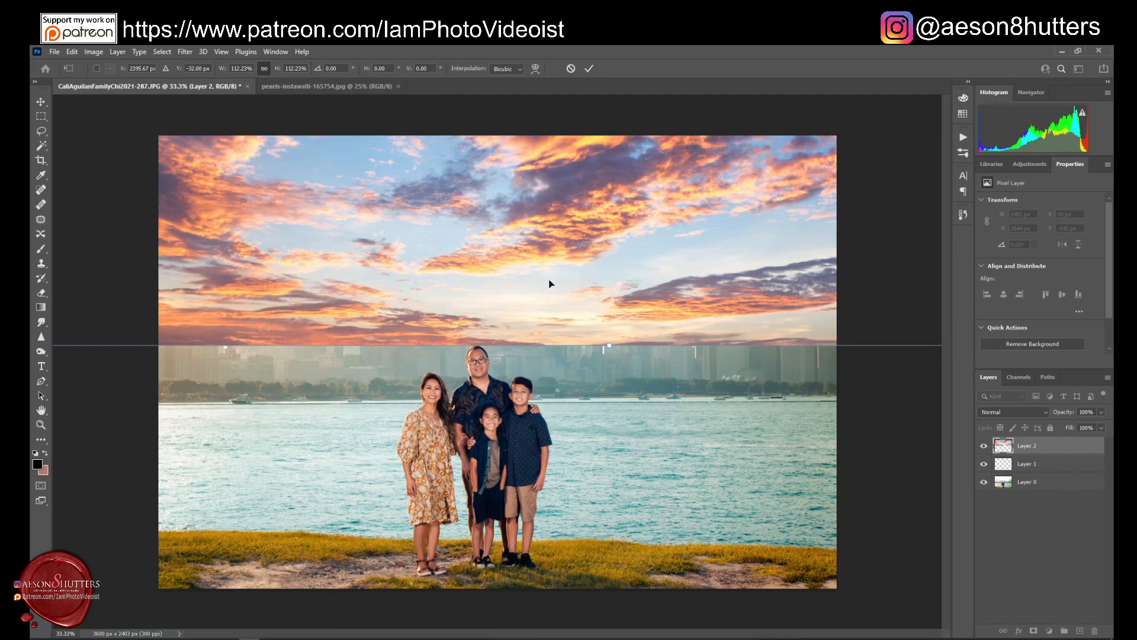
pyautogui.press('Return')
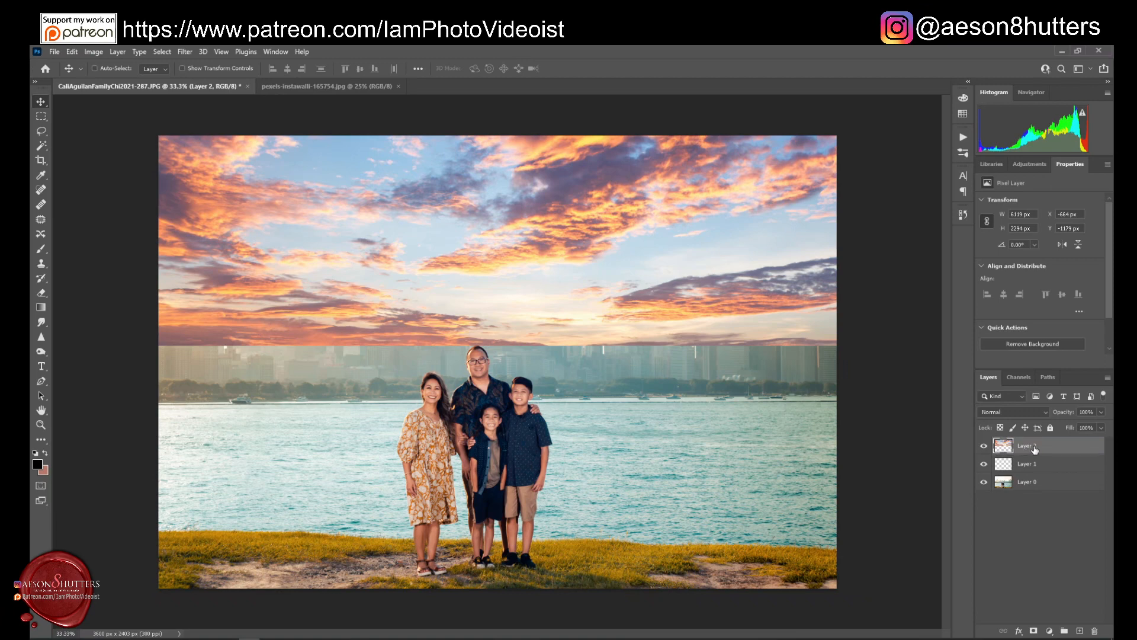
# Hide the sunset sky layer and select the whole original sky on Layer 0 with the Magic Wand at tolerance 20.
pyautogui.click(985, 448)
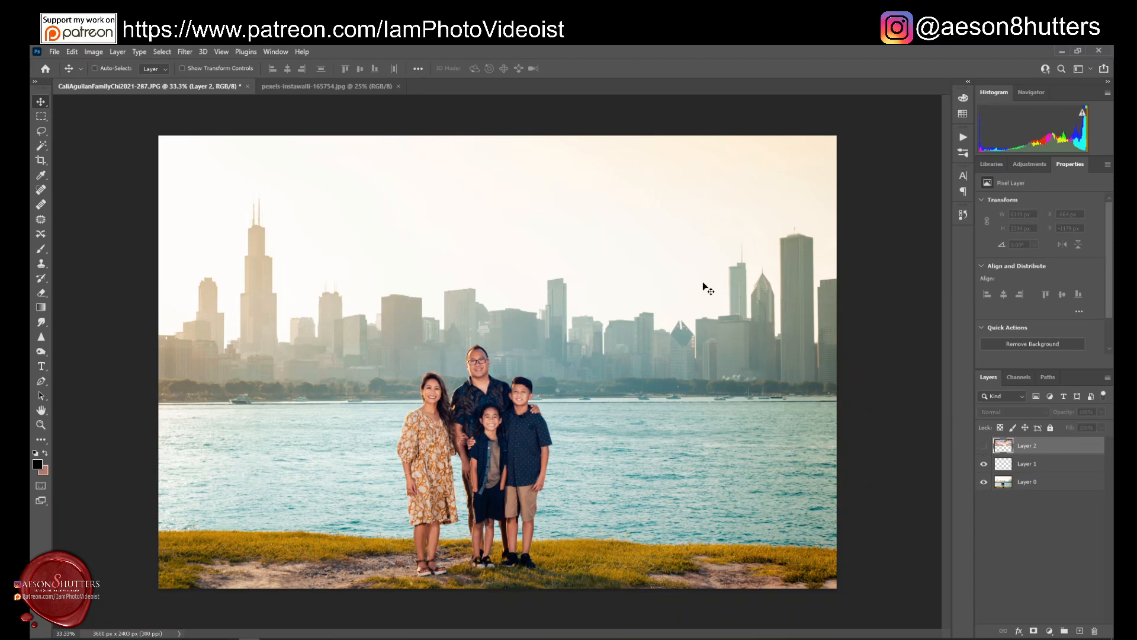
pyautogui.click(1032, 485)
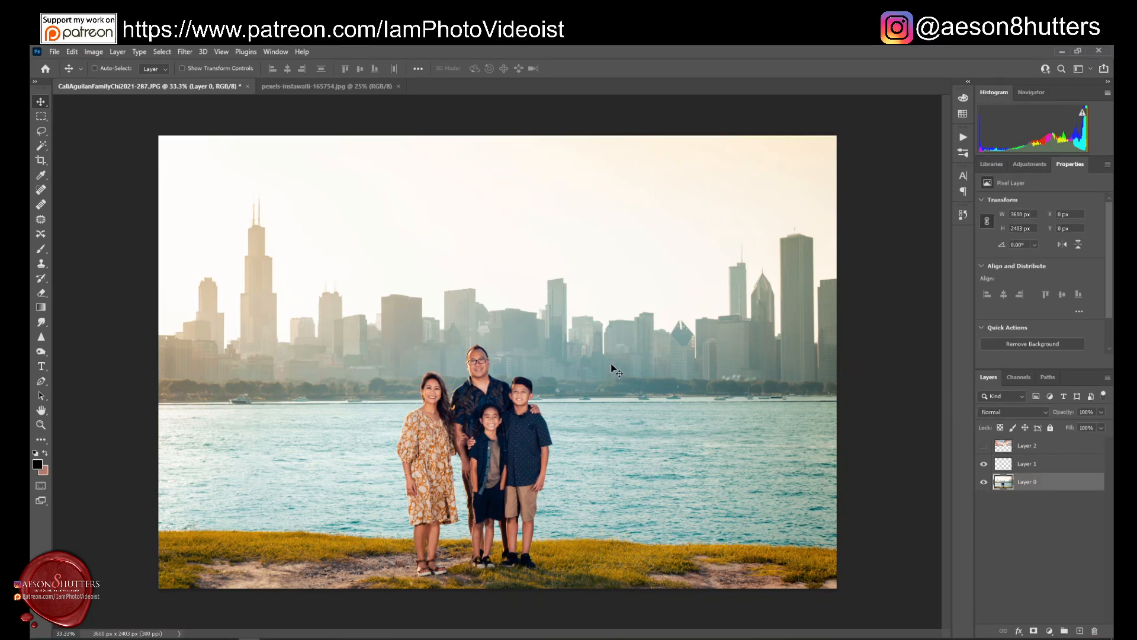
pyautogui.click(44, 148)
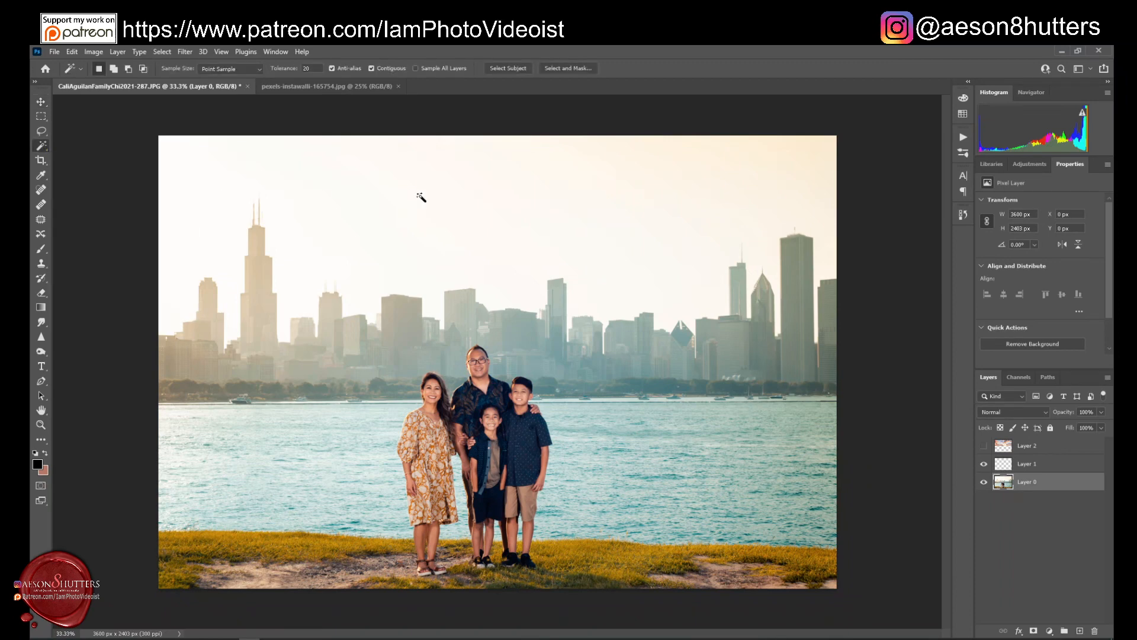
pyautogui.click(488, 203)
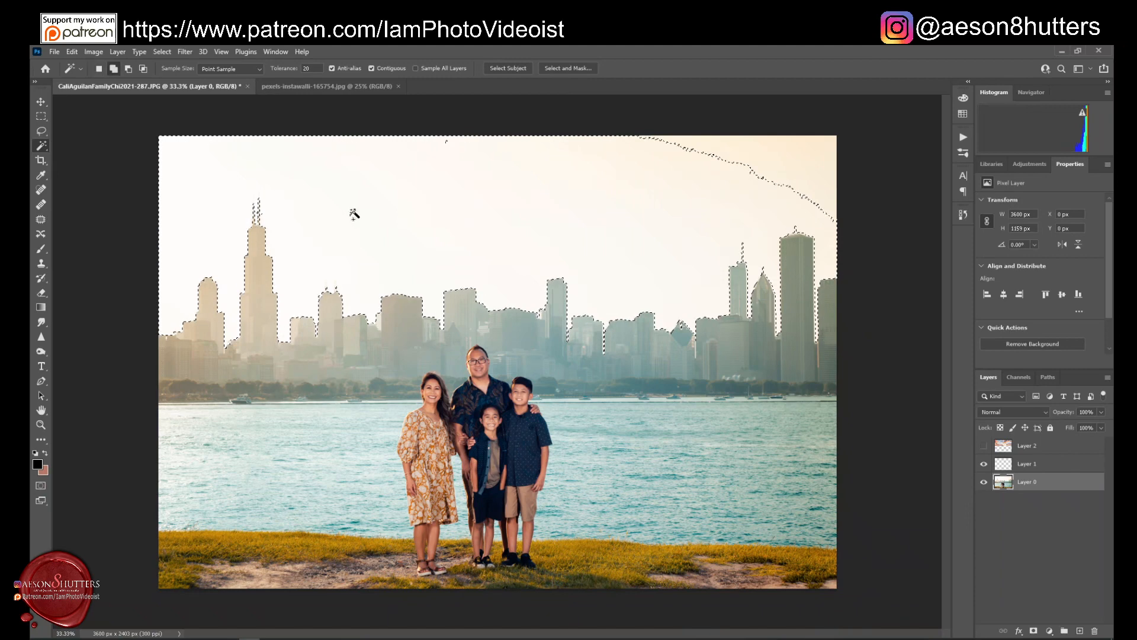
pyautogui.keyDown('shift'); pyautogui.click(778, 155); pyautogui.keyUp('shift')
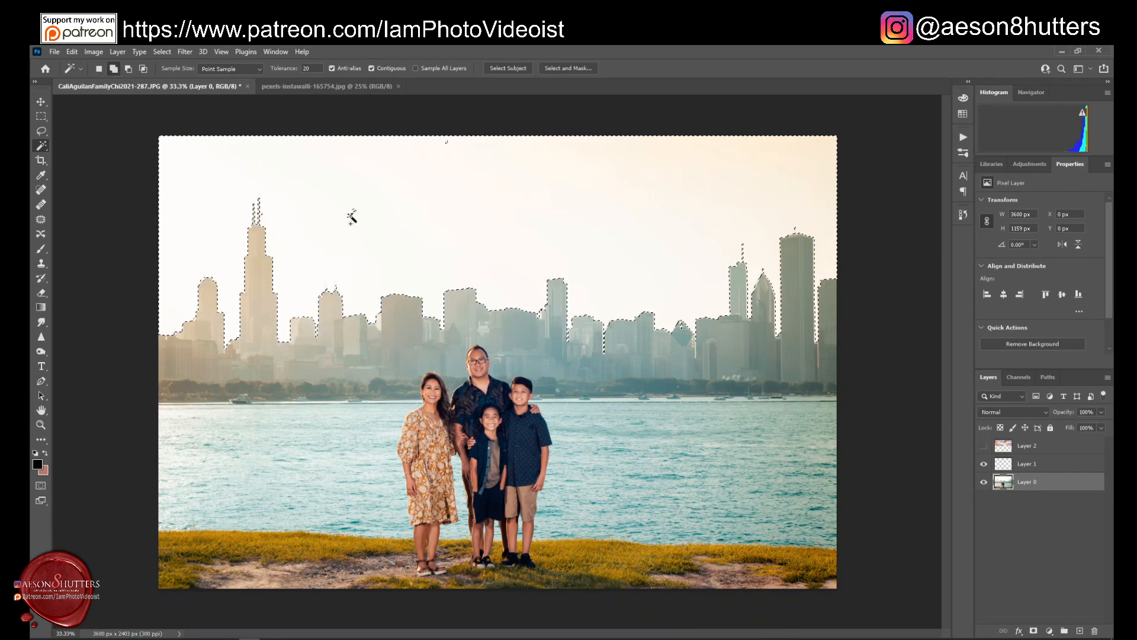
# Add the bird and the small spot near the photo's upper edge to the sky selection with the Lasso tool, feathered 10 px.
pyautogui.hotkey('ctrl', '+')
pyautogui.hotkey('ctrl', '+')
pyautogui.moveTo(618, 633); pyautogui.dragTo(554, 633)
pyautogui.moveTo(947, 400); pyautogui.dragTo(944, 332)
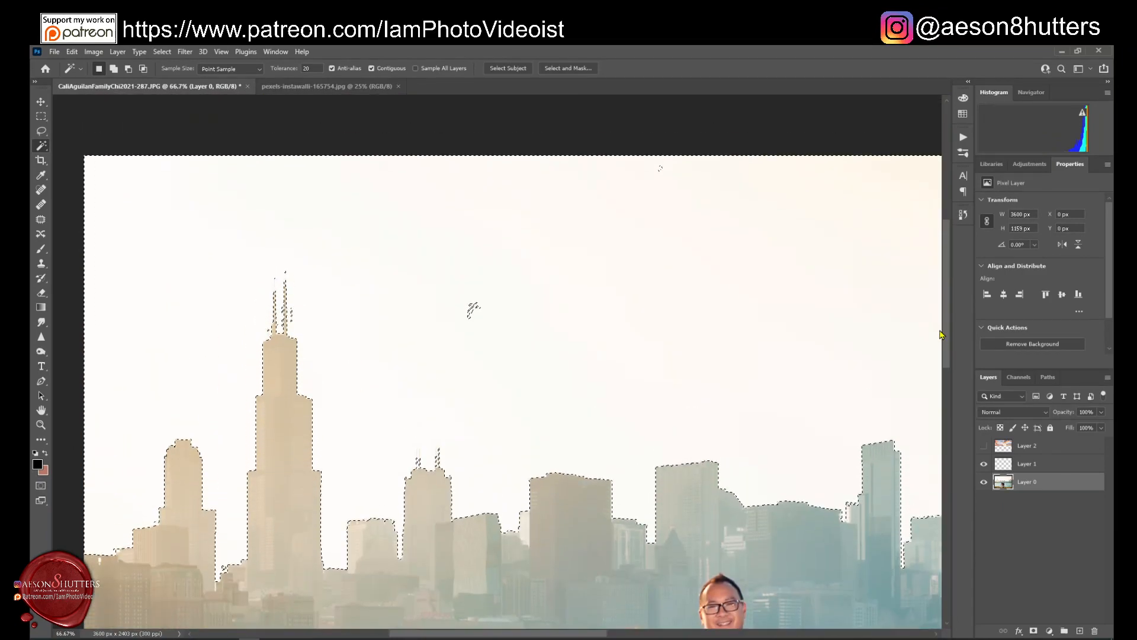
pyautogui.hotkey('ctrl', '+')
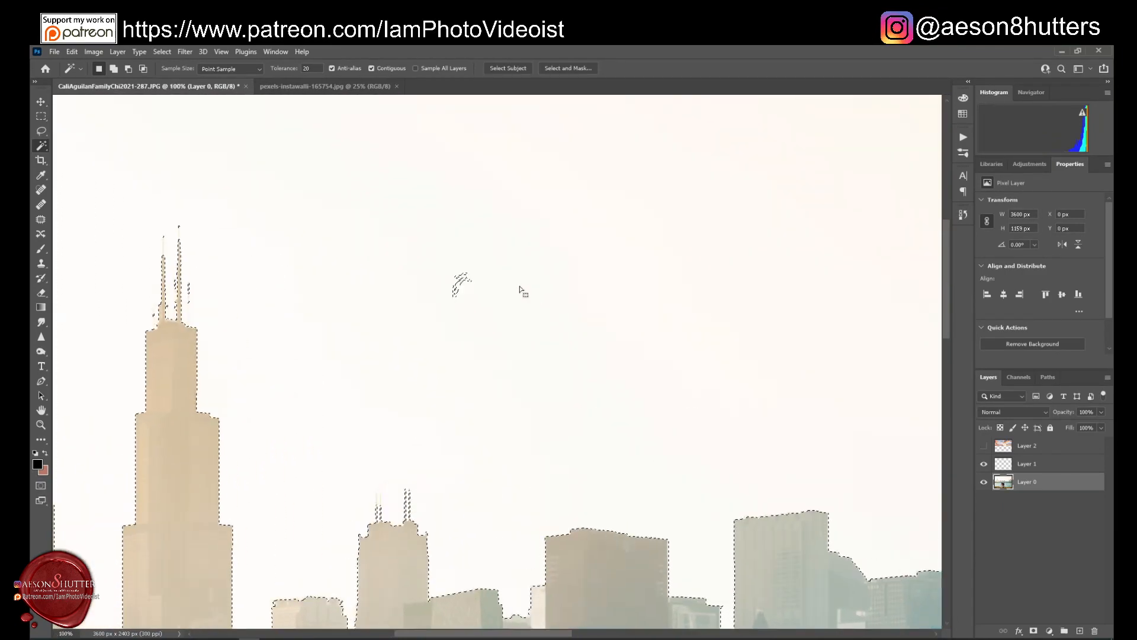
pyautogui.press('shift')
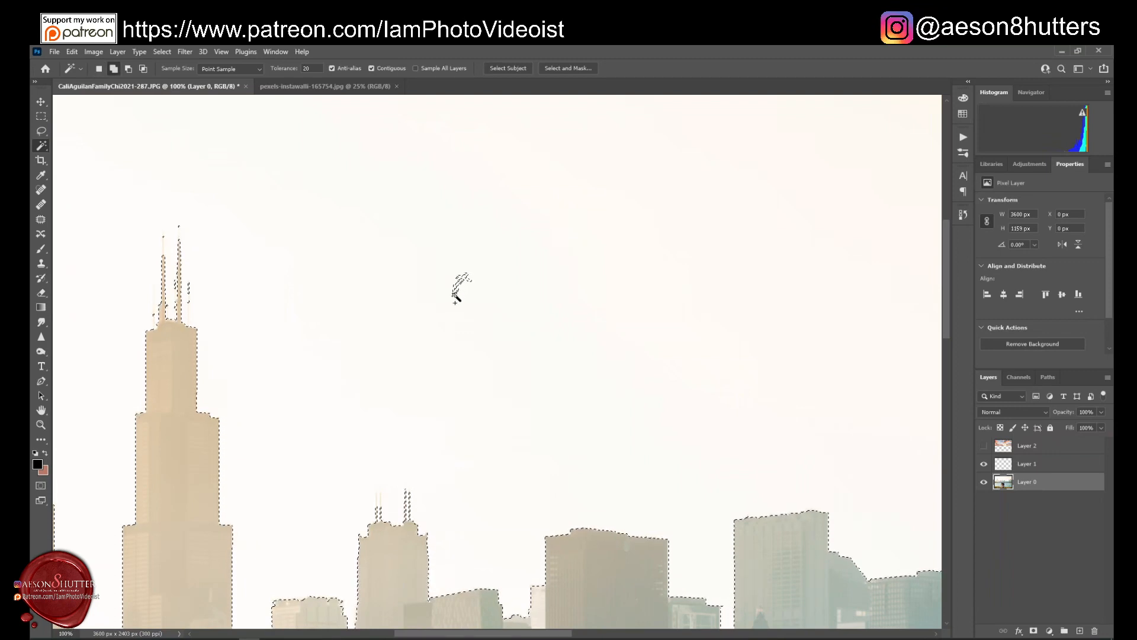
pyautogui.press('shift')
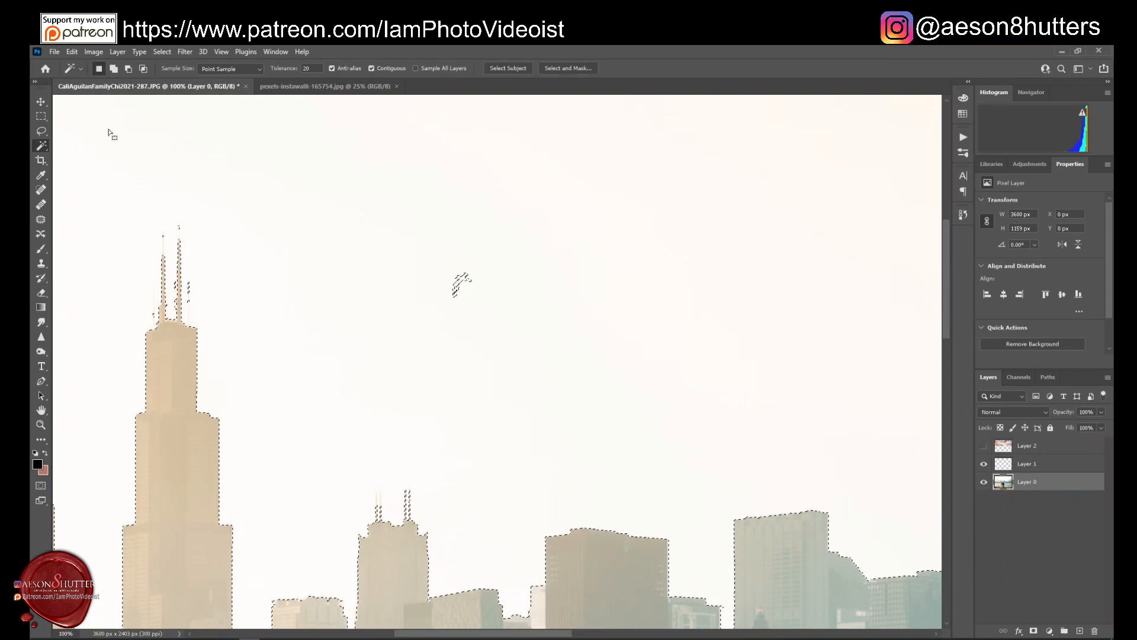
pyautogui.click(41, 132)
pyautogui.moveTo(449, 258)
pyautogui.mouseDown()
pyautogui.moveTo(432, 270)
pyautogui.moveTo(503, 317)
pyautogui.moveTo(460, 365)
pyautogui.mouseUp()
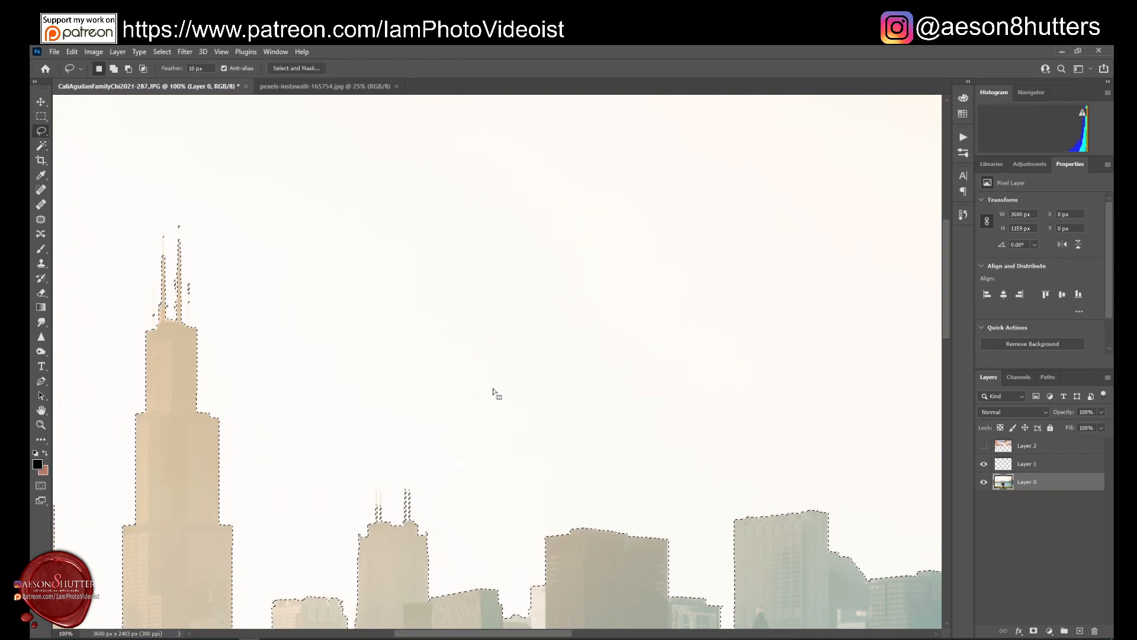
pyautogui.moveTo(945, 327); pyautogui.dragTo(944, 264)
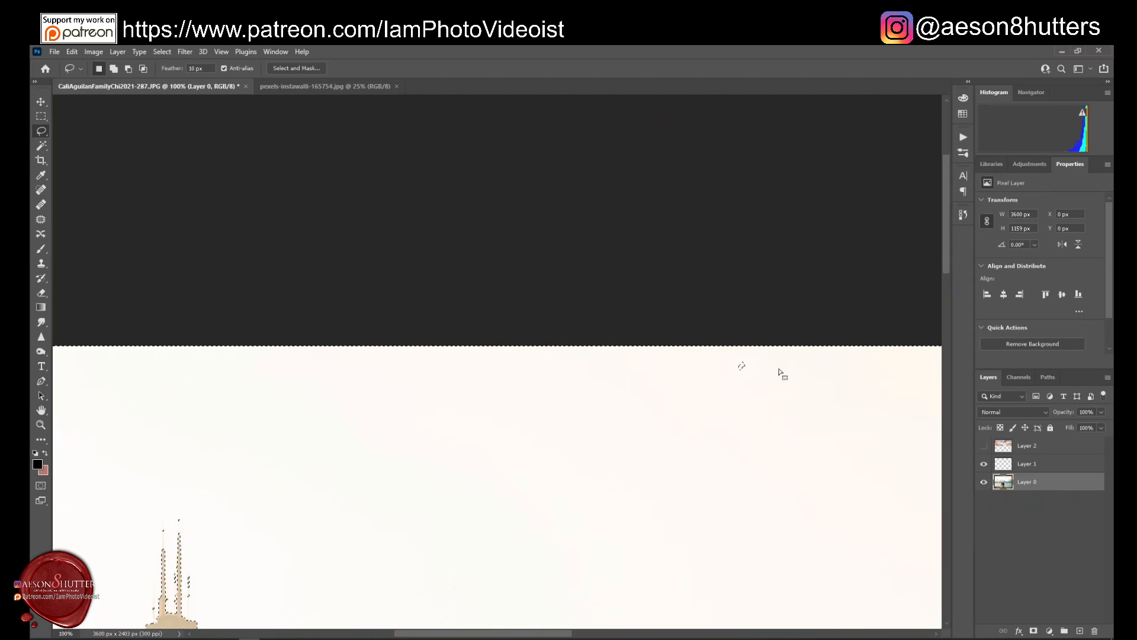
pyautogui.moveTo(744, 357); pyautogui.dragTo(750, 381)
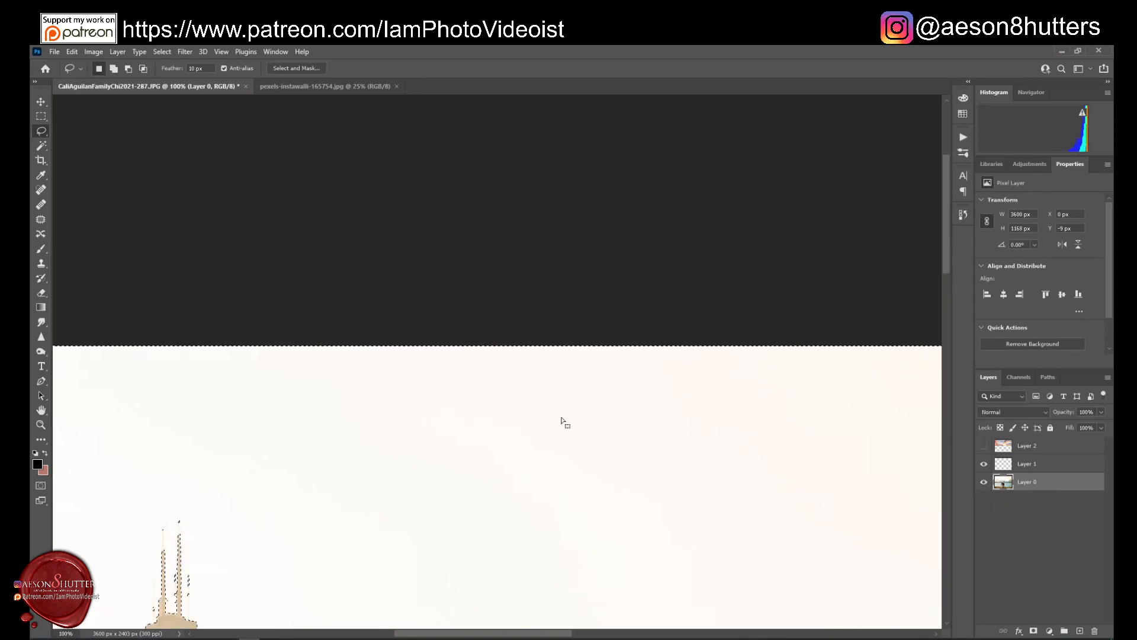
pyautogui.hotkey('ctrl', '-')
pyautogui.hotkey('ctrl', '-')
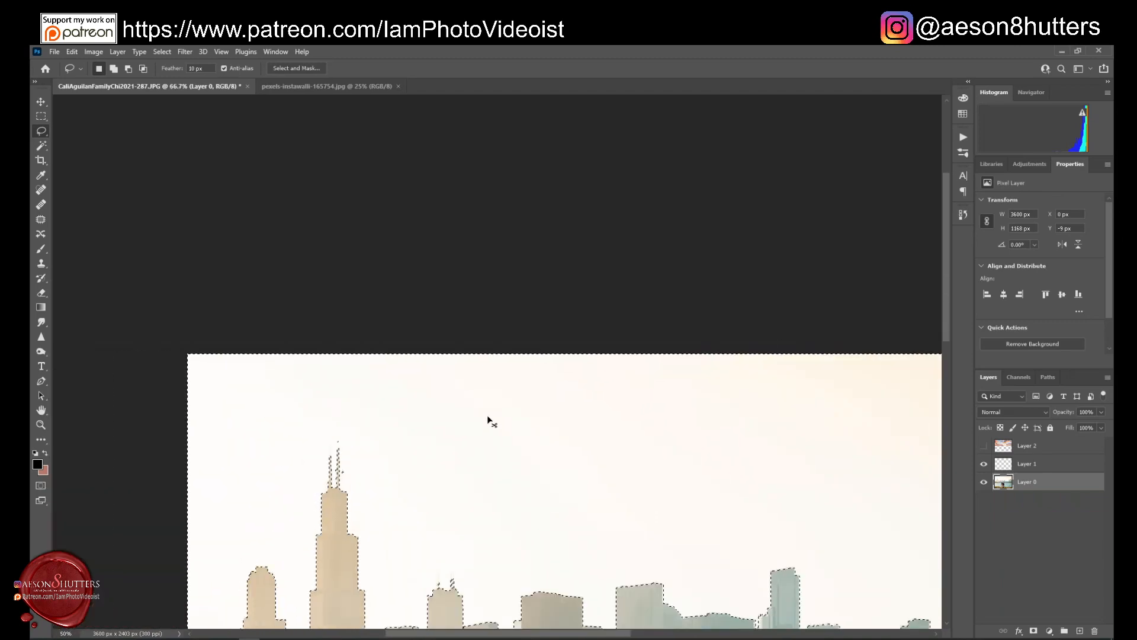
pyautogui.hotkey('ctrl', '0')
pyautogui.hotkey('ctrl', '-')
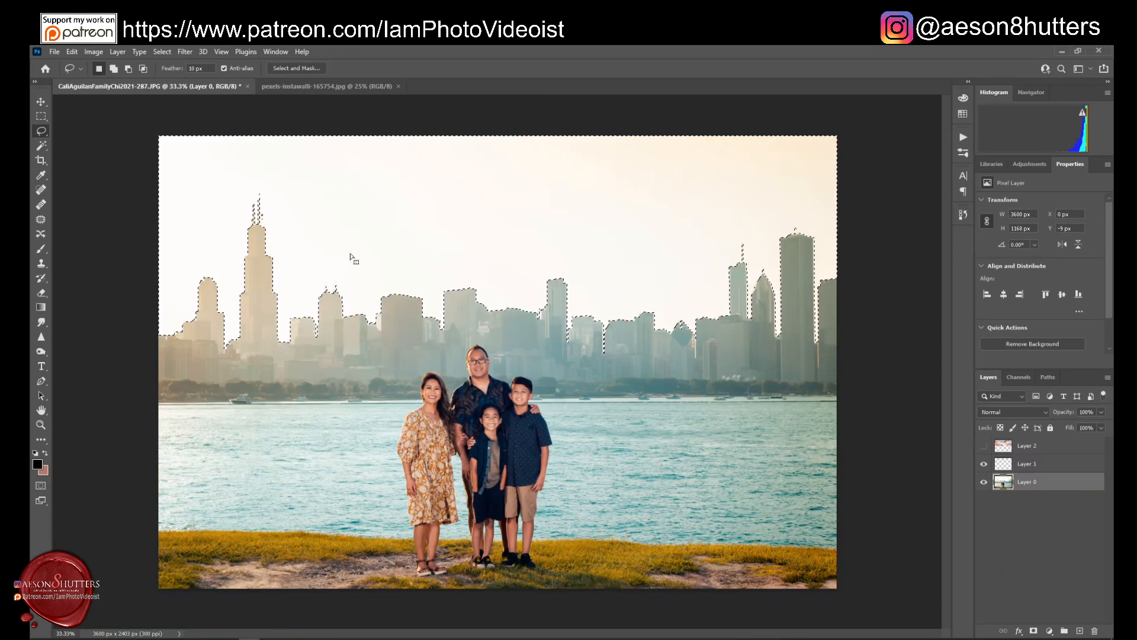
# Examine at 100% how the sky selection follows the building outlines and the antennas of the tallest tower.
pyautogui.hotkey('ctrl', '+')
pyautogui.hotkey('ctrl', '+')
pyautogui.hotkey('ctrl', '+')
pyautogui.hotkey('ctrl', '+')
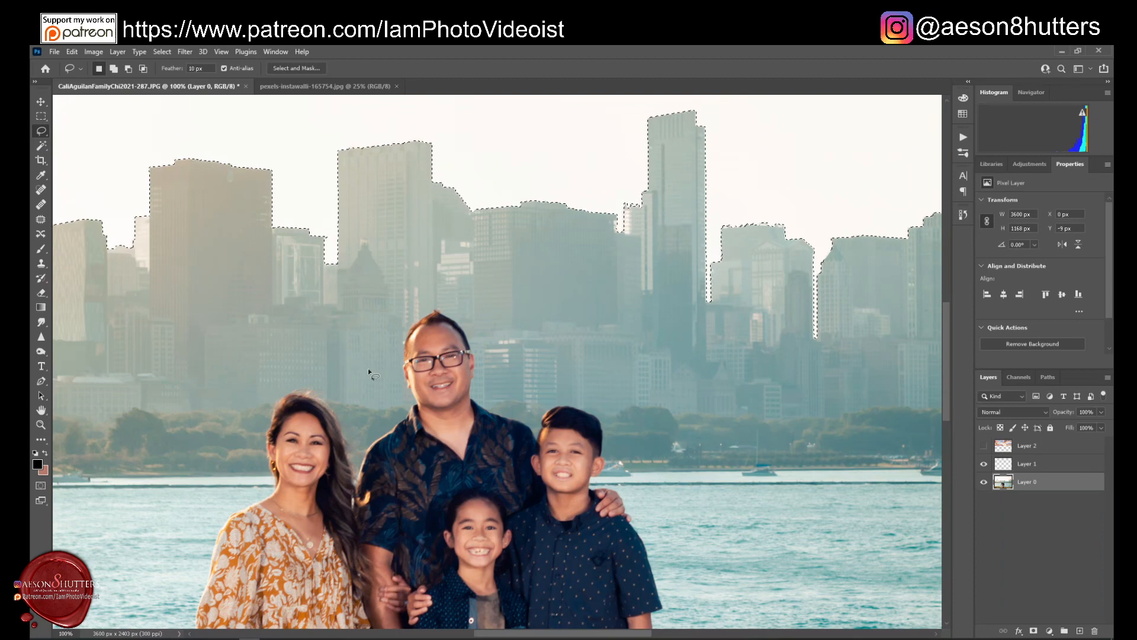
pyautogui.rightClick(42, 136)
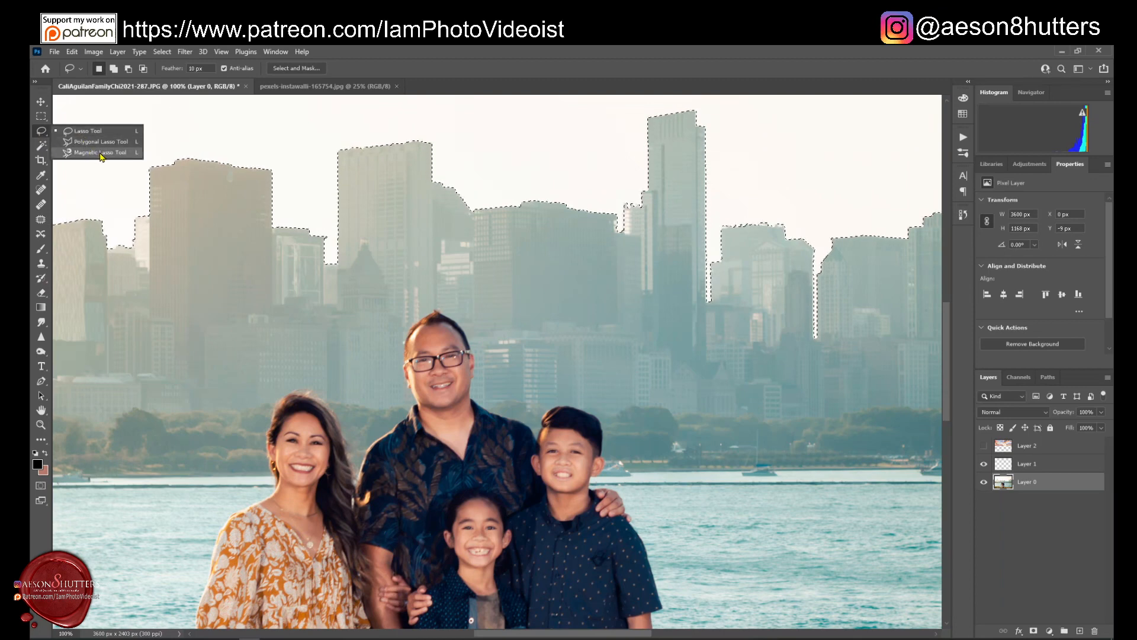
pyautogui.click(100, 133)
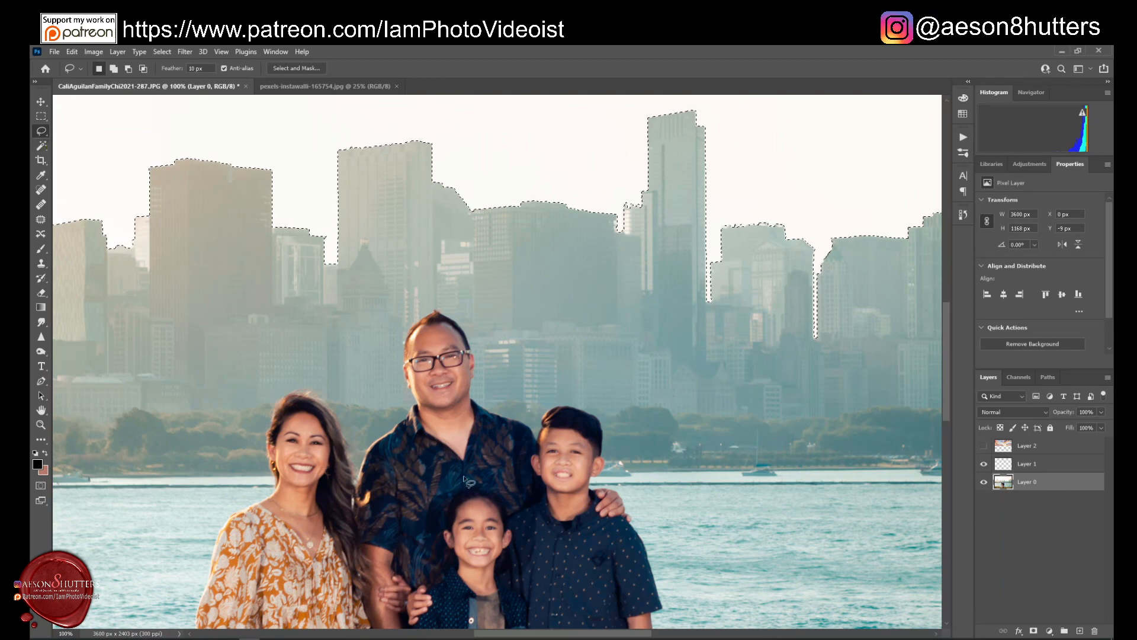
pyautogui.moveTo(582, 633); pyautogui.dragTo(448, 635)
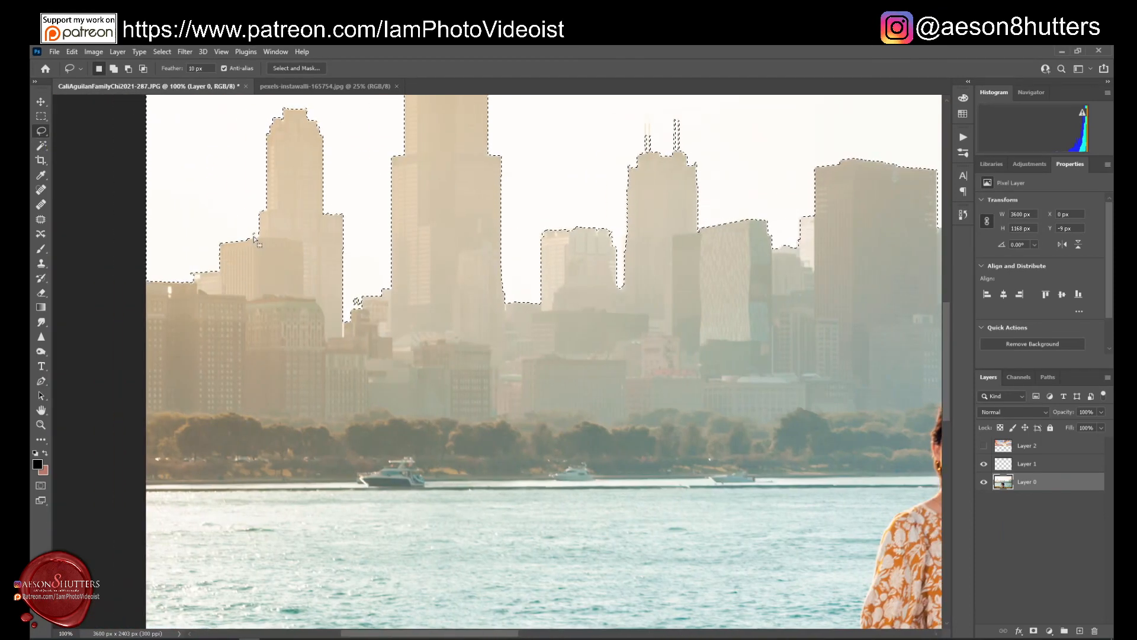
pyautogui.scroll(3, 939, 332)
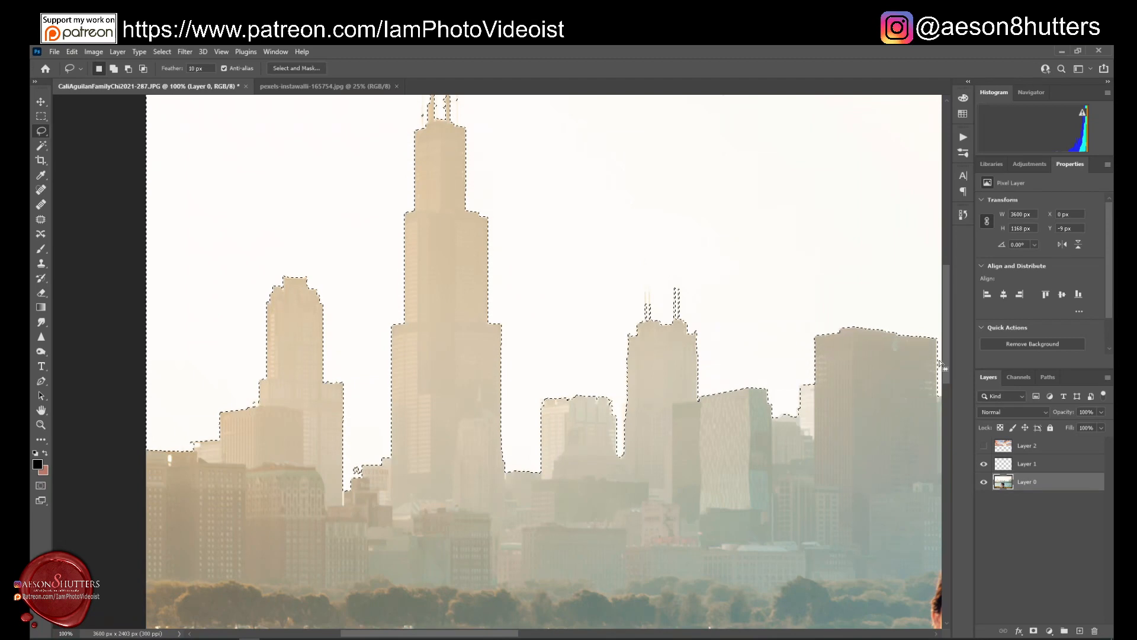
pyautogui.scroll(2, 940, 364)
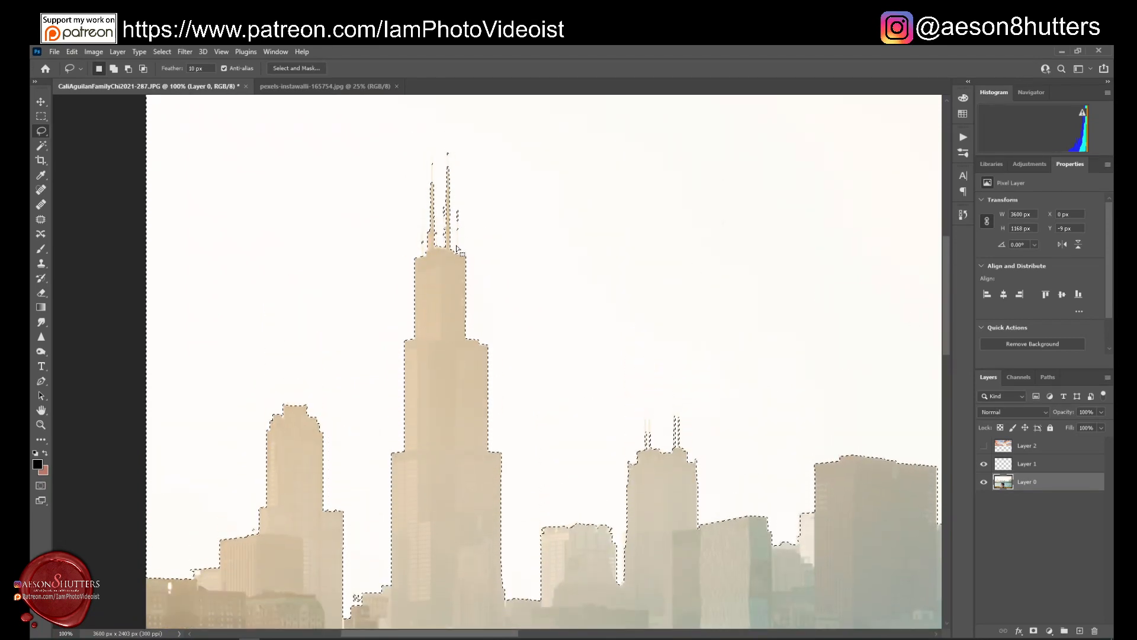
# Nudge the sky selection down about 60 px over the tops of the buildings.
pyautogui.hotkey('shift', 'Down')
pyautogui.hotkey('shift', 'Down')
pyautogui.hotkey('shift', 'Down')
pyautogui.hotkey('shift', 'Down')
pyautogui.hotkey('shift', 'Down')
pyautogui.hotkey('shift', 'Down')
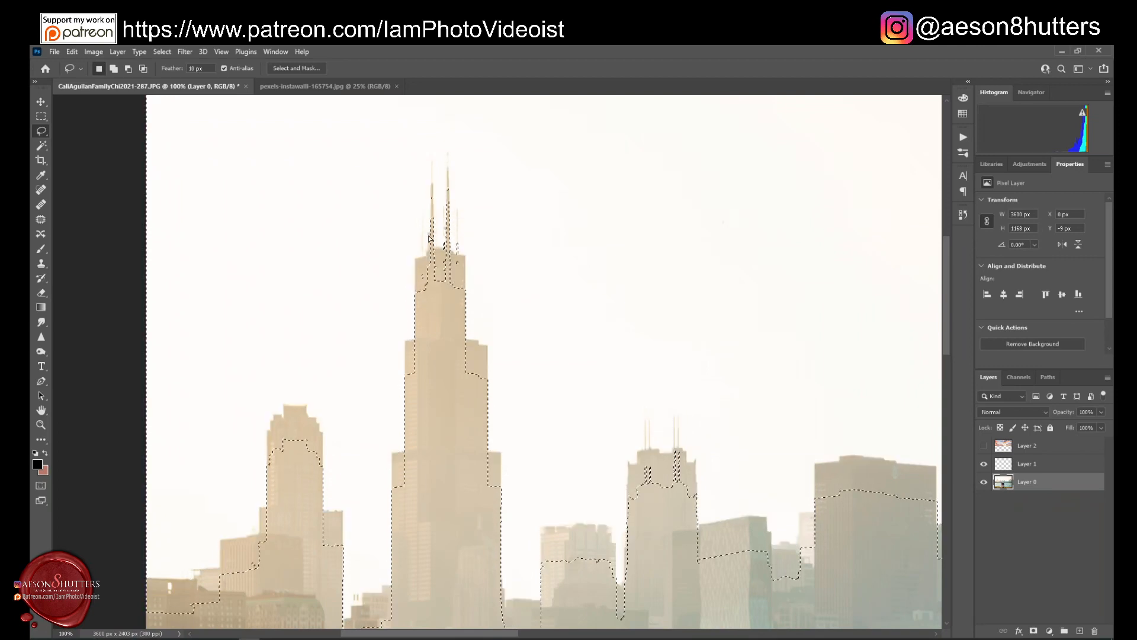
# Undo the last downward nudge of the sky selection.
pyautogui.click(72, 52)
pyautogui.click(95, 64)
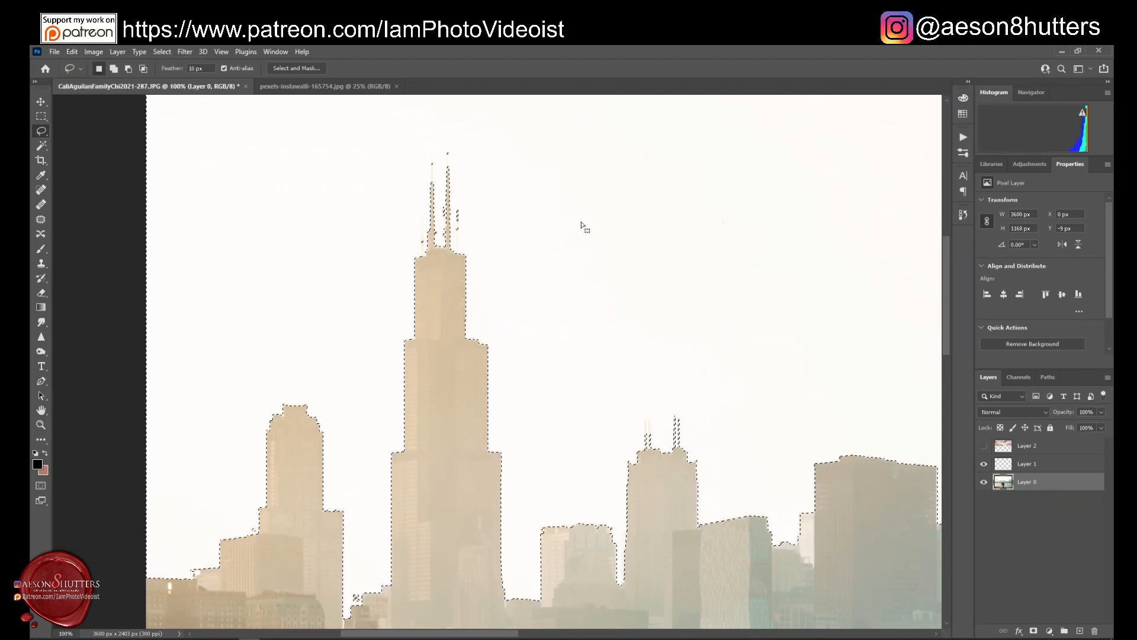
# Show the sunset sky on Layer 2 and mask it to the sky selection along the skyline.
pyautogui.hotkey('ctrl', '-')
pyautogui.hotkey('ctrl', '-')
pyautogui.hotkey('ctrl', '-')
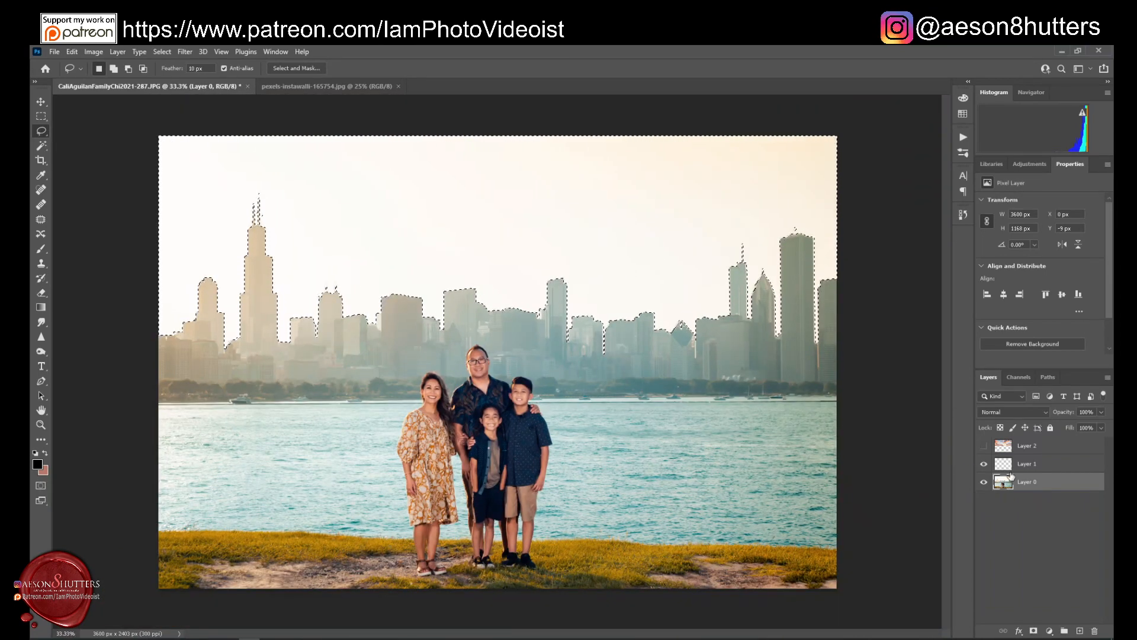
pyautogui.click(1013, 450)
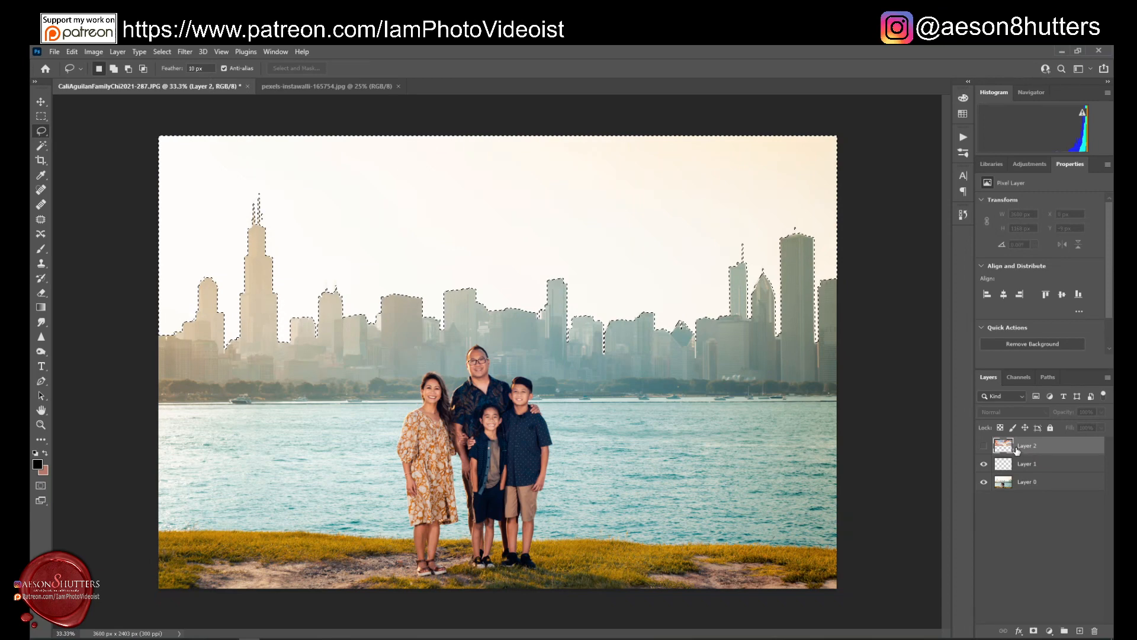
pyautogui.click(985, 446)
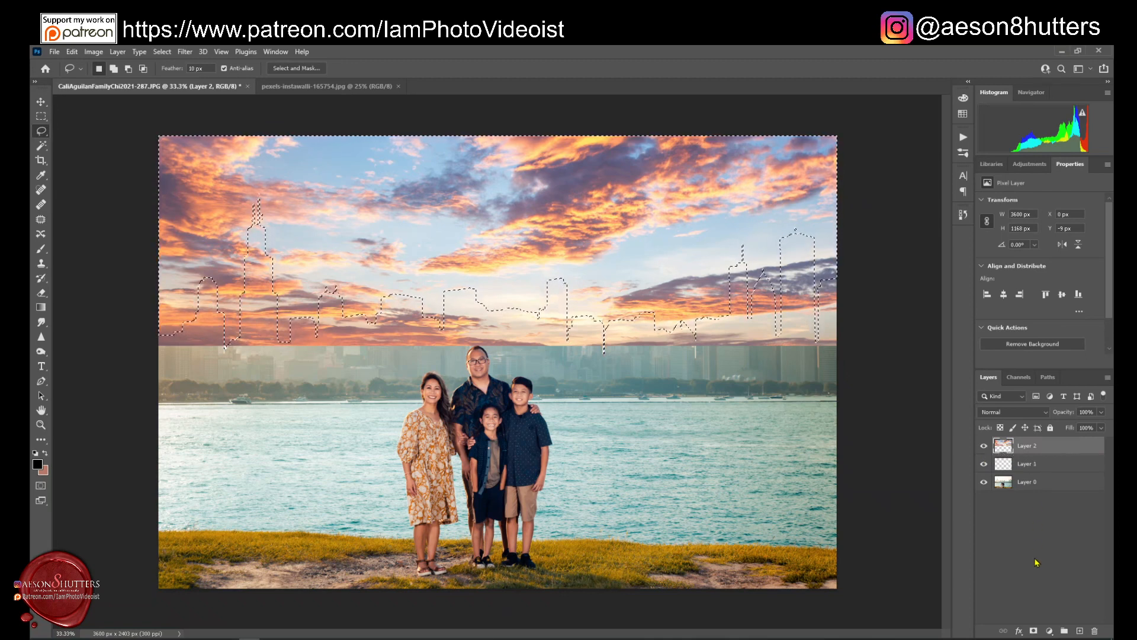
pyautogui.click(1033, 632)
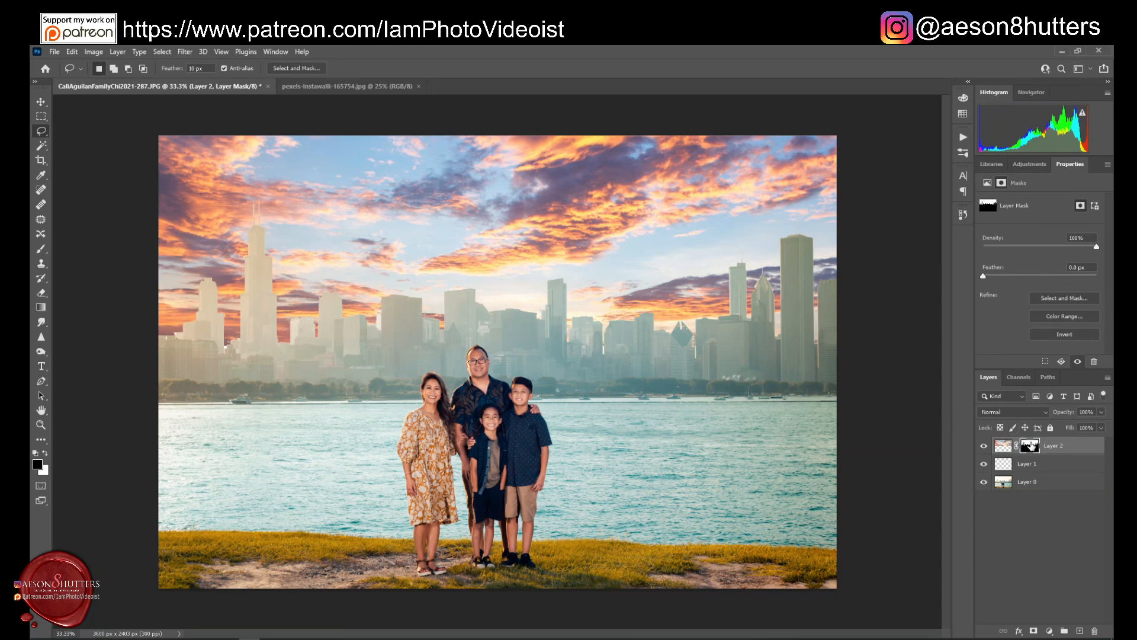
# Lower the opacity of the masked sunset sky on Layer 2 to about 29% and deselect the layer.
pyautogui.click(1062, 448)
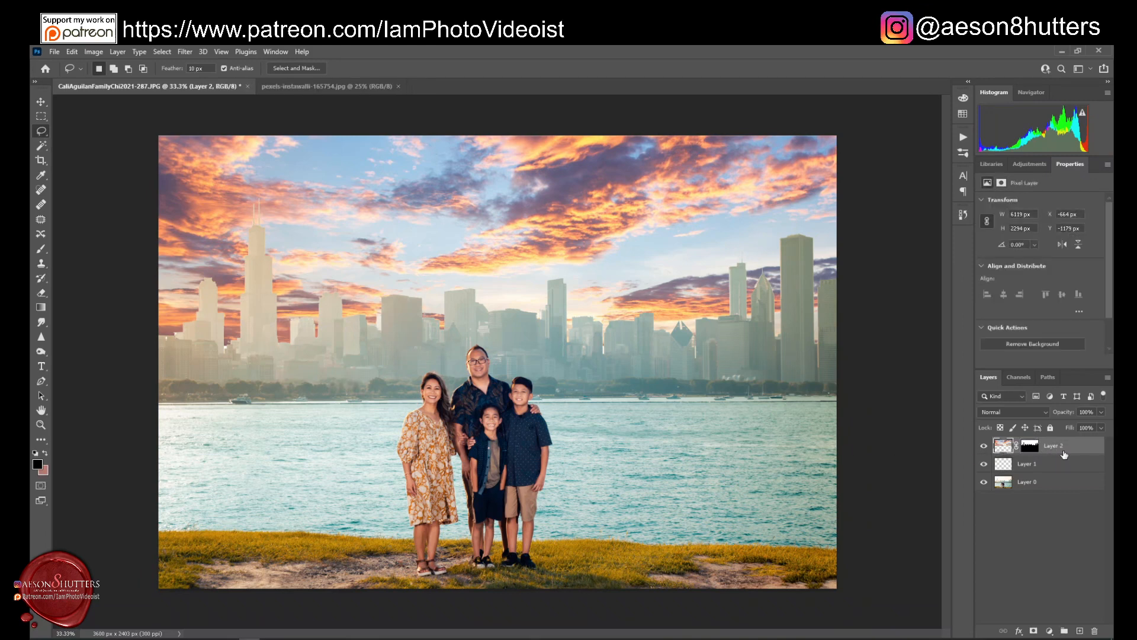
pyautogui.click(1102, 413)
pyautogui.moveTo(1102, 425); pyautogui.dragTo(1062, 427)
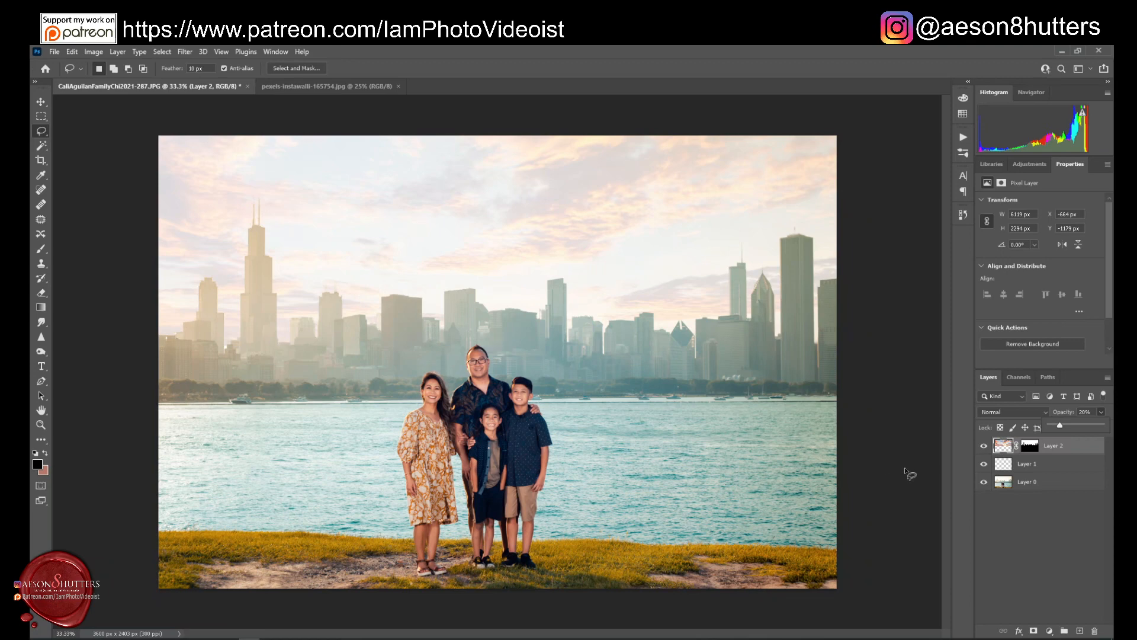
pyautogui.click(1065, 524)
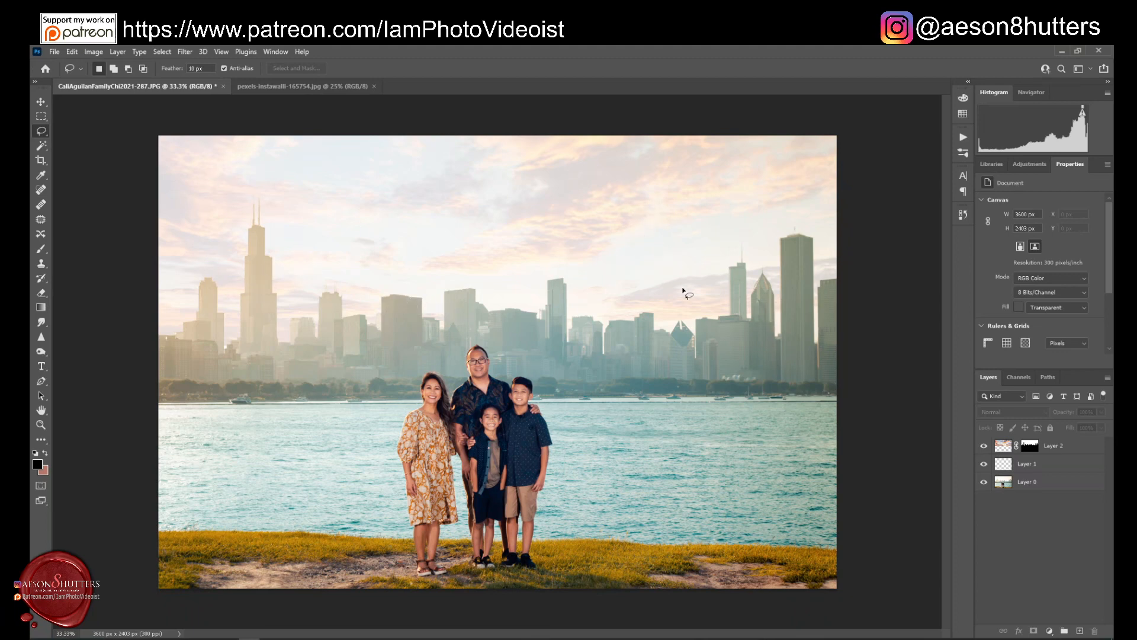
# Paint black on Layer 2's mask with a size 600 brush at 50% flow, hiding the clouds over the left part of the photo's sky.
pyautogui.click(1034, 448)
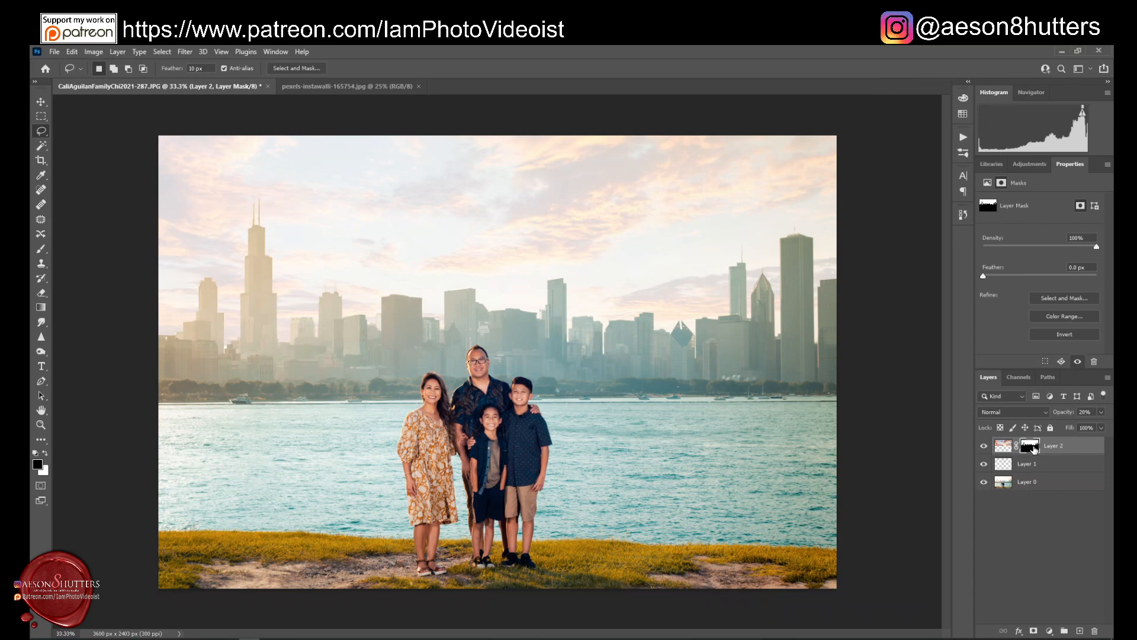
pyautogui.click(1010, 452)
pyautogui.click(45, 252)
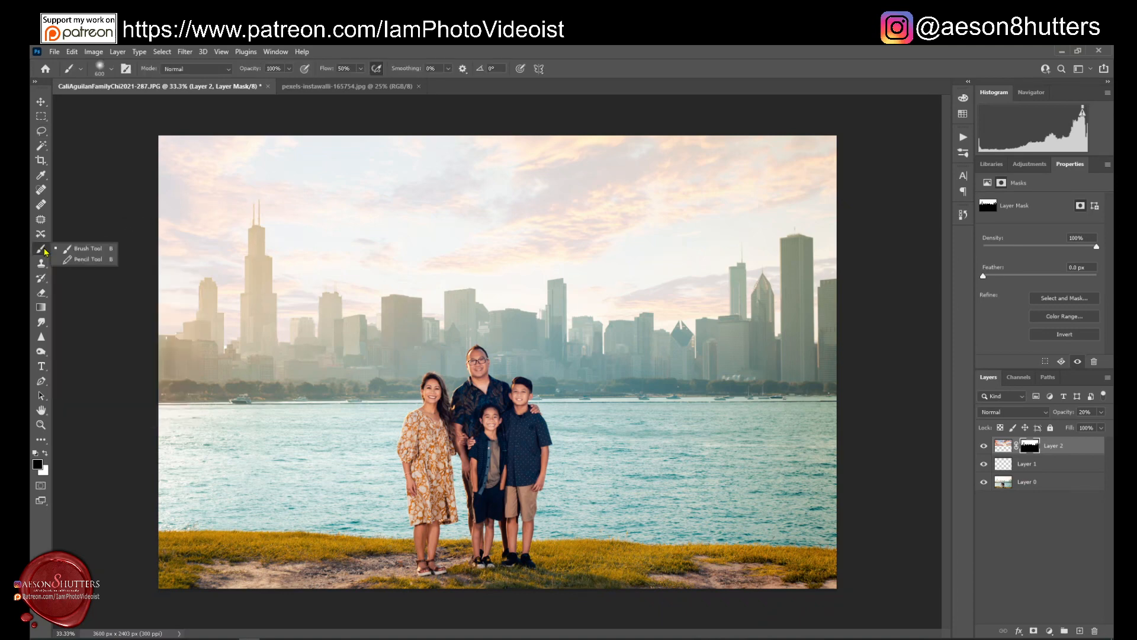
pyautogui.click(349, 67)
pyautogui.moveTo(354, 68); pyautogui.dragTo(336, 71)
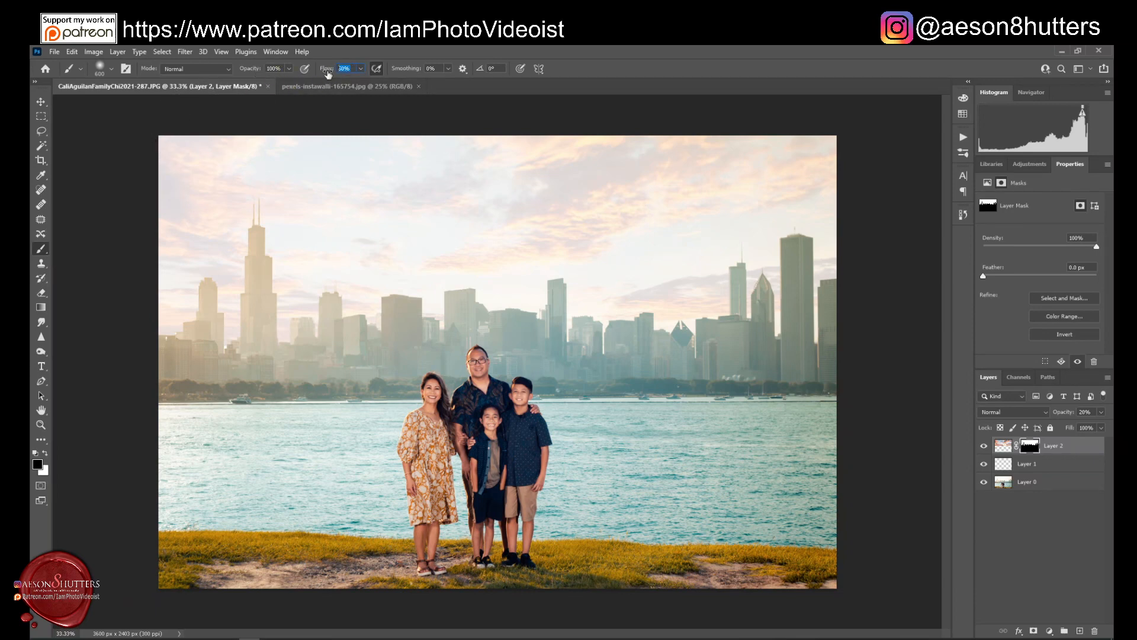
pyautogui.write('50')
pyautogui.click(46, 453)
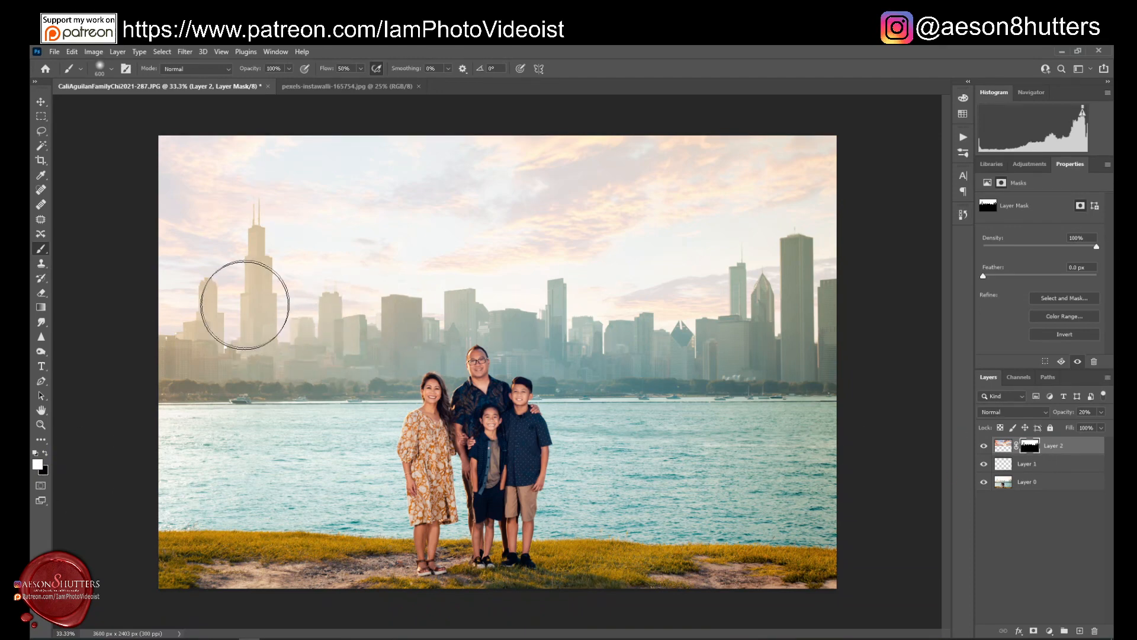
pyautogui.click(44, 455)
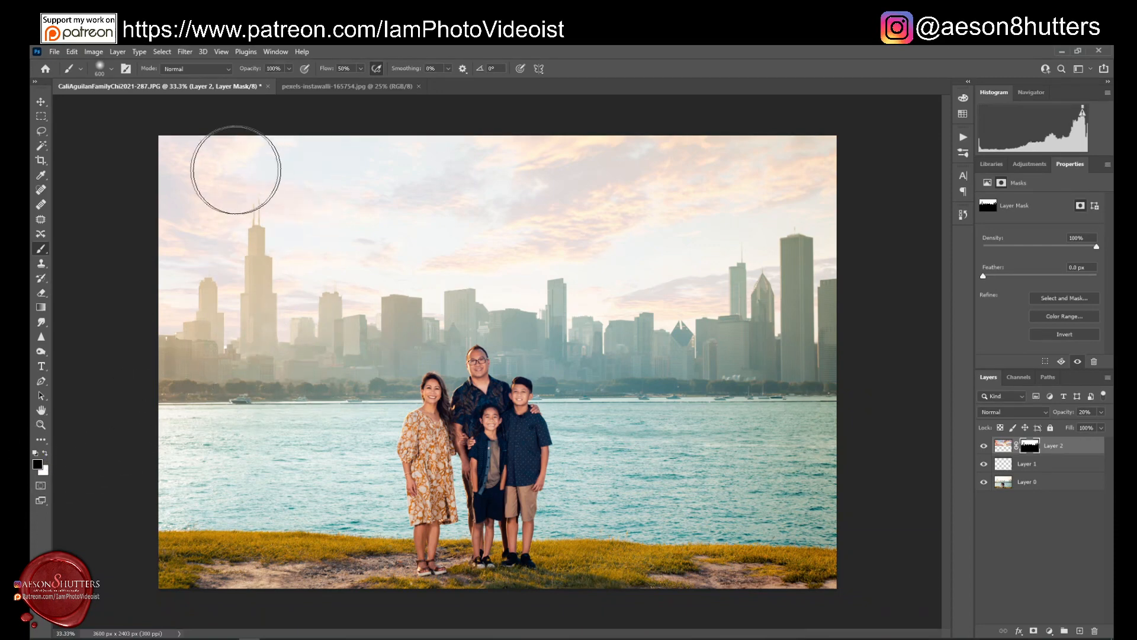
pyautogui.moveTo(375, 160)
pyautogui.mouseDown()
pyautogui.moveTo(362, 159)
pyautogui.moveTo(354, 190)
pyautogui.moveTo(252, 211)
pyautogui.moveTo(207, 196)
pyautogui.moveTo(264, 256)
pyautogui.moveTo(247, 241)
pyautogui.moveTo(168, 282)
pyautogui.mouseUp()
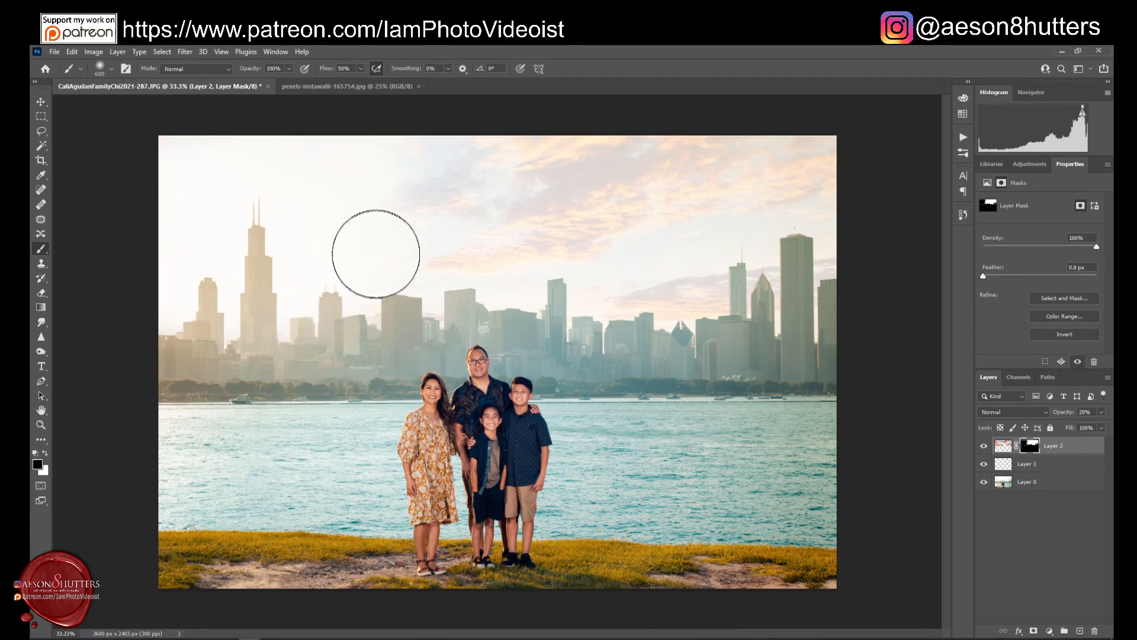
pyautogui.moveTo(348, 194)
pyautogui.mouseDown()
pyautogui.moveTo(401, 168)
pyautogui.moveTo(398, 181)
pyautogui.moveTo(455, 131)
pyautogui.mouseUp()
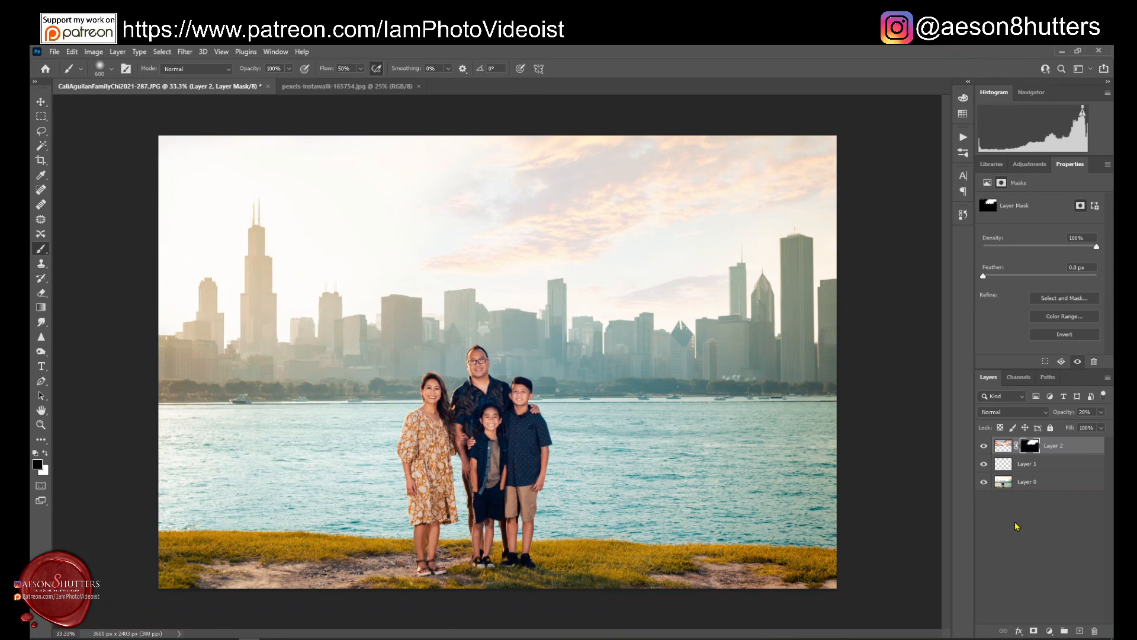
# Compare the retouched photo with the original by hiding Layer 2 and Layer 1 and showing them again.
pyautogui.hotkey('ctrl', '-')
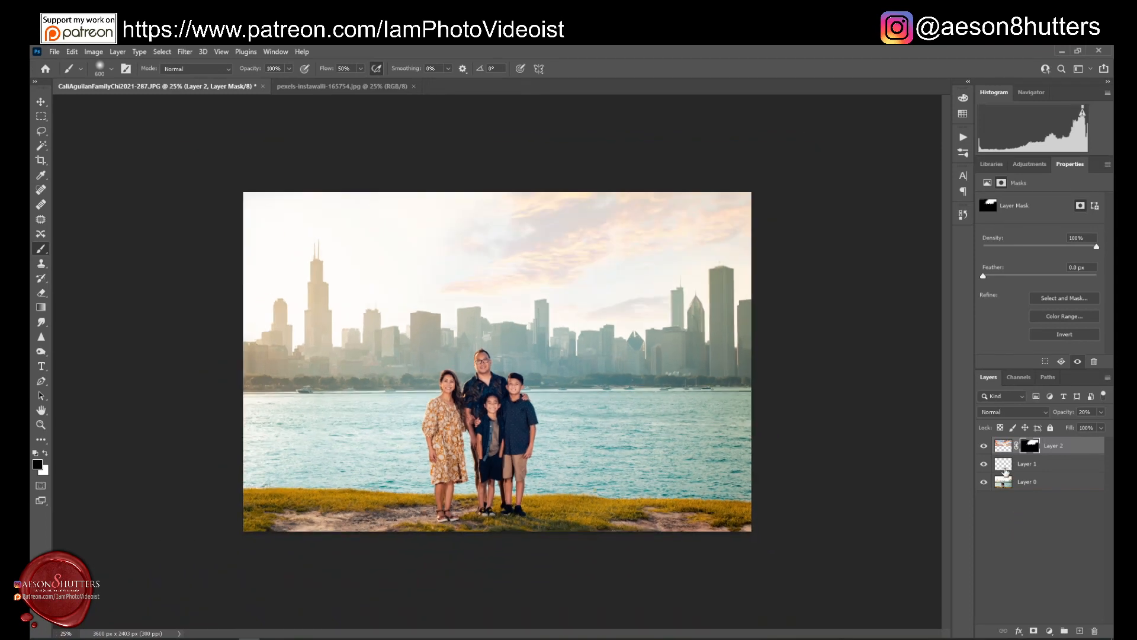
pyautogui.click(984, 446)
pyautogui.click(985, 465)
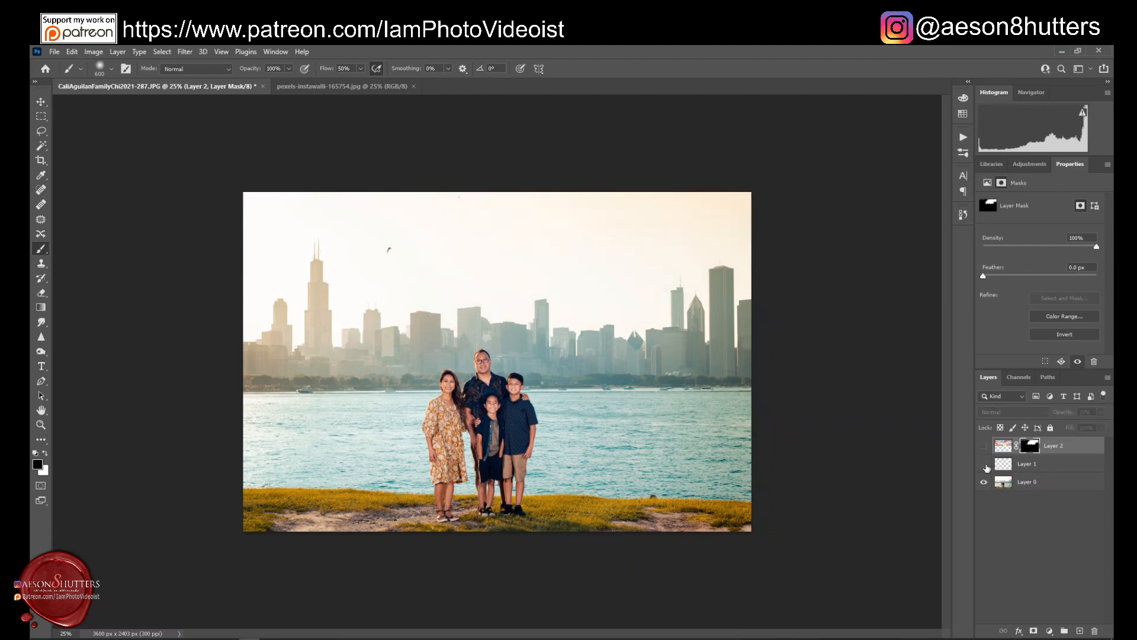
pyautogui.hotkey('ctrl', '0')
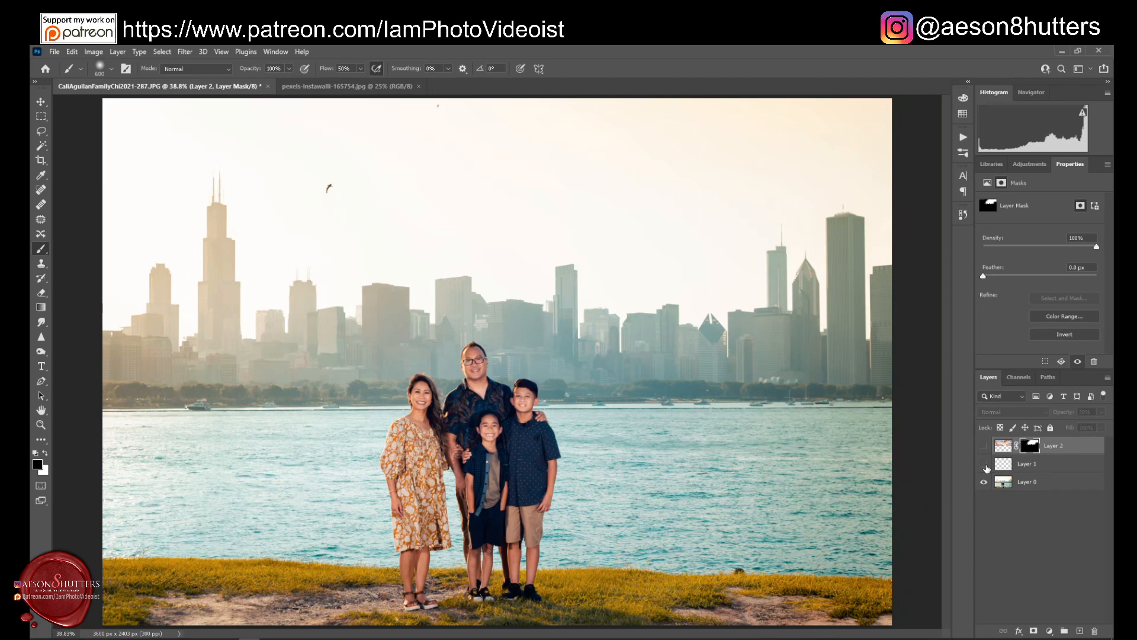
pyautogui.click(985, 466)
pyautogui.click(984, 446)
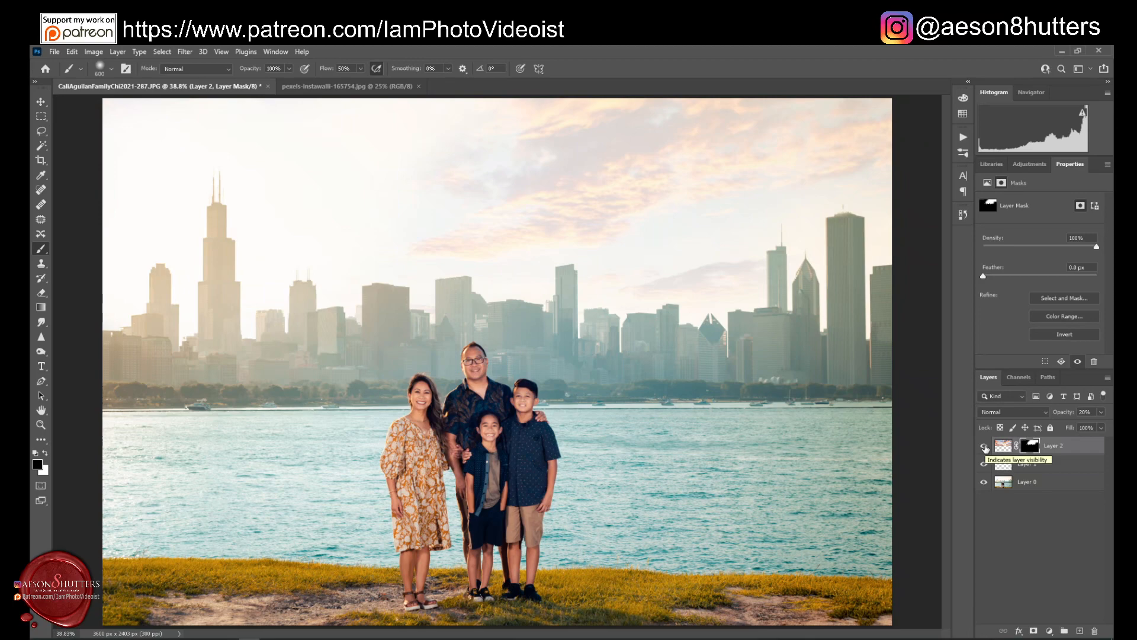
pyautogui.hotkey('ctrl', '-')
pyautogui.hotkey('ctrl', '-')
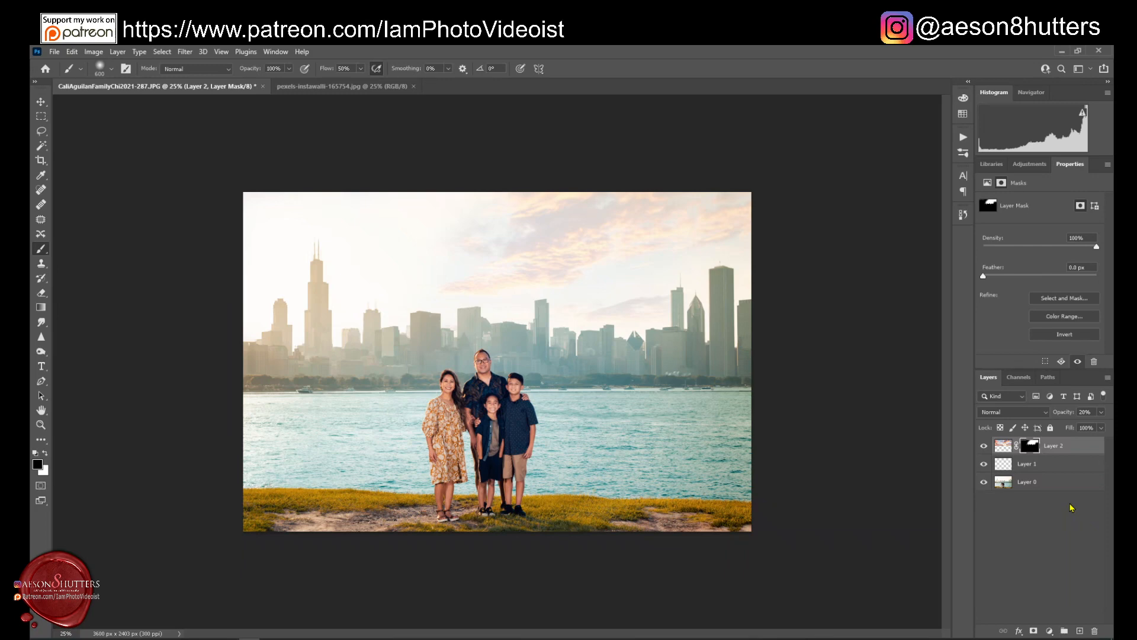
pyautogui.hotkey('ctrl', '0')
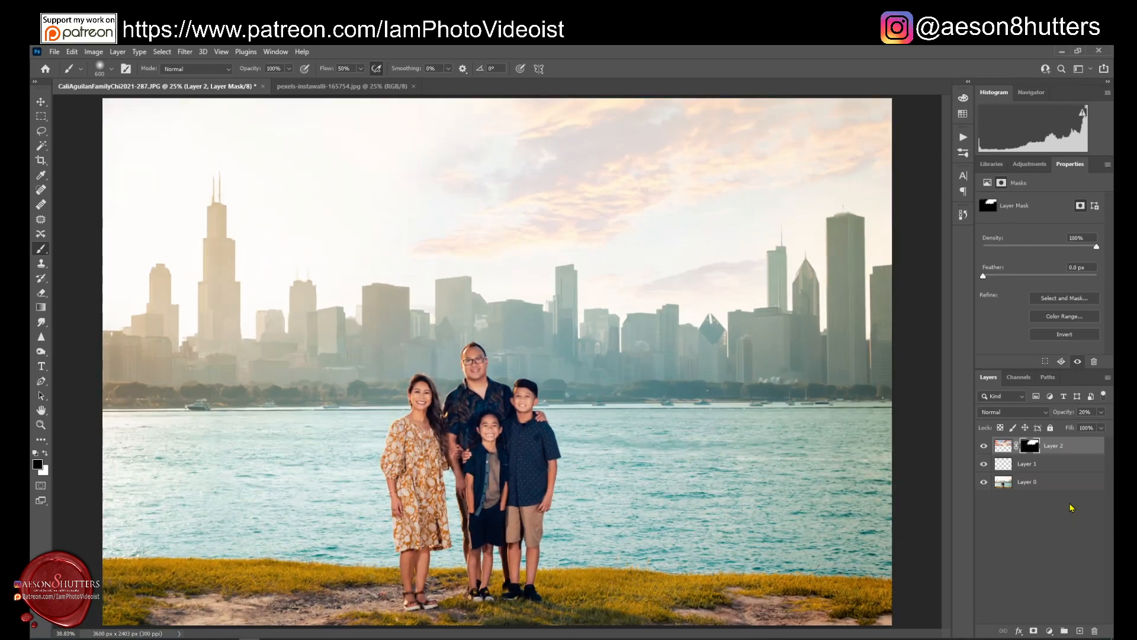